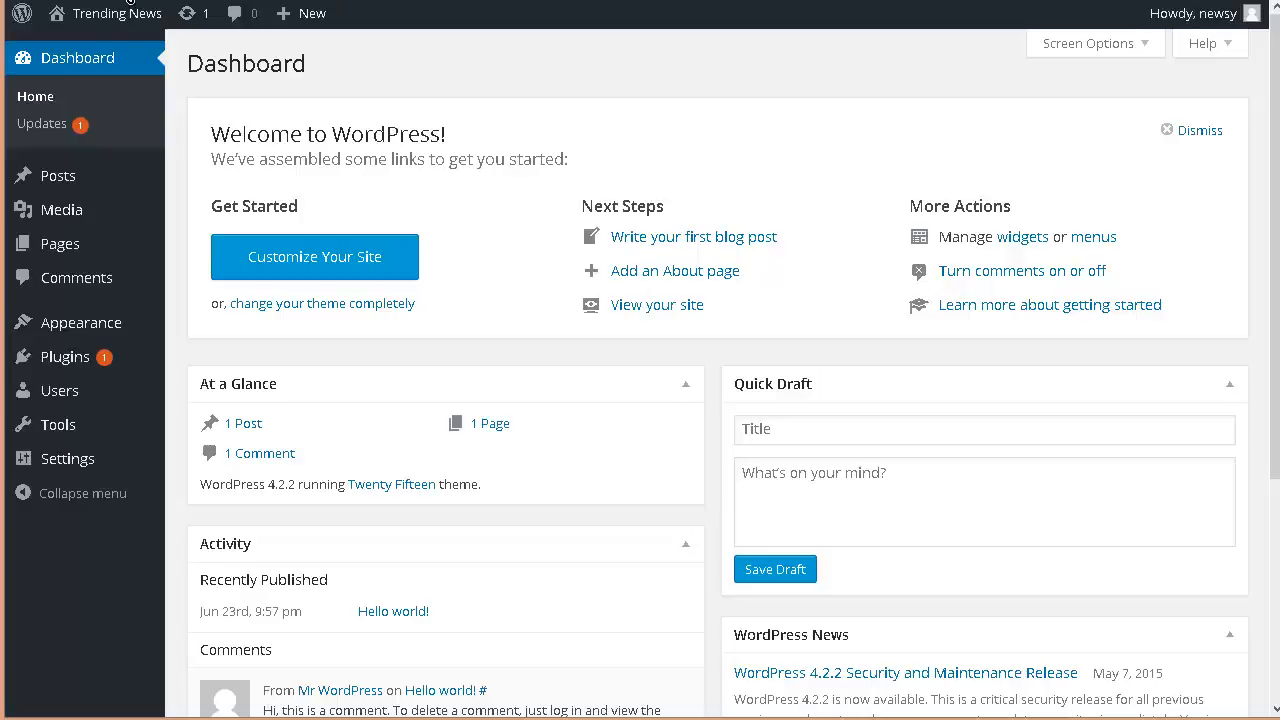
- View the live Trending News site's front page from end to end and return to the WordPress dashboard
mouse_move(95, 22)
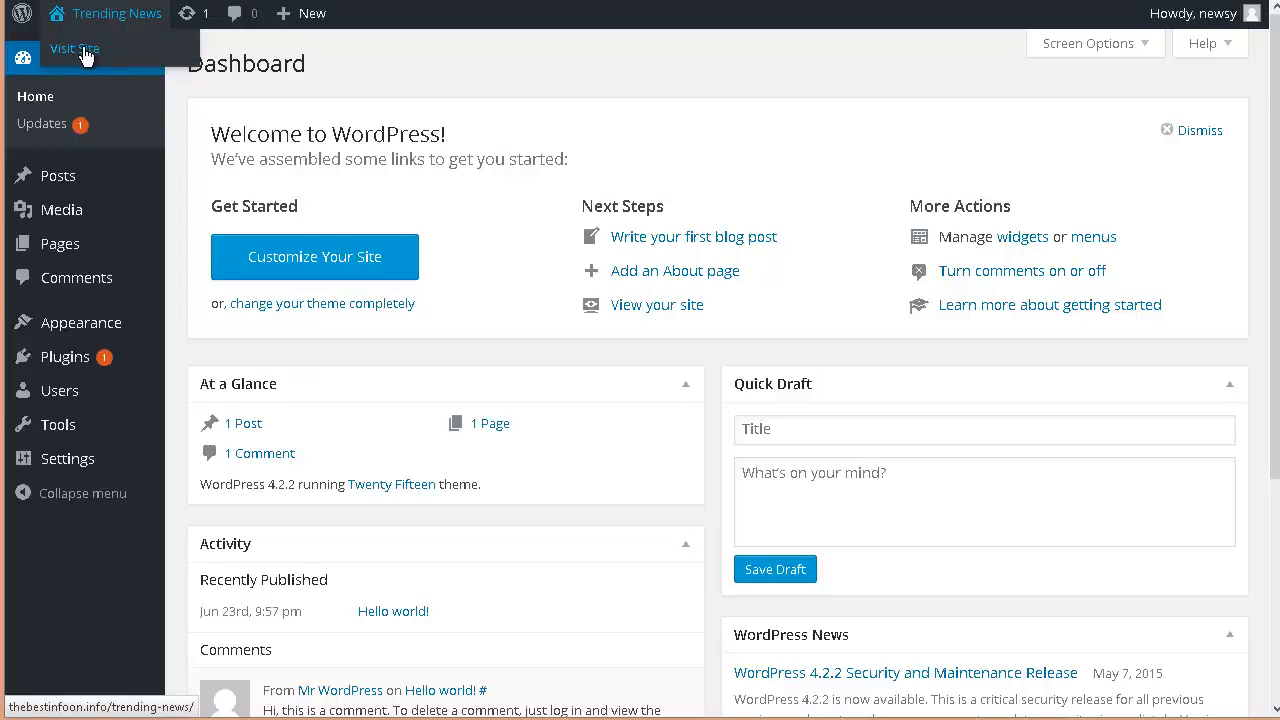
click(85, 52)
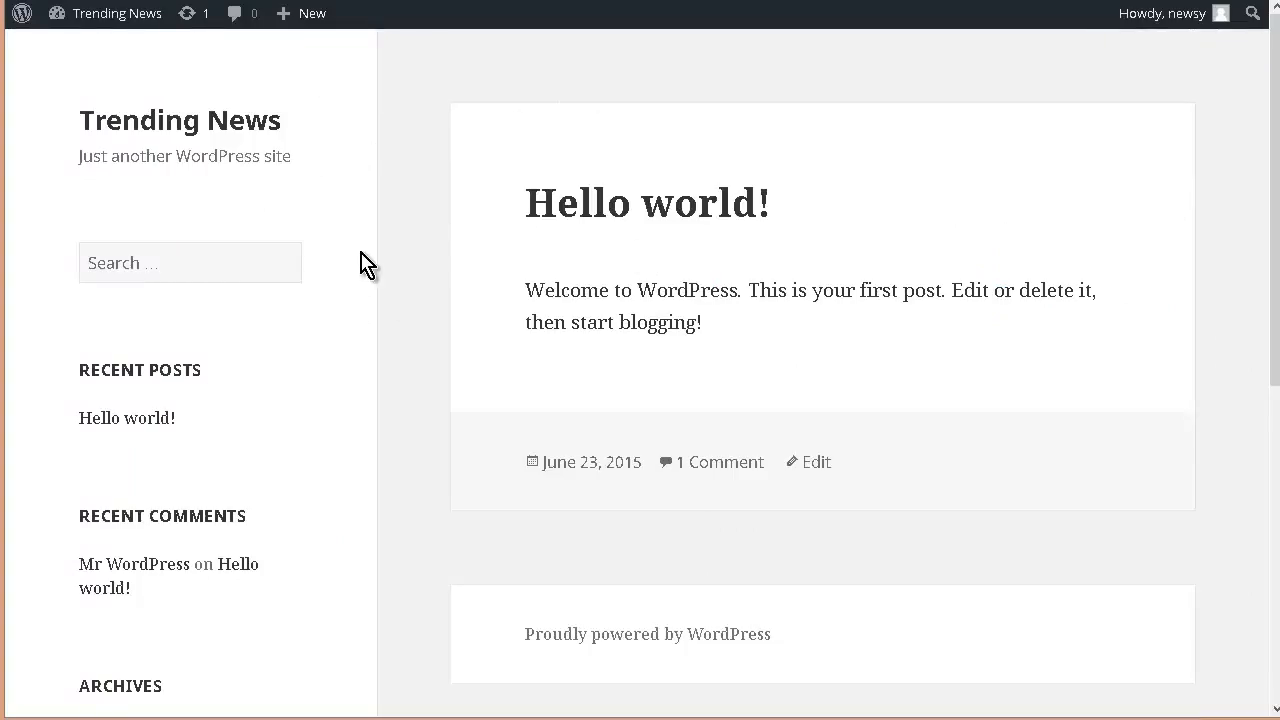
scroll(397, 280, down, 5)
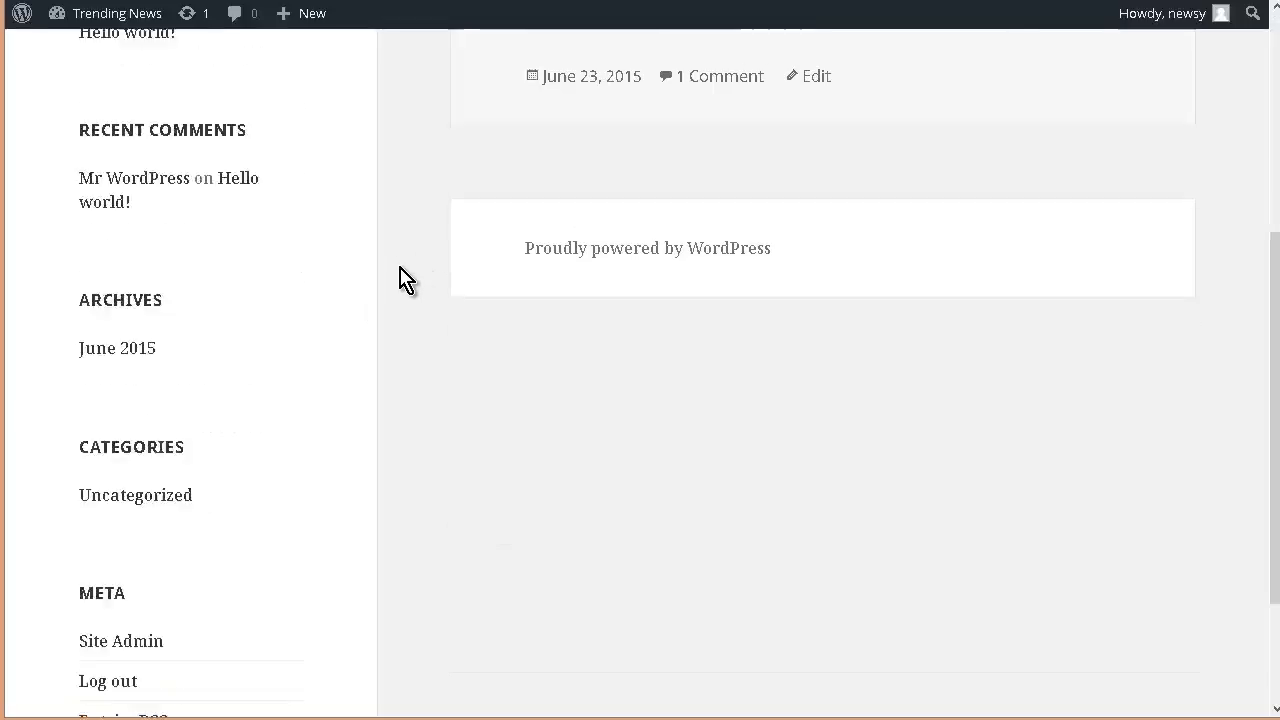
scroll(289, 390, up, 5)
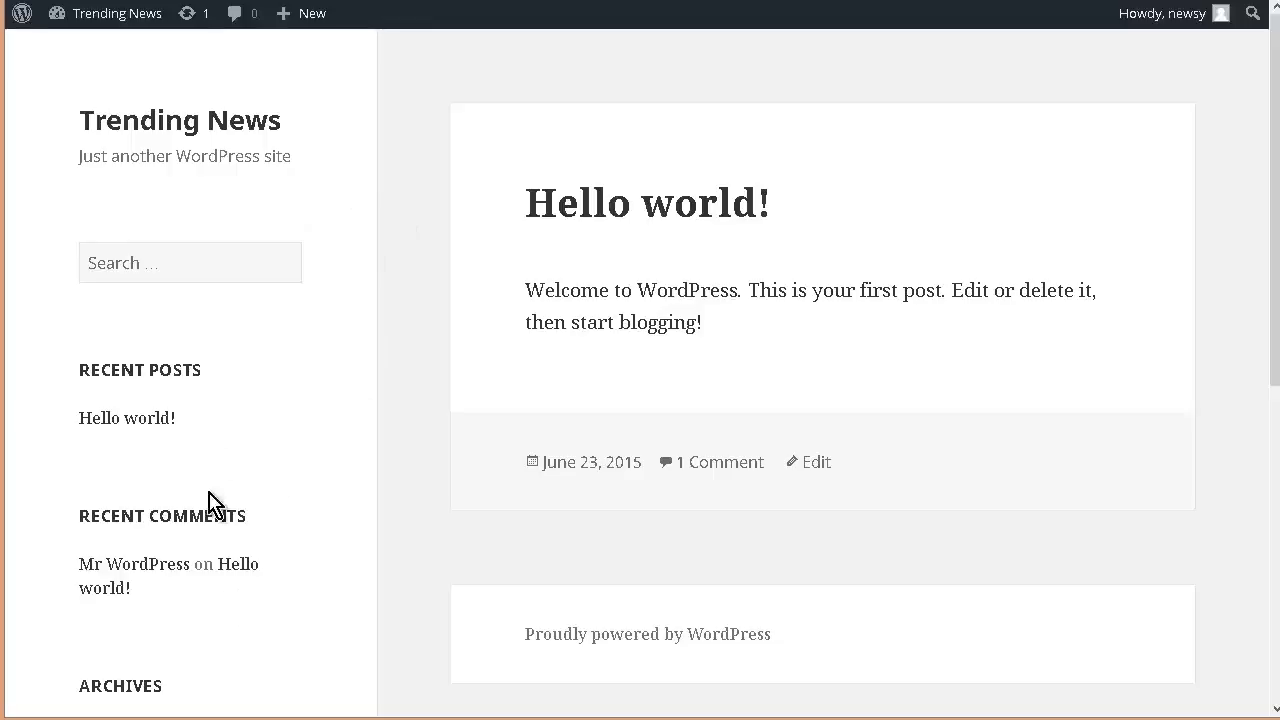
mouse_move(145, 33)
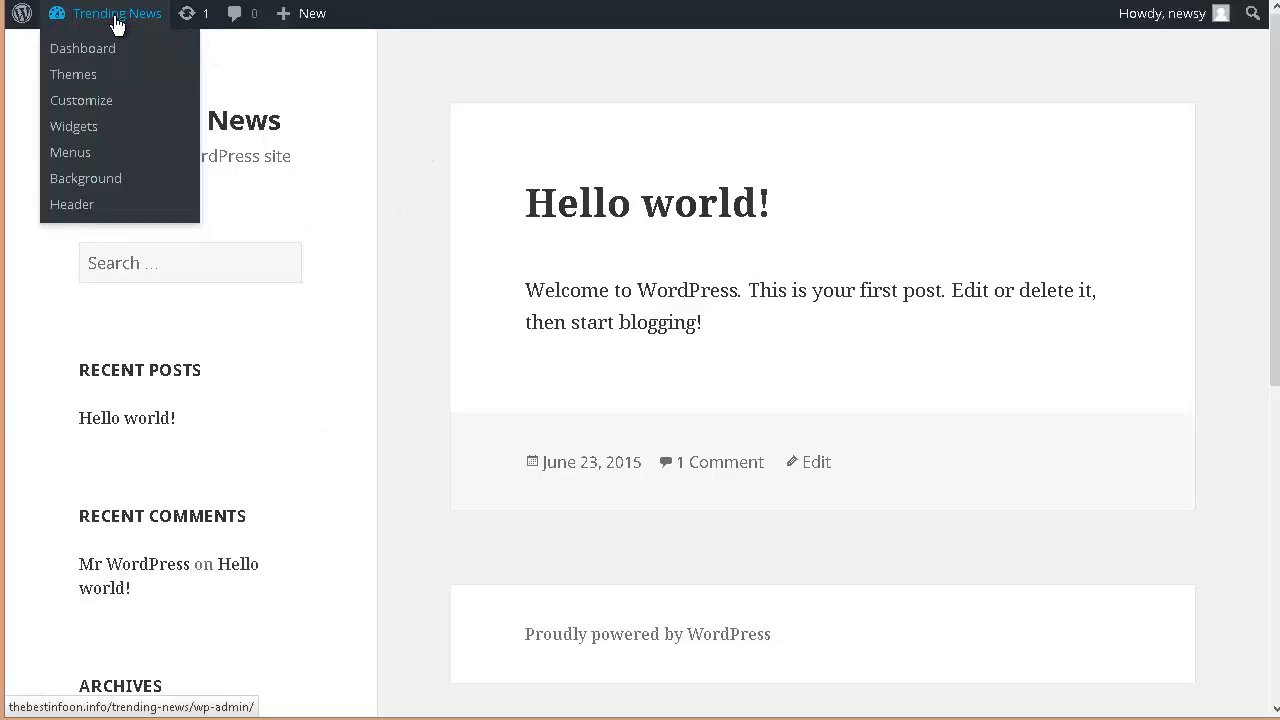
click(50, 50)
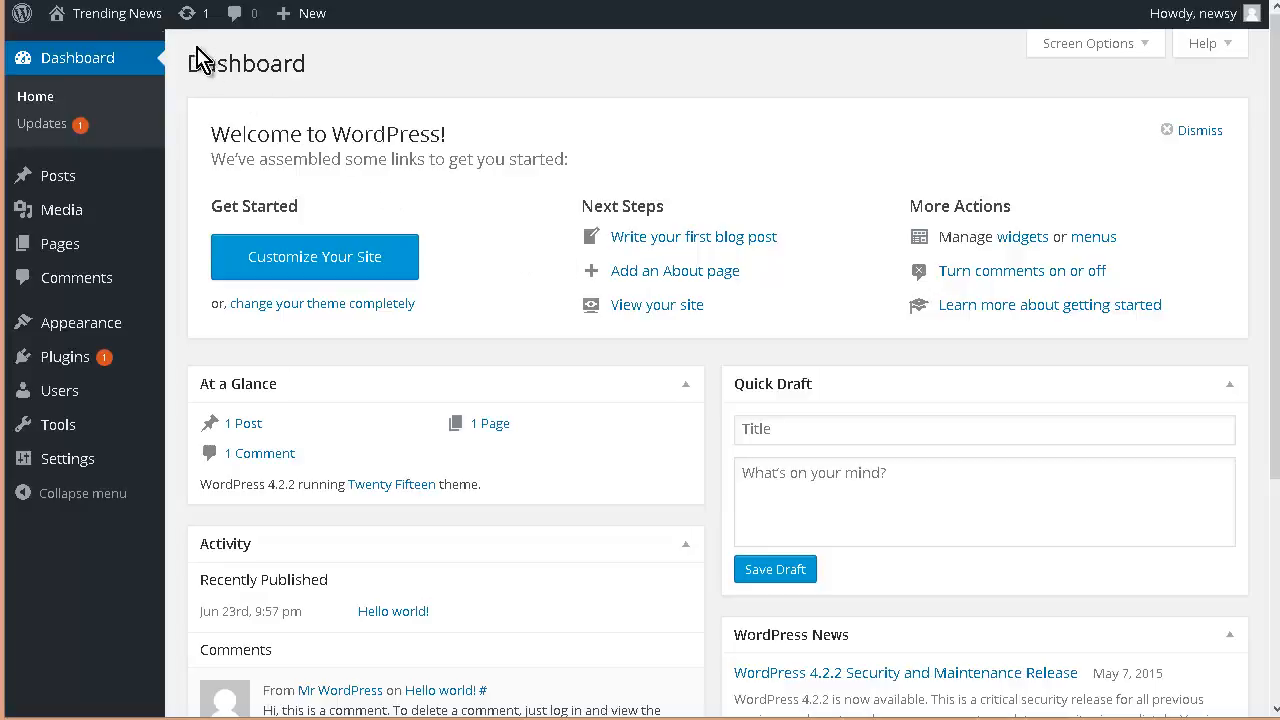
- Examine the live site in the phone preview, opening its sidebar menu, the June 2015 archive and the Hello world! post
mouse_move(114, 12)
click(88, 50)
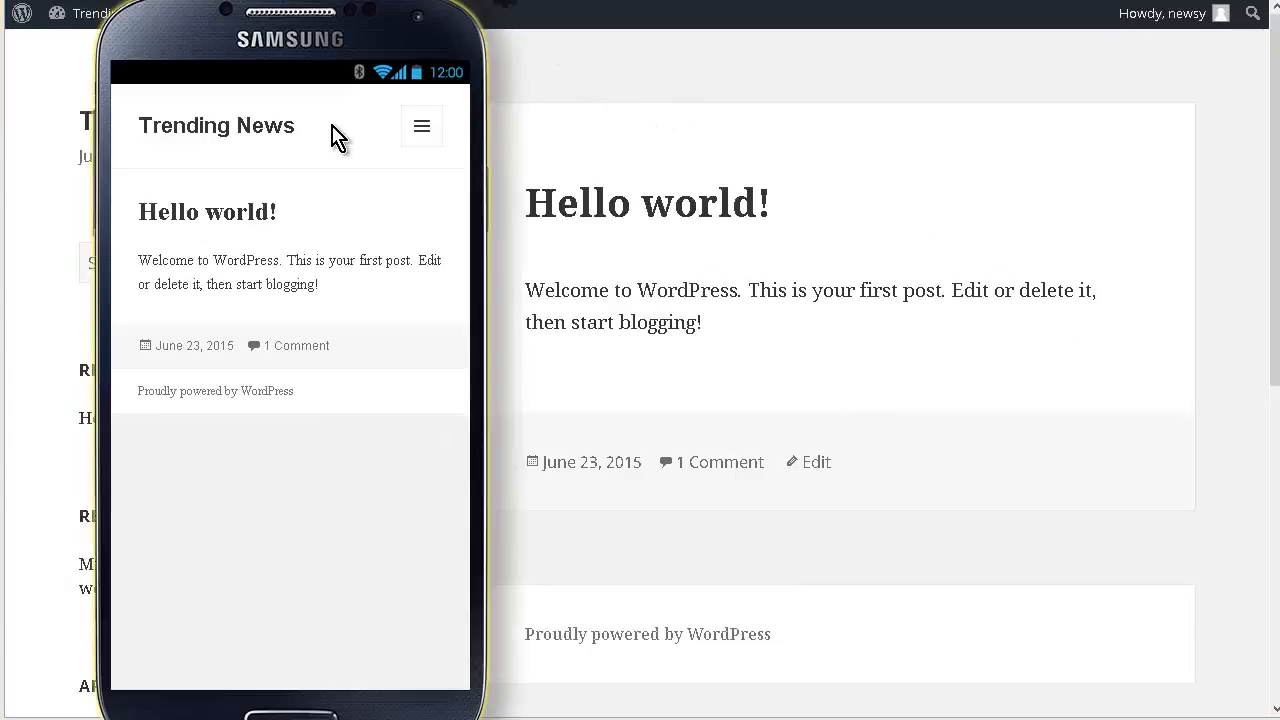
click(424, 134)
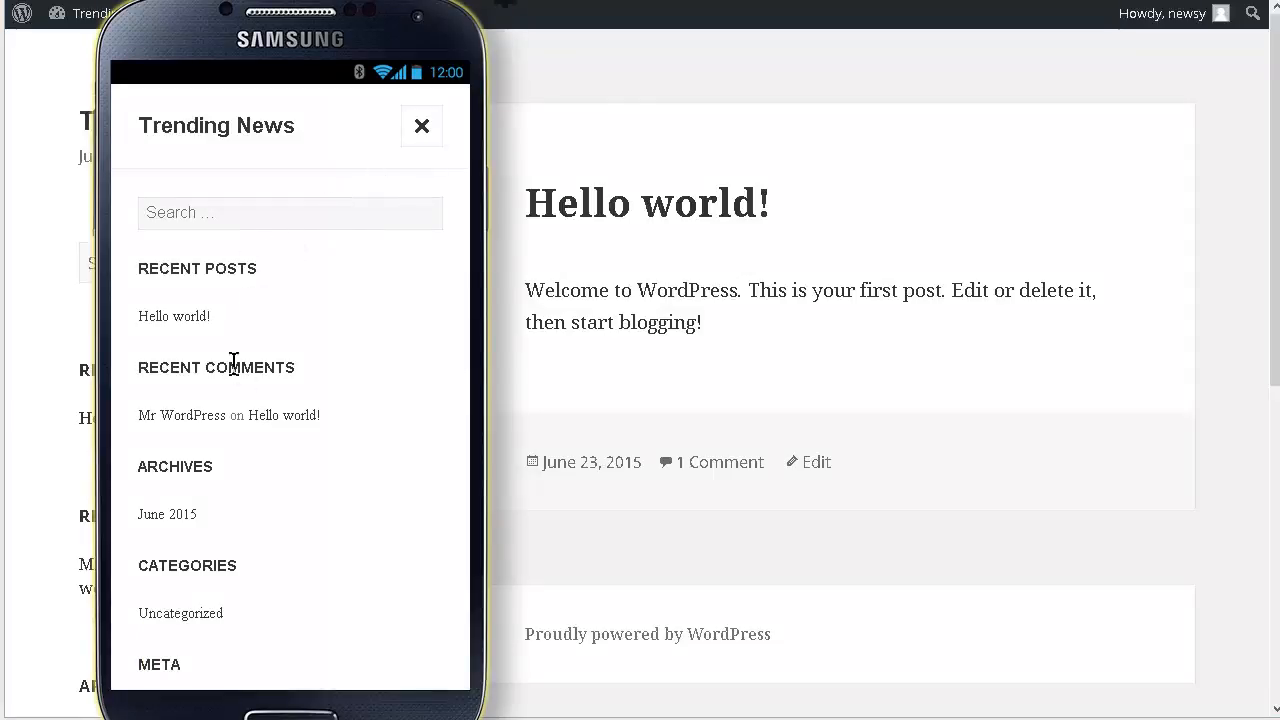
scroll(248, 390, down, 2)
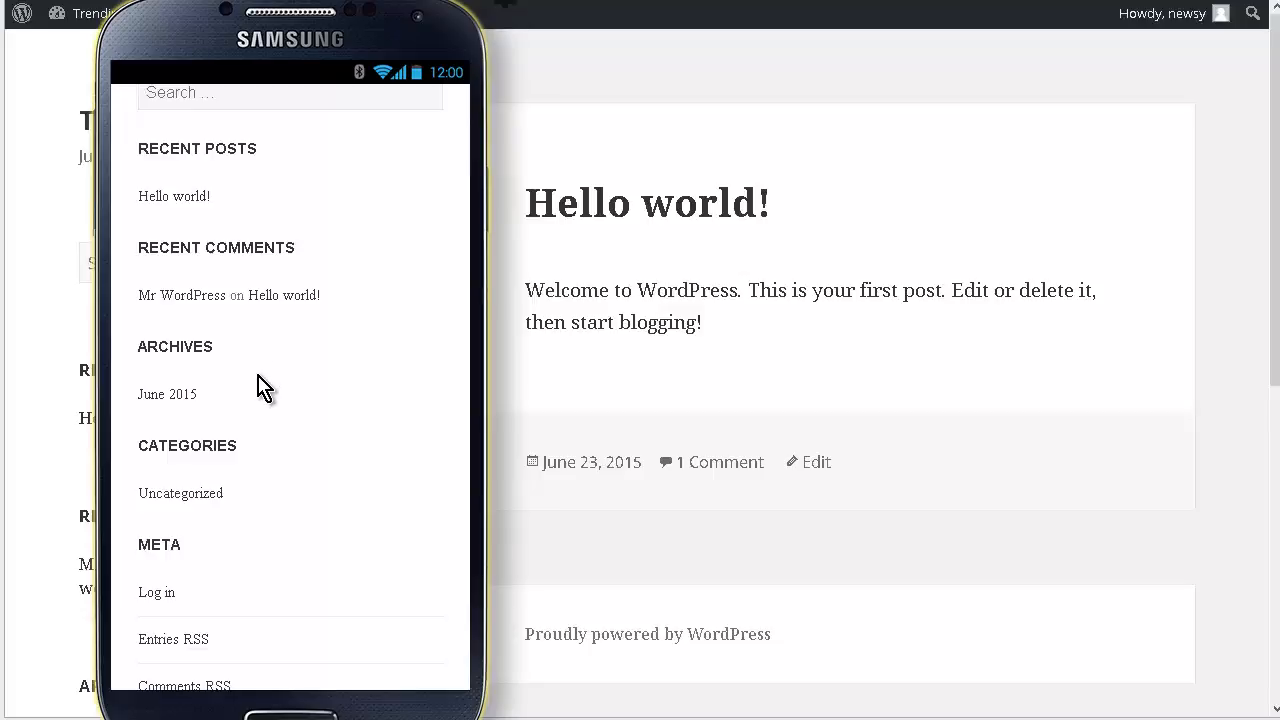
click(183, 396)
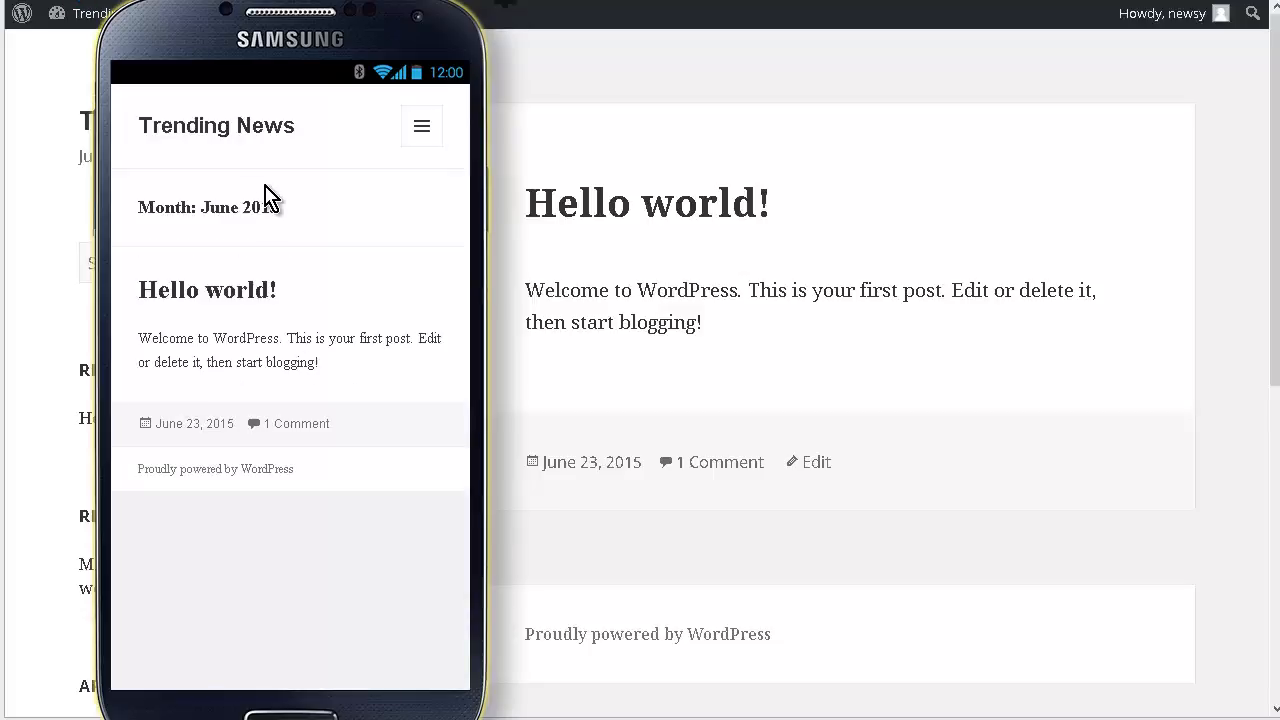
click(421, 130)
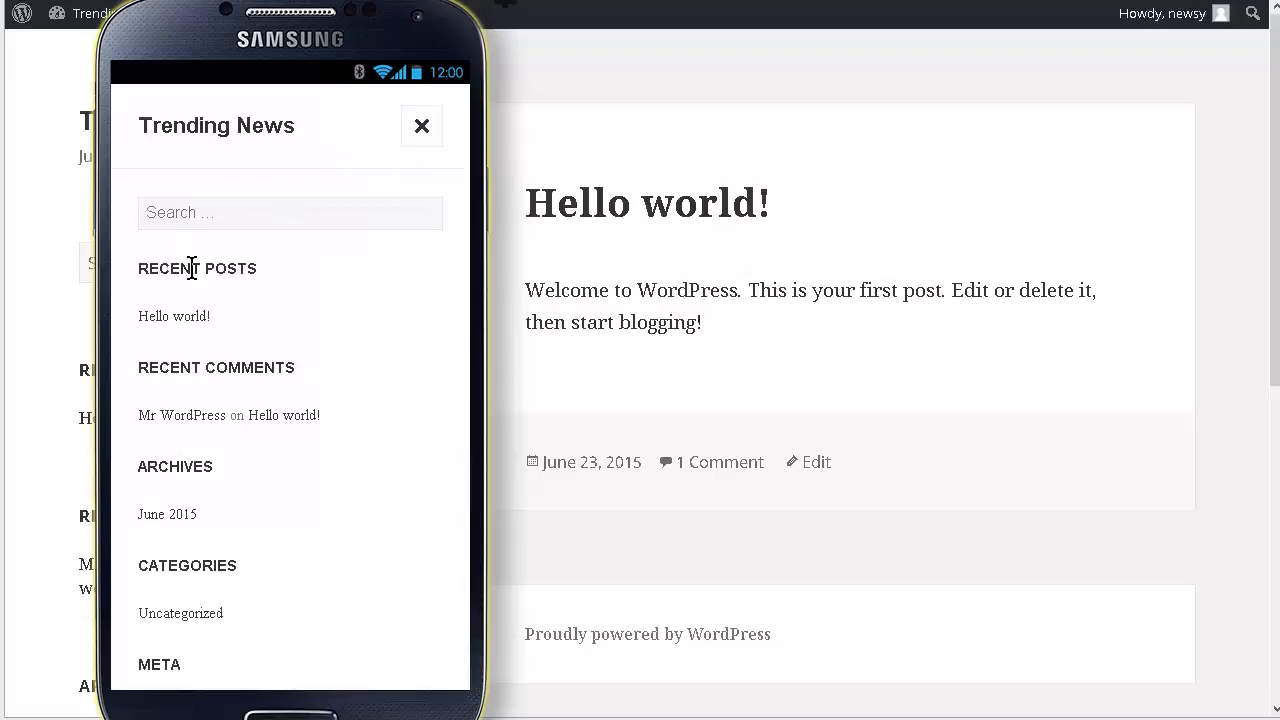
click(185, 313)
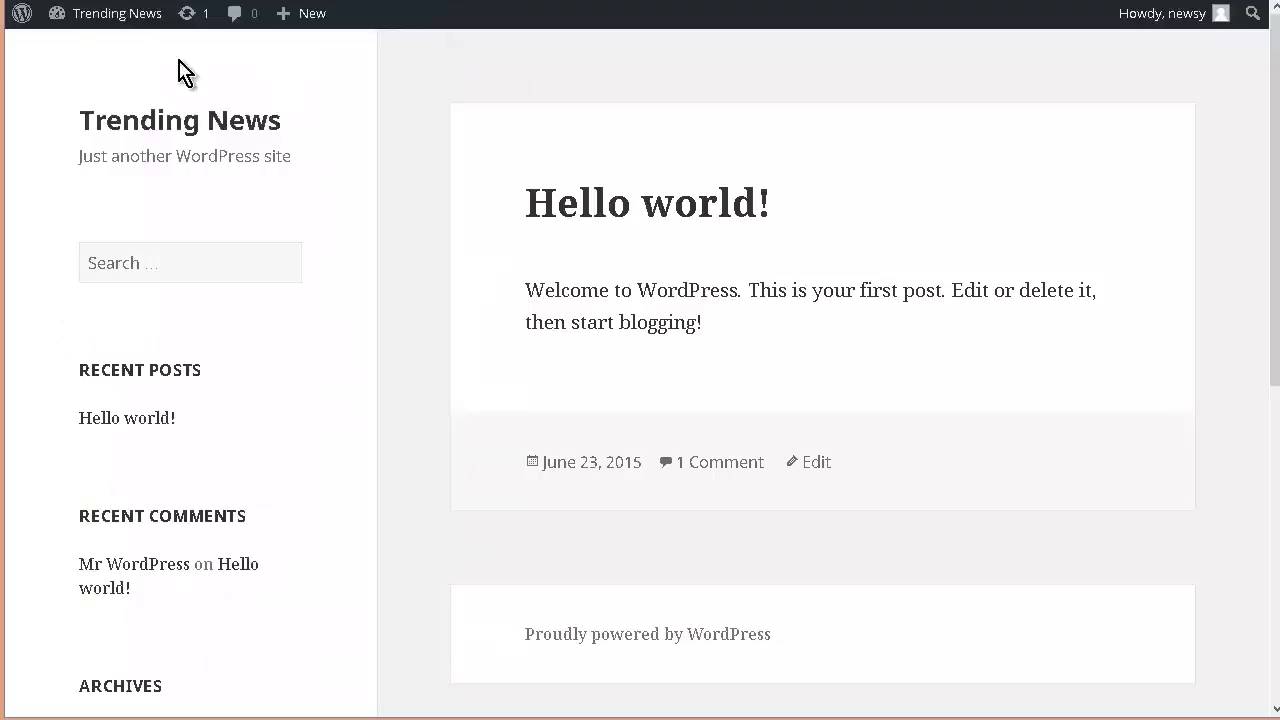
- Return to the dashboard and open the installed themes page
mouse_move(78, 27)
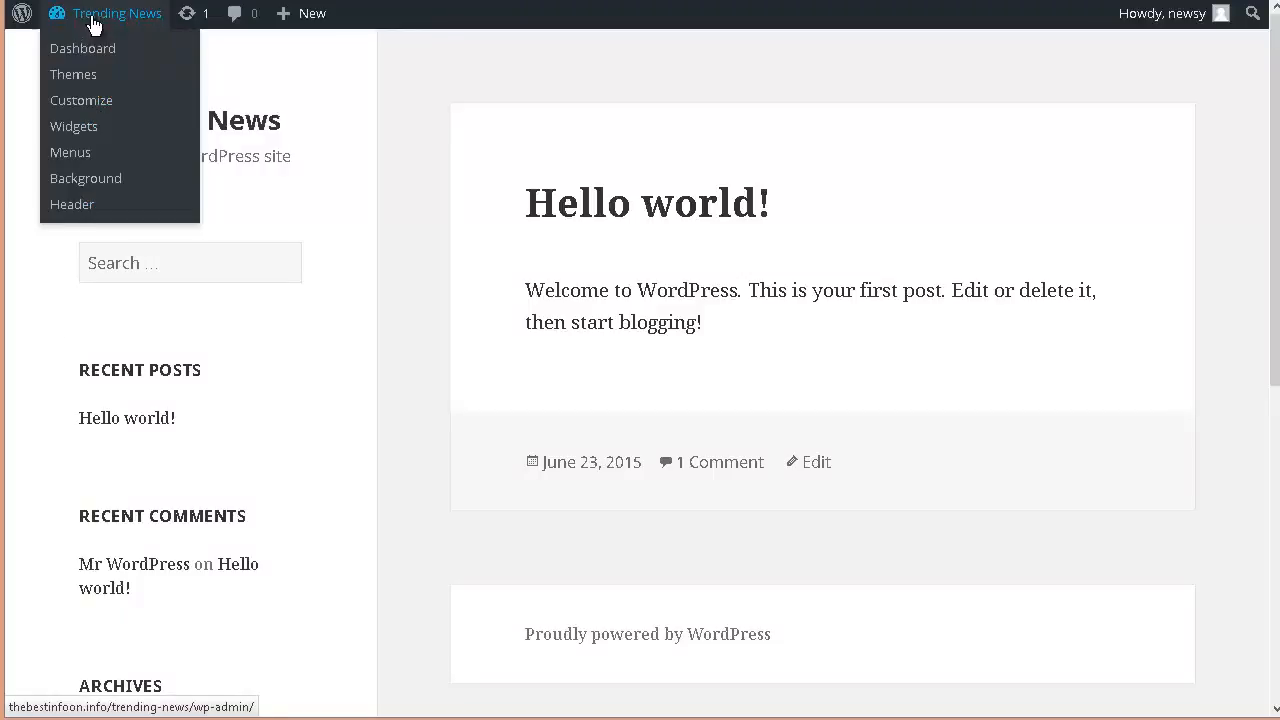
click(82, 57)
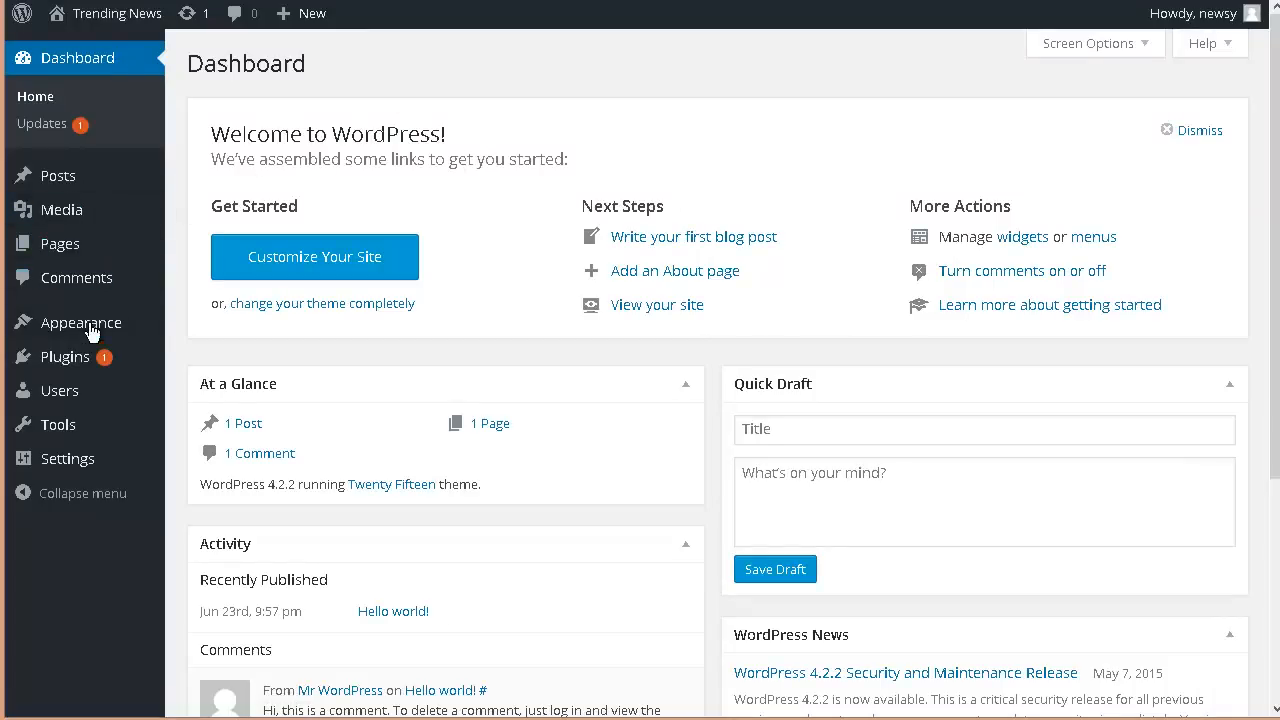
mouse_move(100, 330)
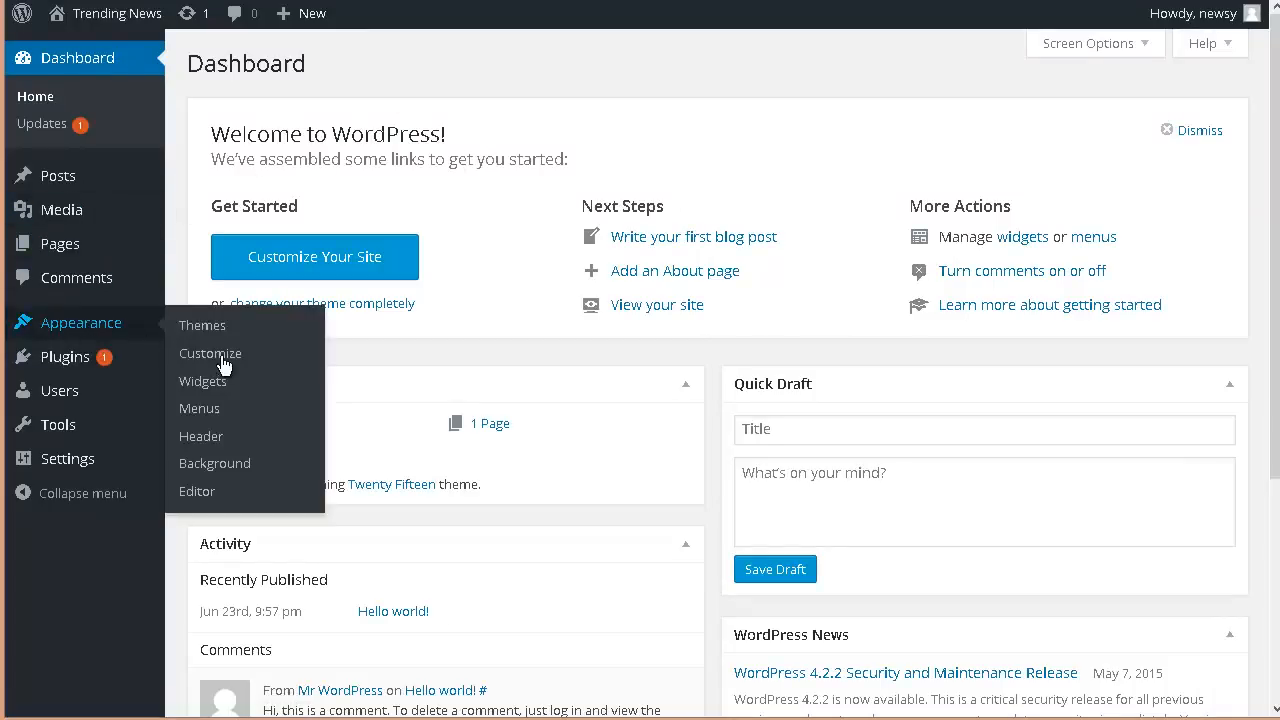
click(204, 327)
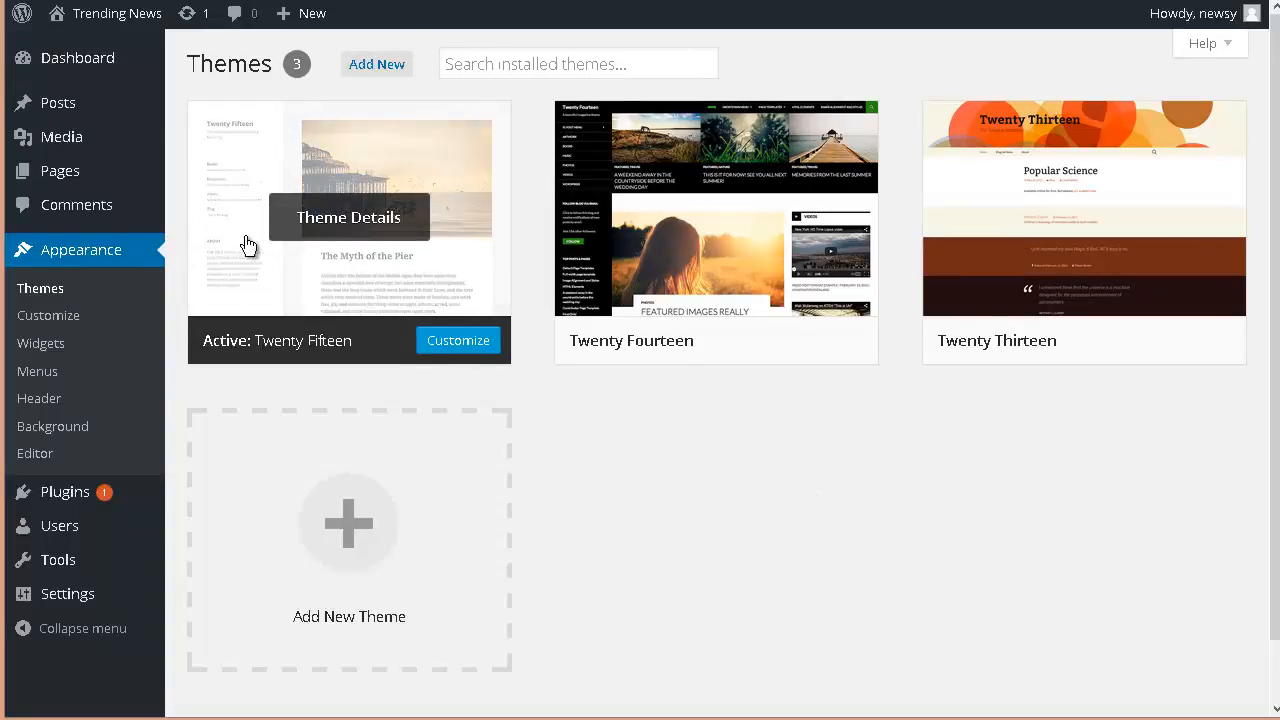
- Look over the installed themes, check the featured themes available to add, and return to the installed themes
mouse_move(295, 141)
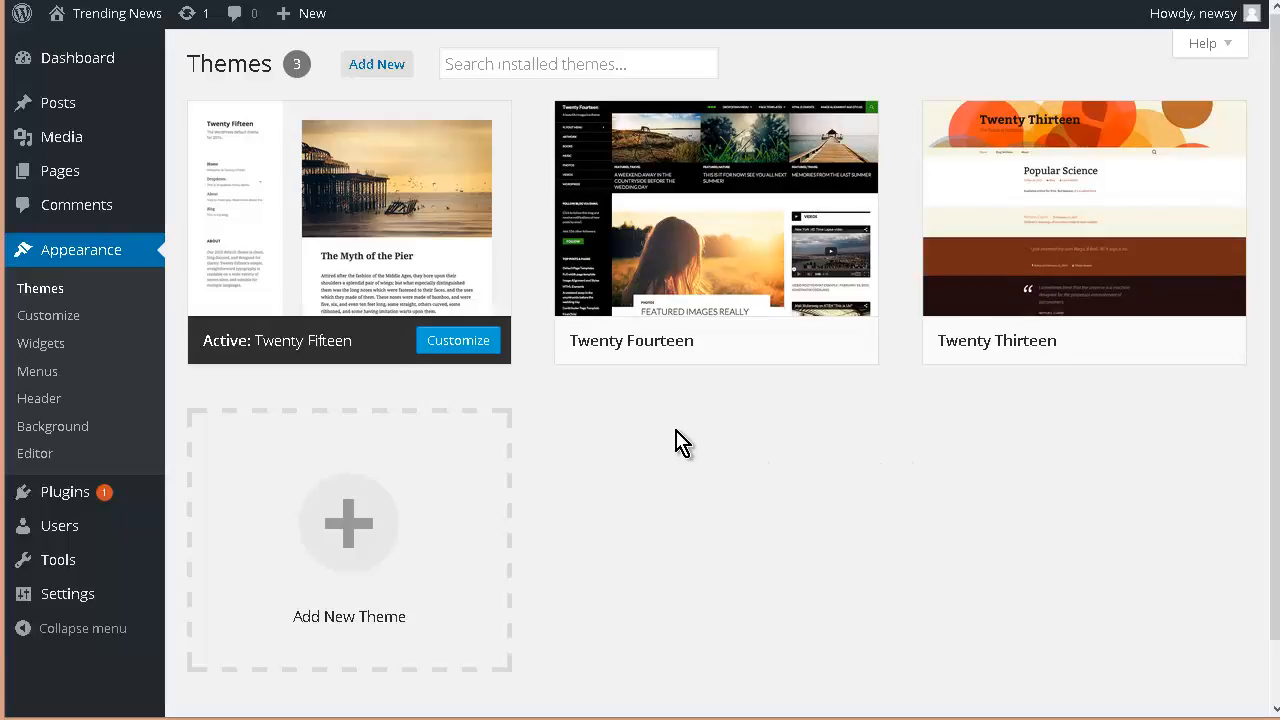
mouse_move(489, 213)
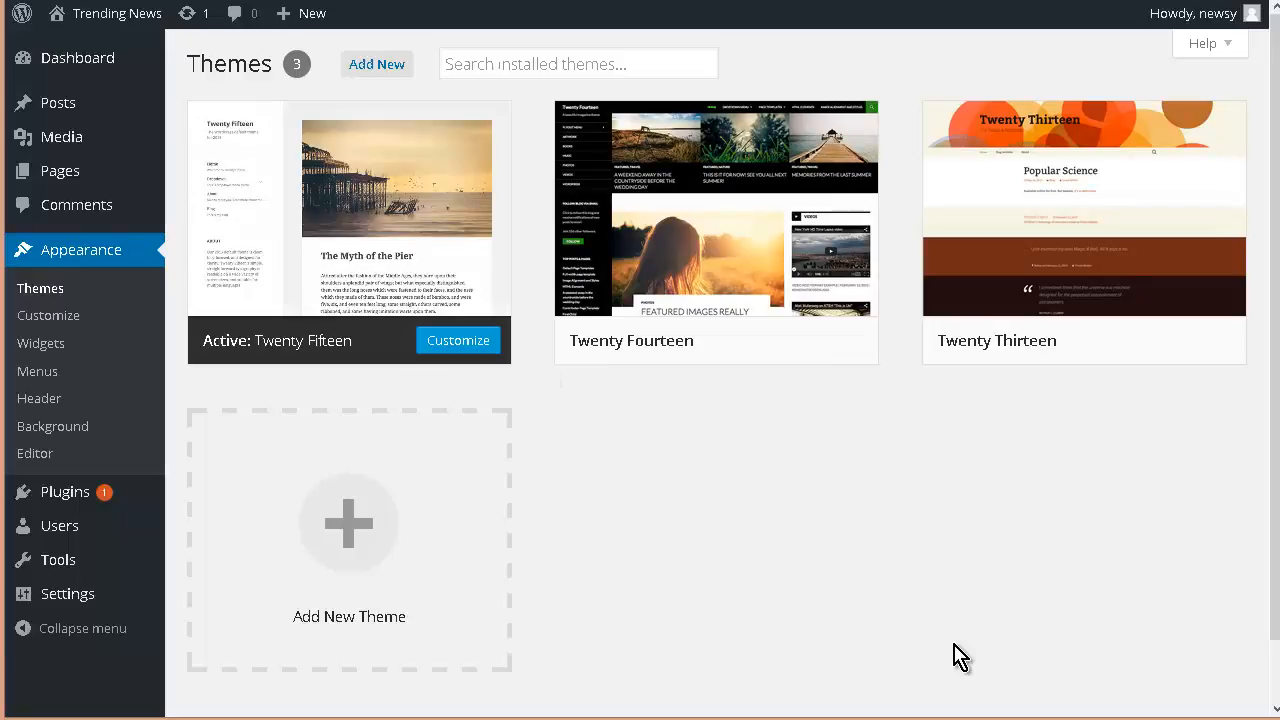
mouse_move(677, 243)
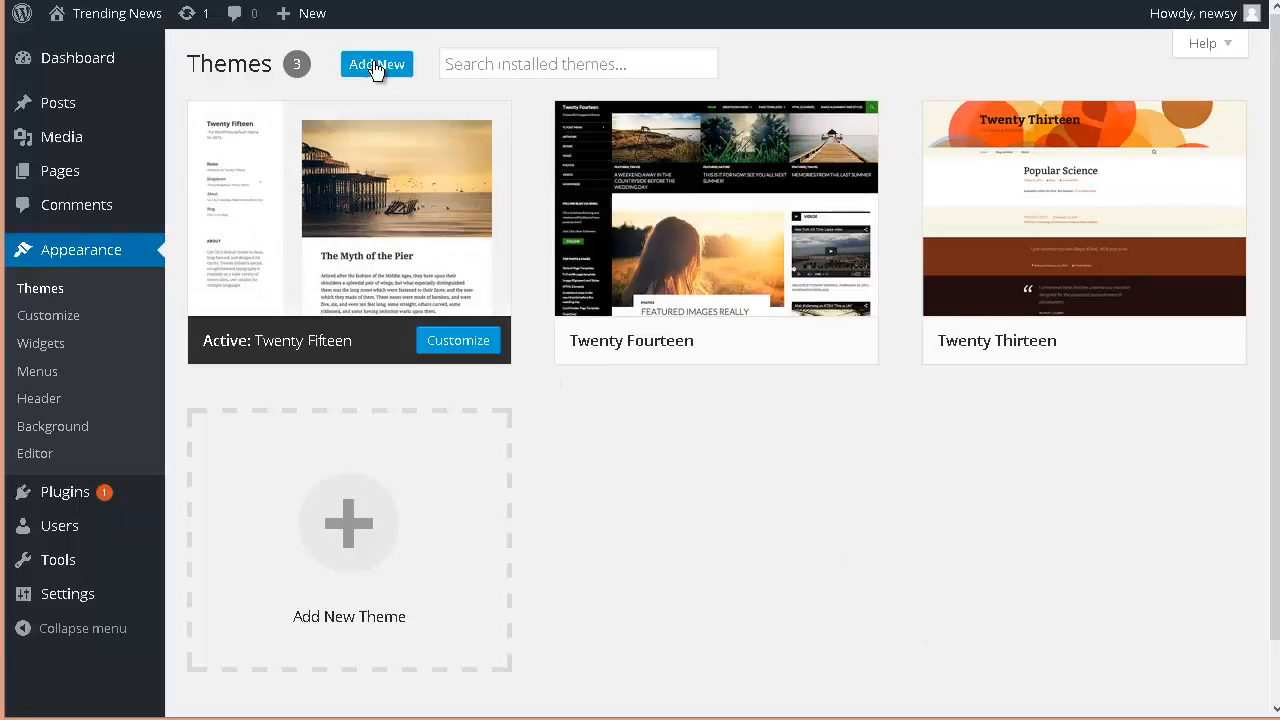
click(376, 66)
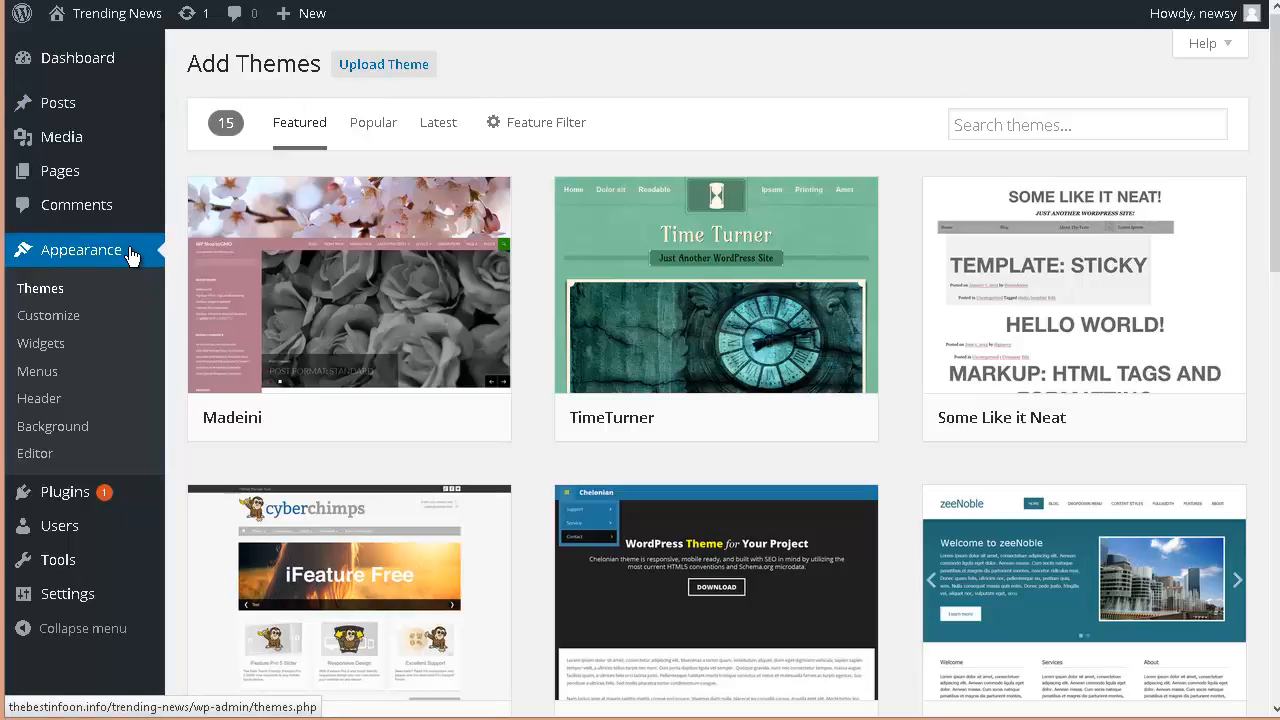
click(40, 292)
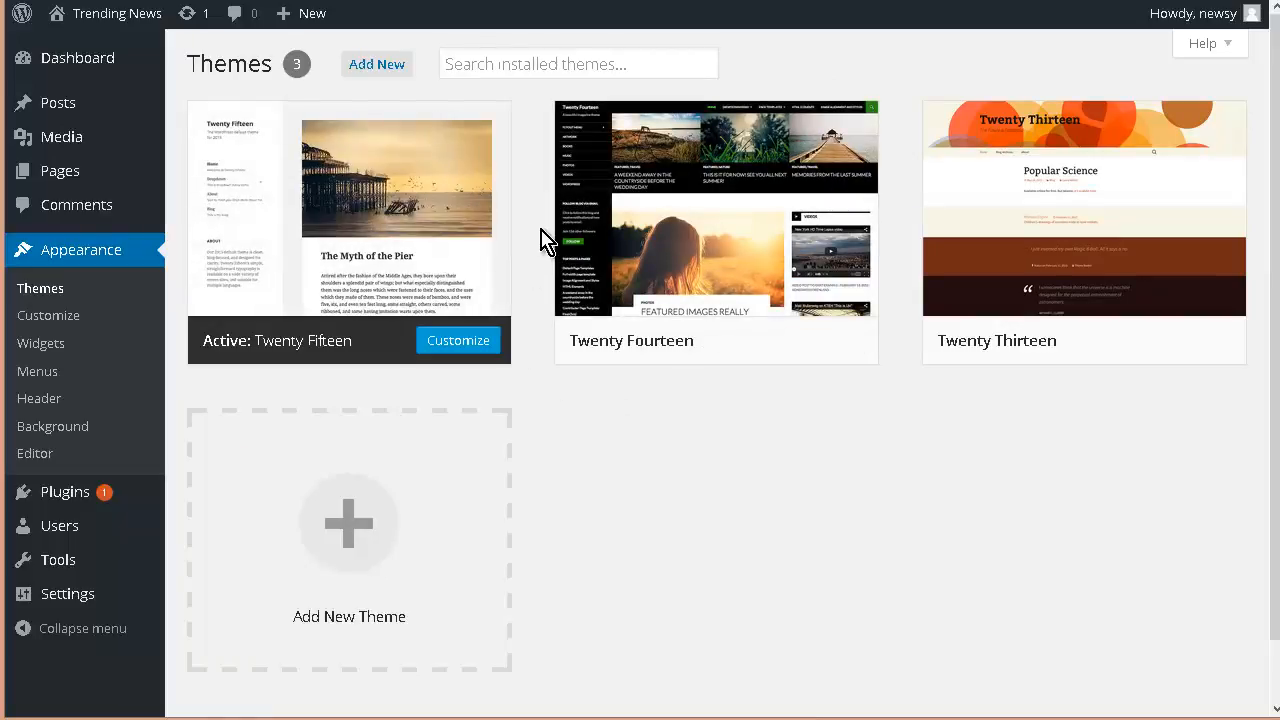
- Open the Twenty Fifteen theme's customizer and set the site tagline to "All The Best News Of The Day"
mouse_move(24, 88)
click(48, 318)
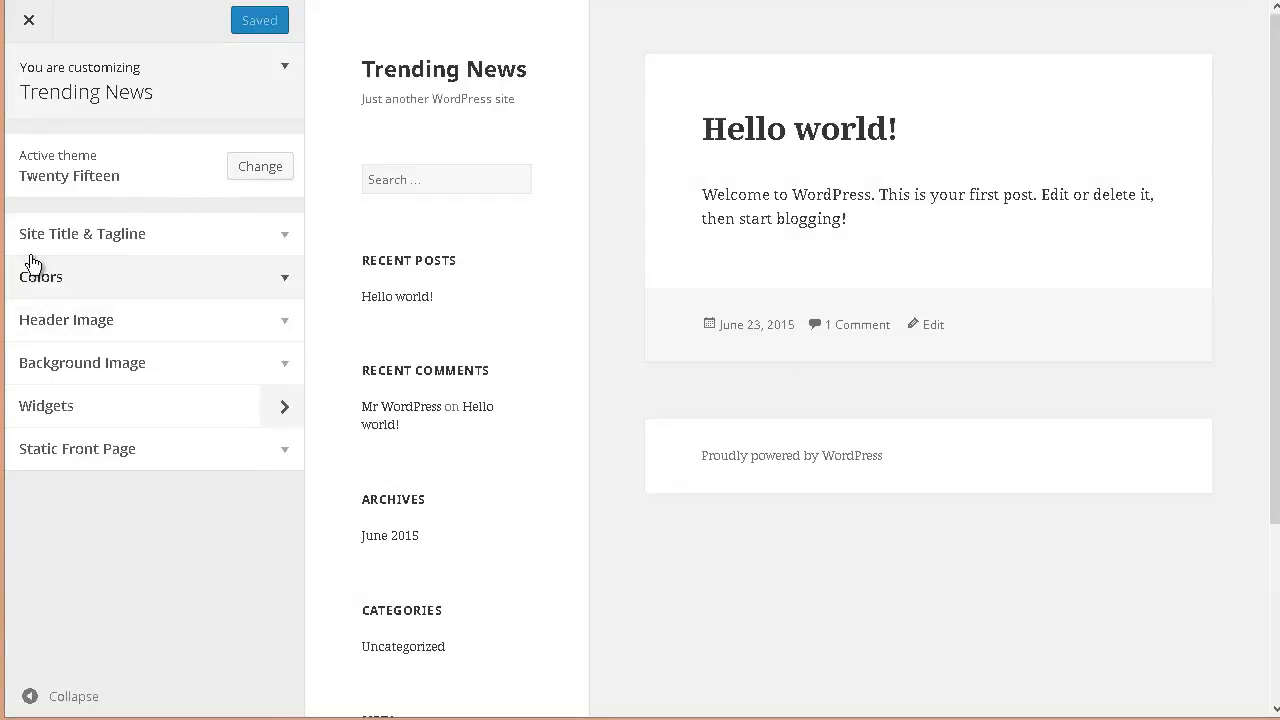
click(285, 240)
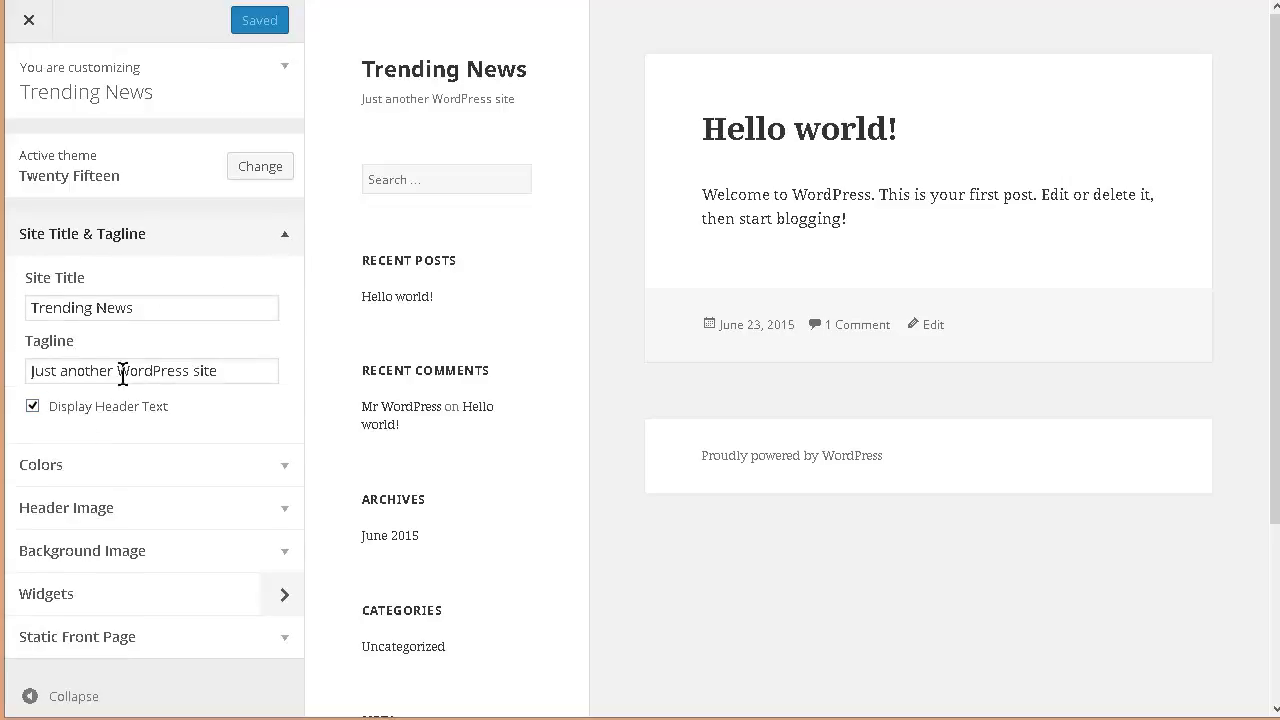
drag(225, 370, 28, 370)
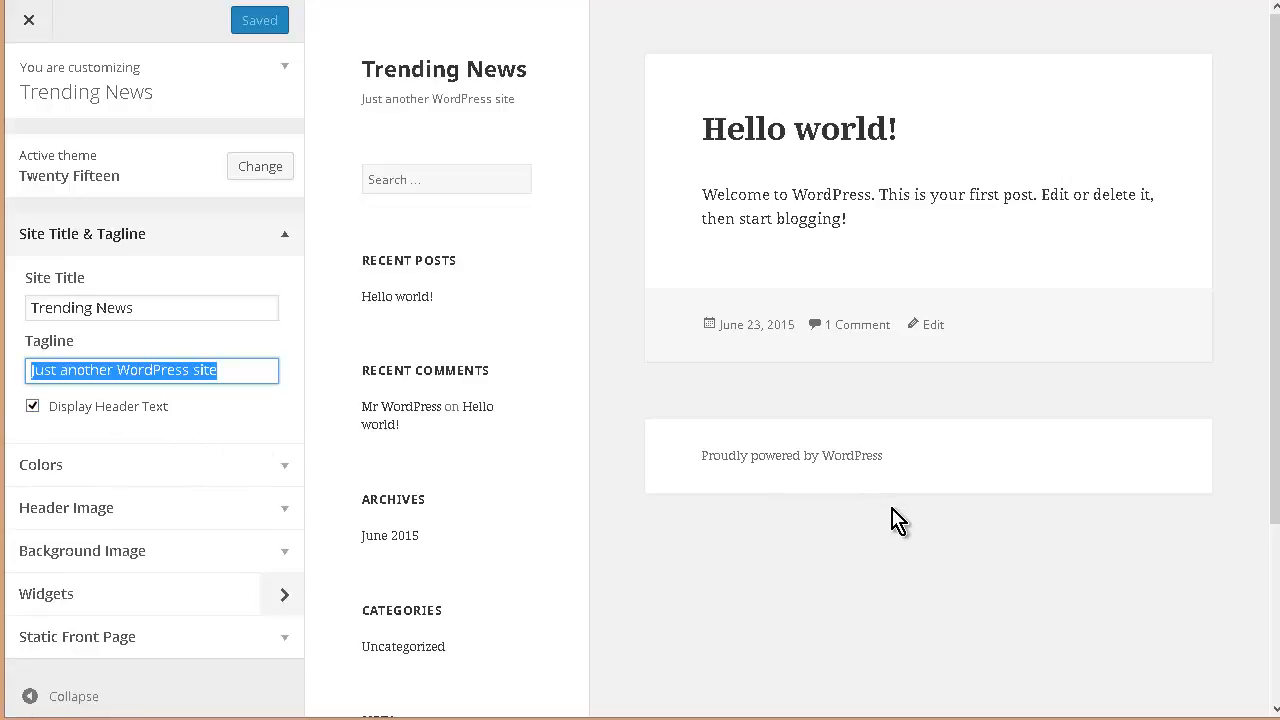
text(All The Best News Of The Day)
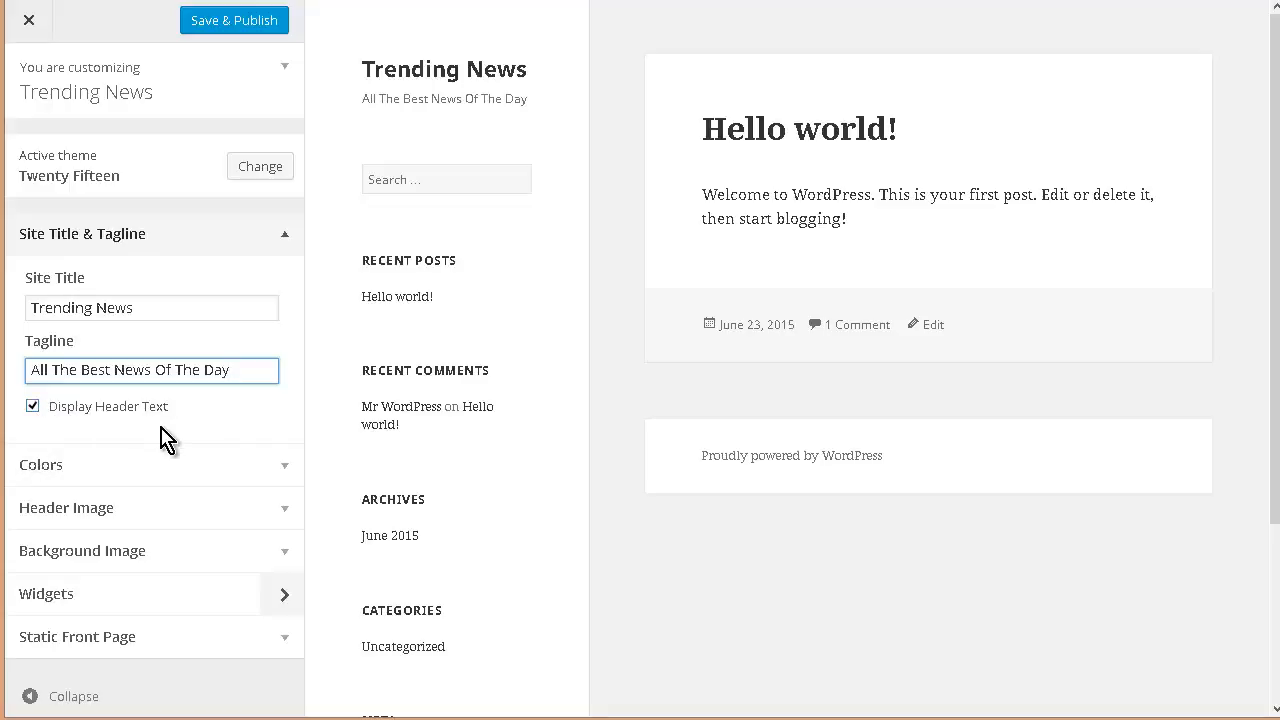
- Try the Dark, Yellow, Pink, Purple and Blue base color schemes in the theme's color settings
click(287, 473)
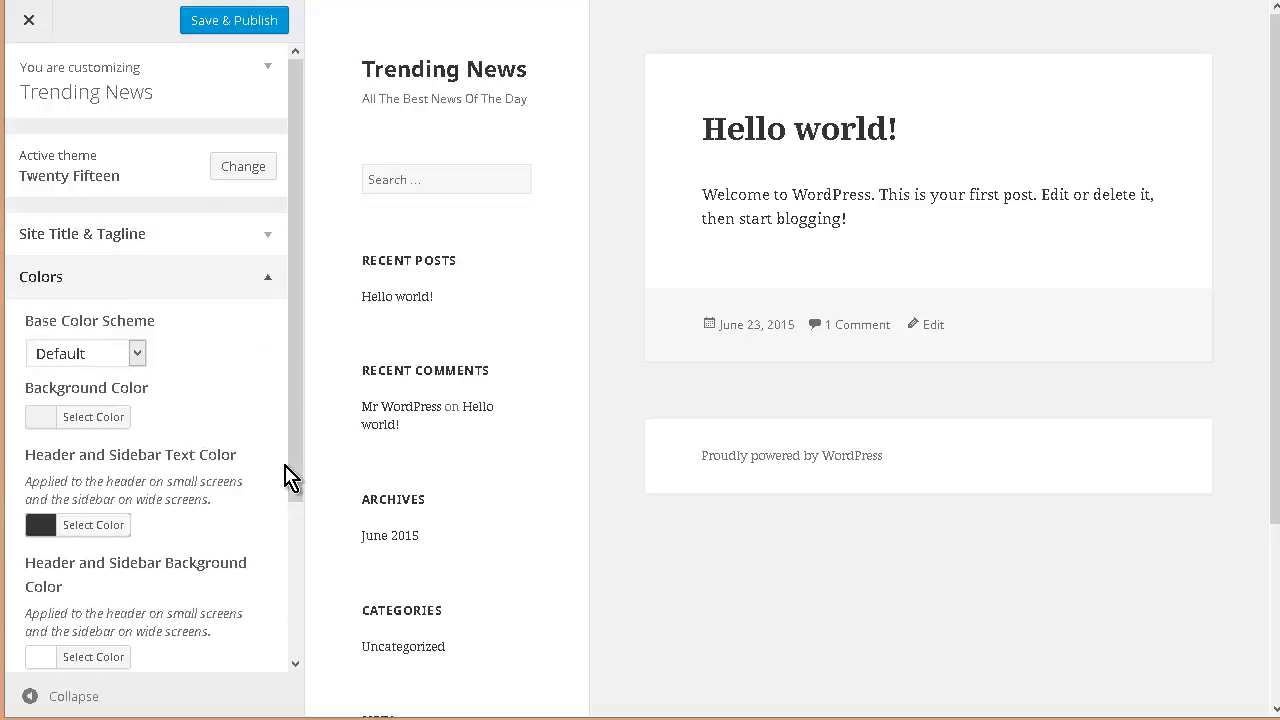
click(138, 355)
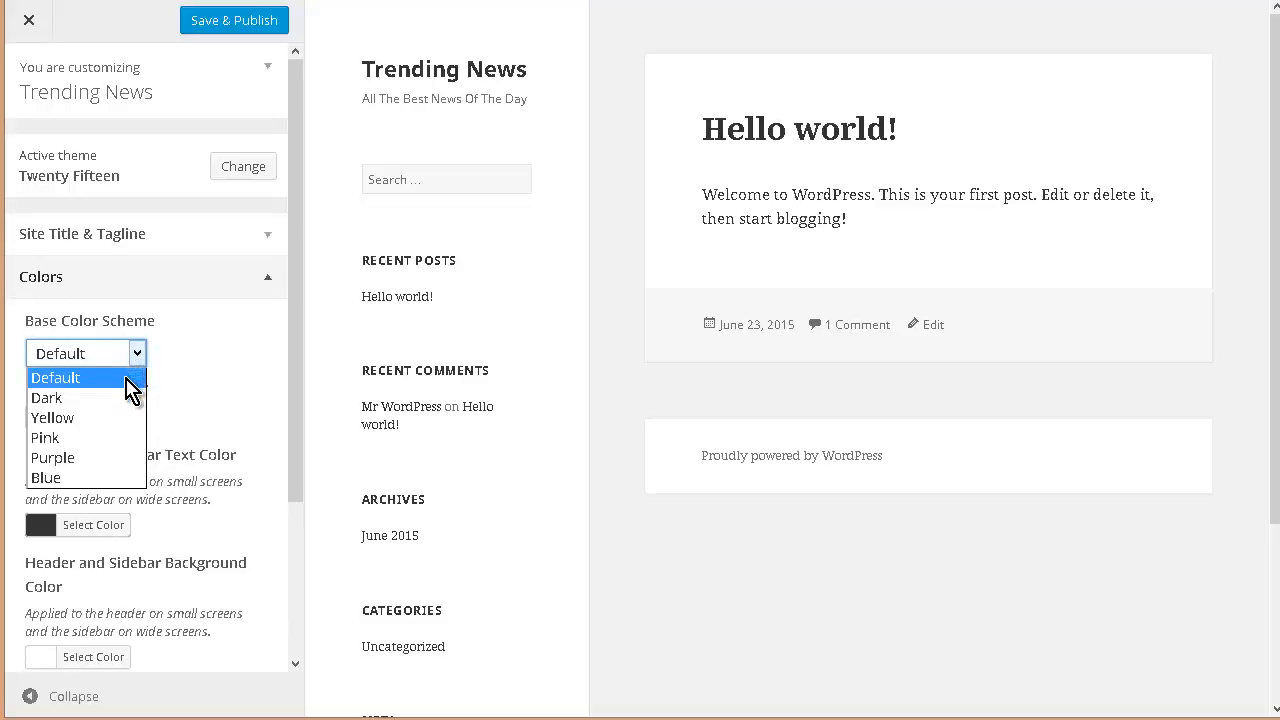
click(123, 398)
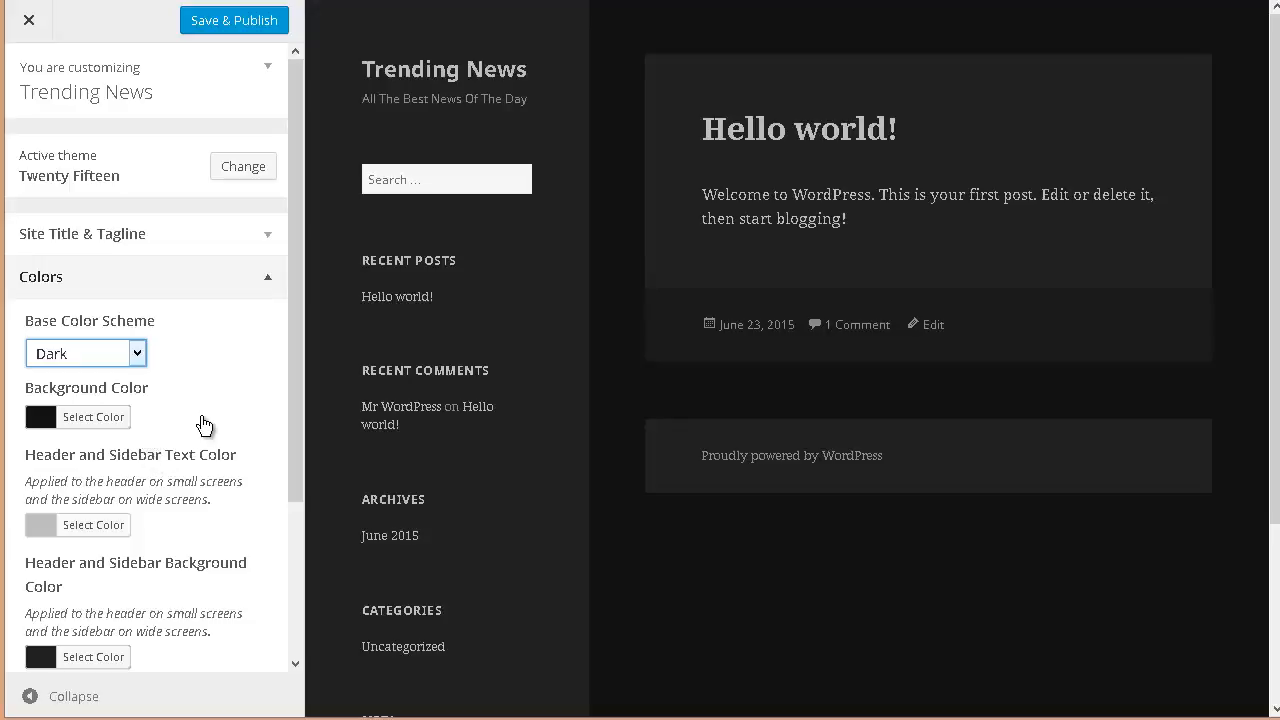
click(137, 356)
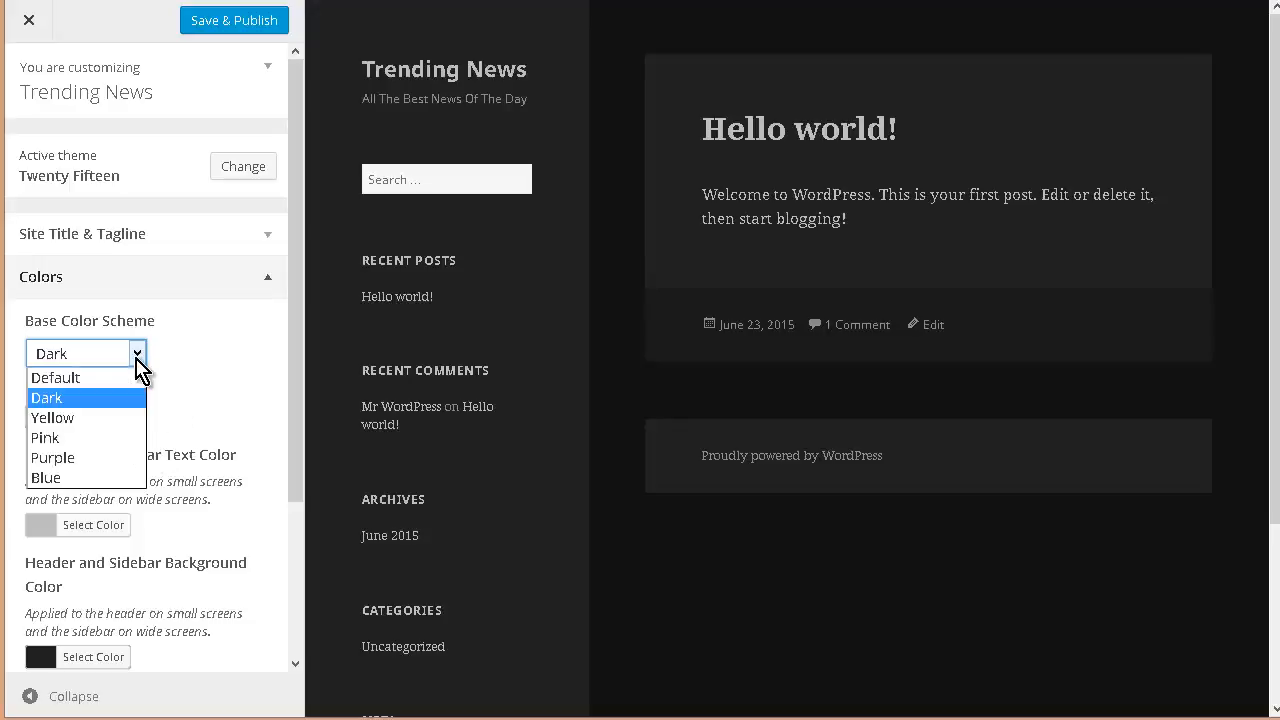
click(106, 418)
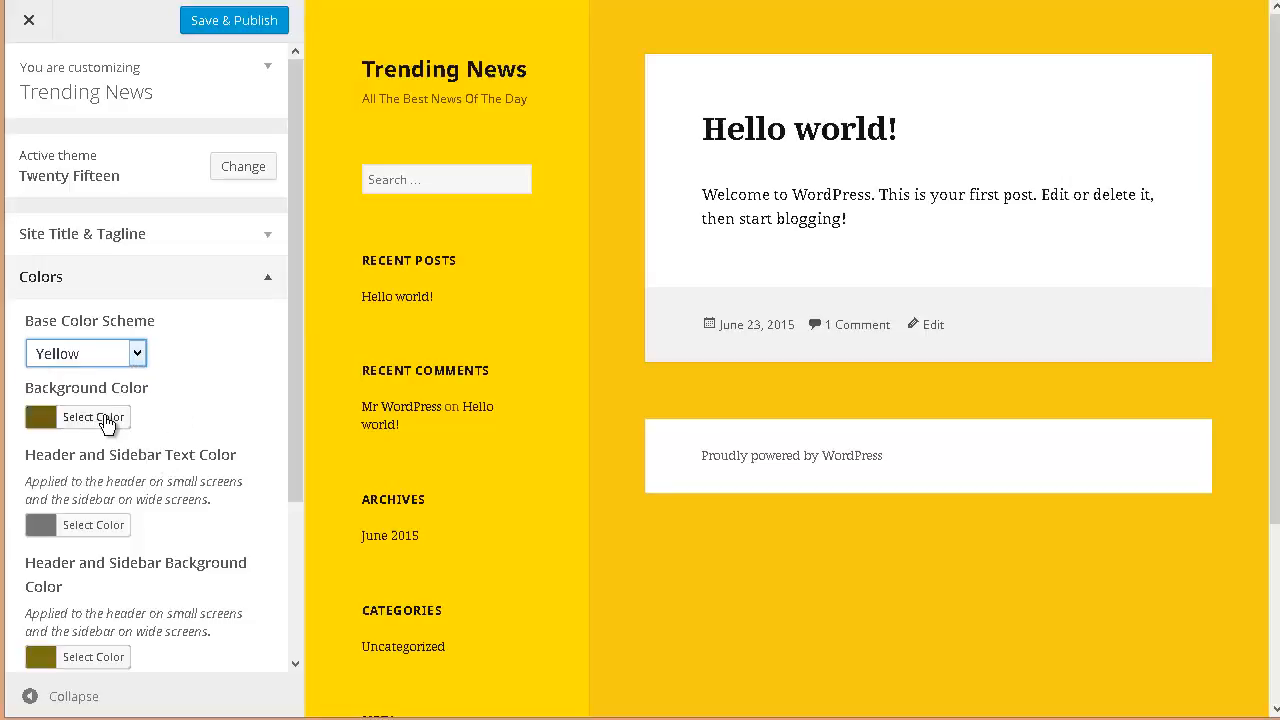
click(138, 354)
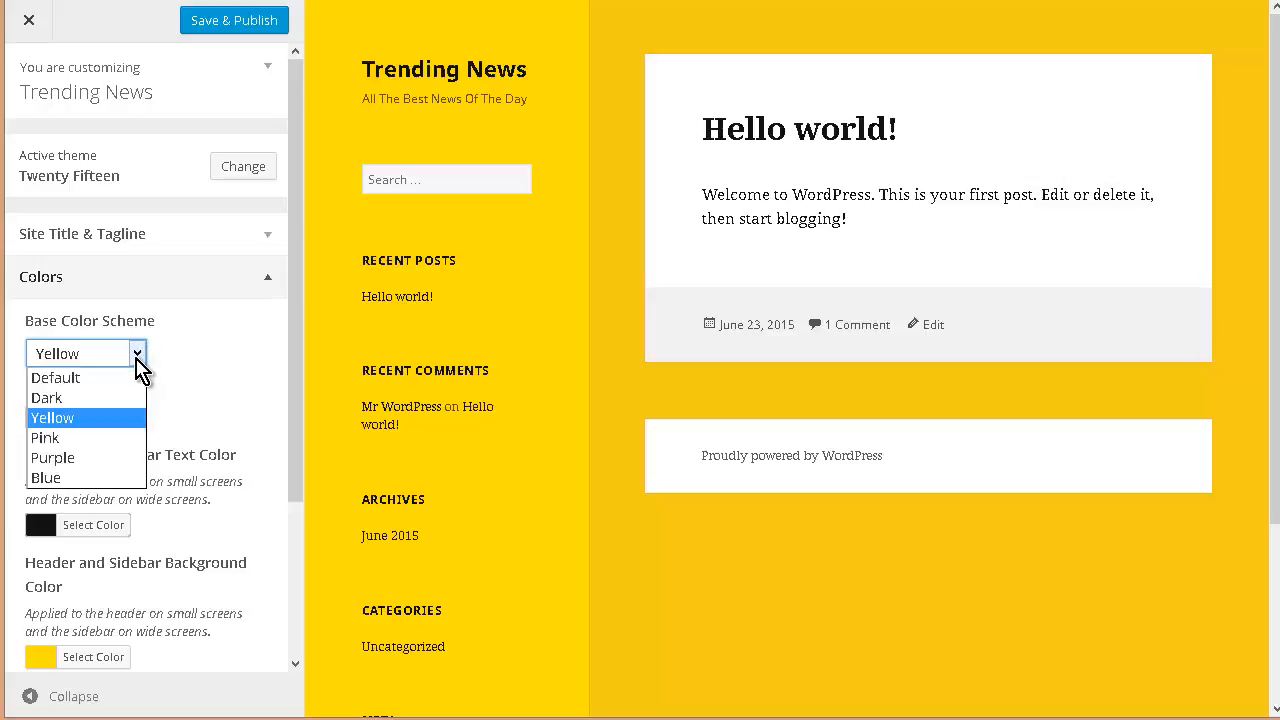
click(100, 435)
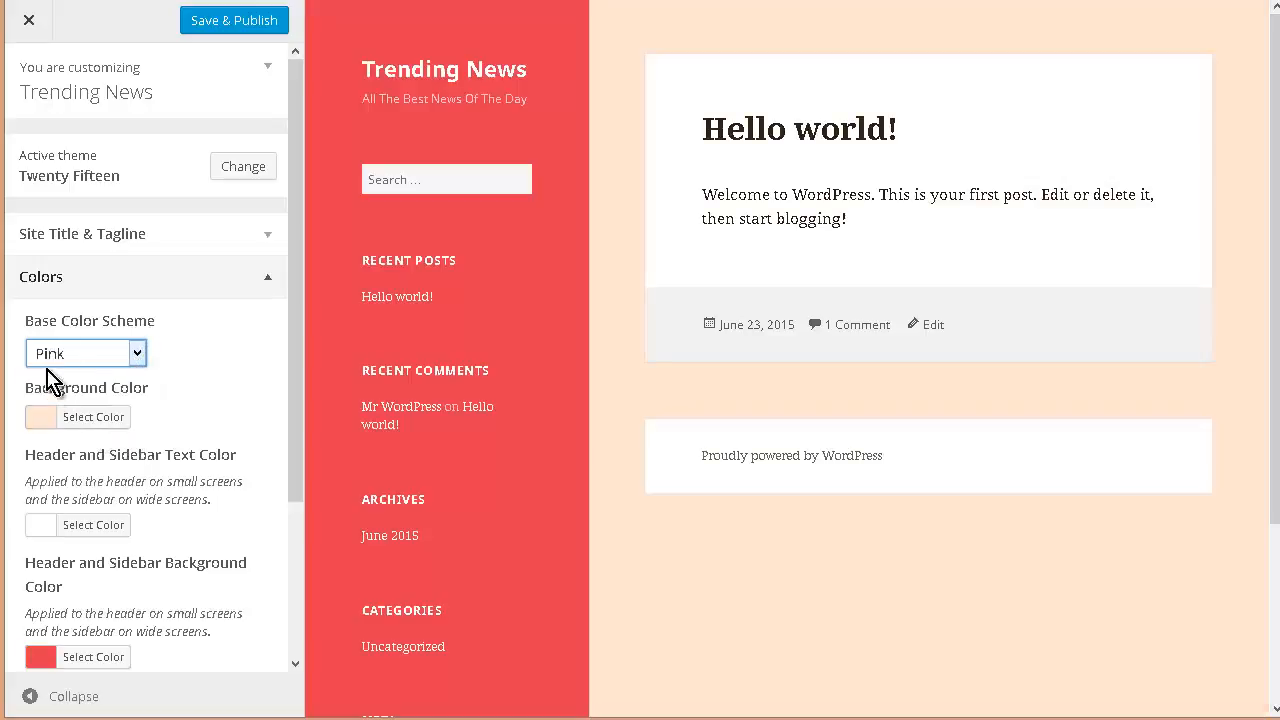
click(140, 355)
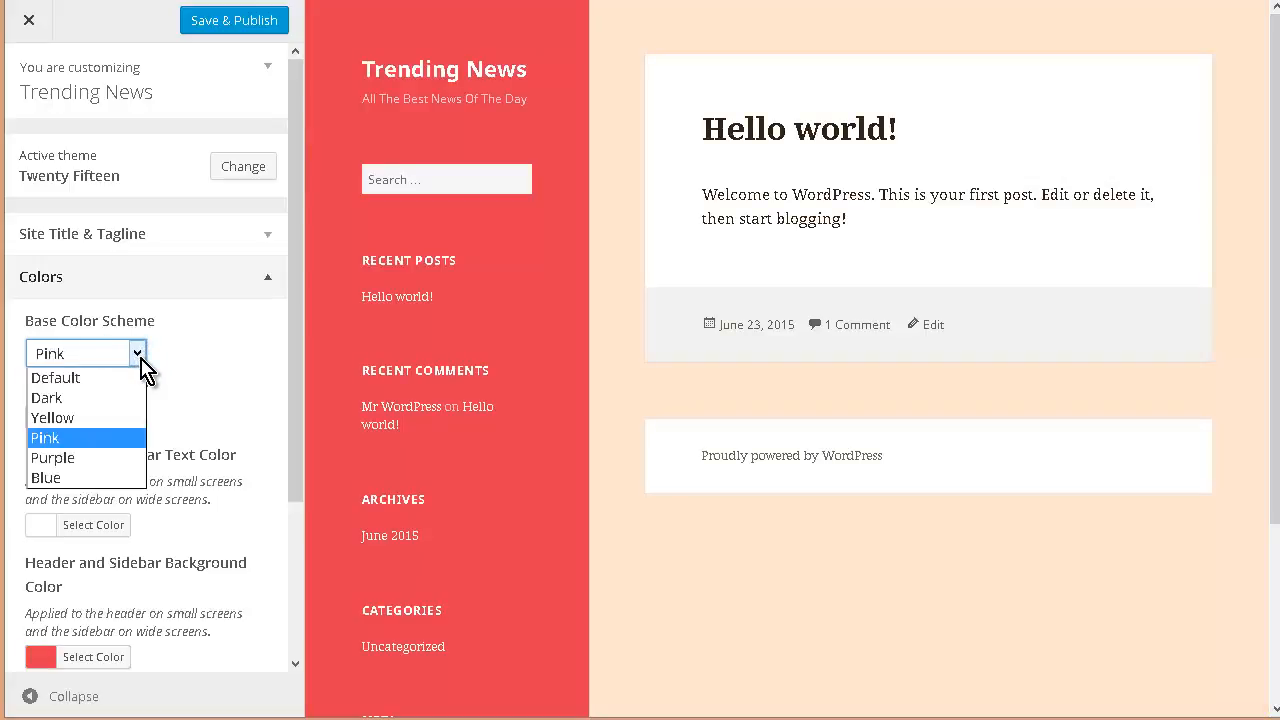
click(102, 457)
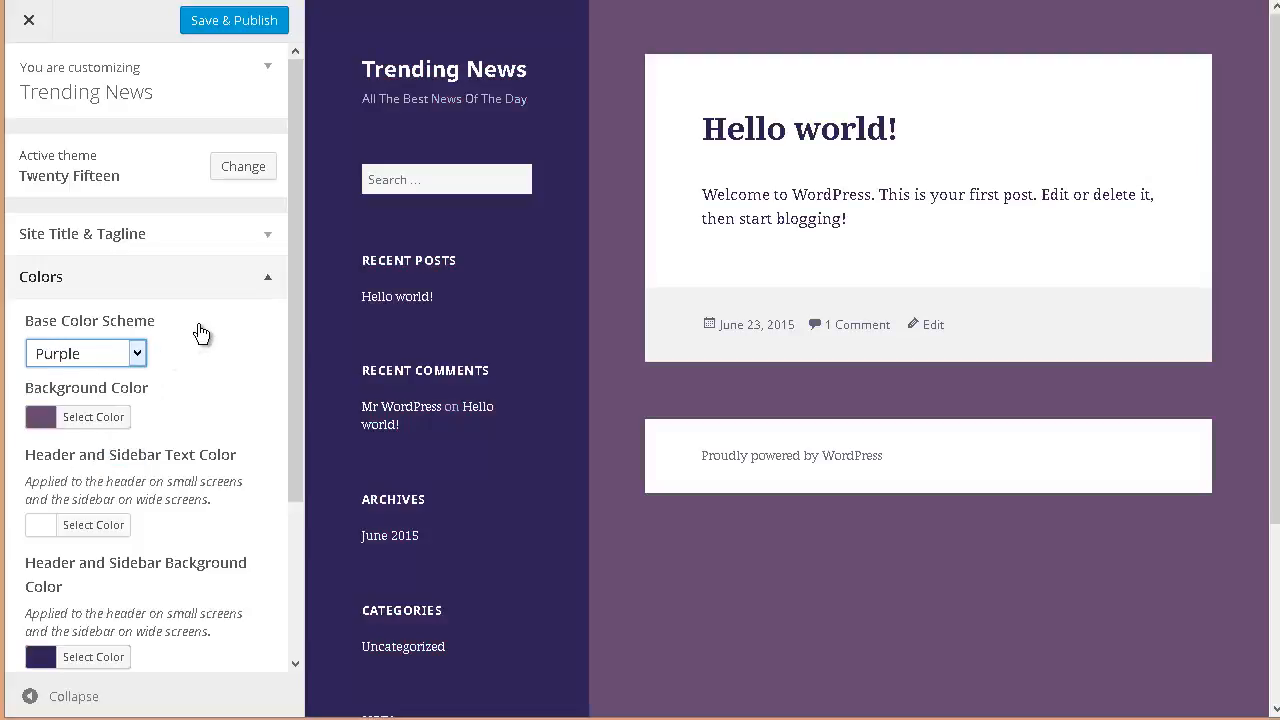
click(136, 354)
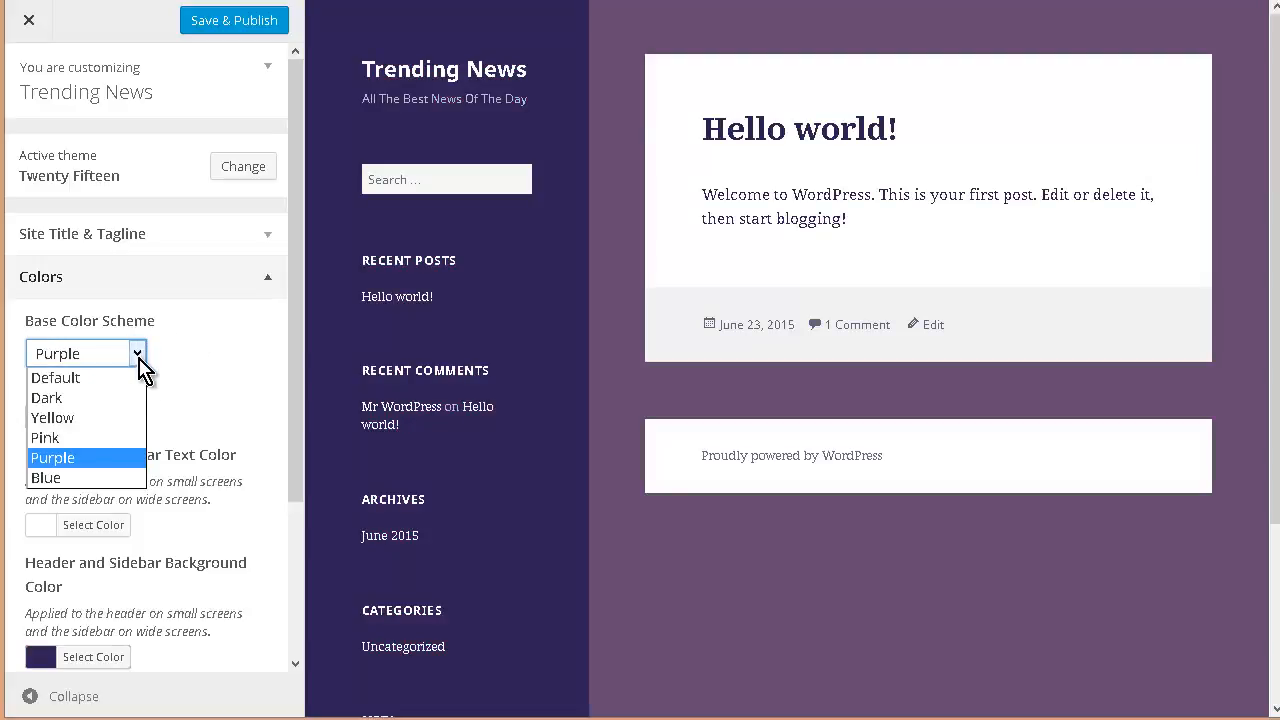
click(110, 480)
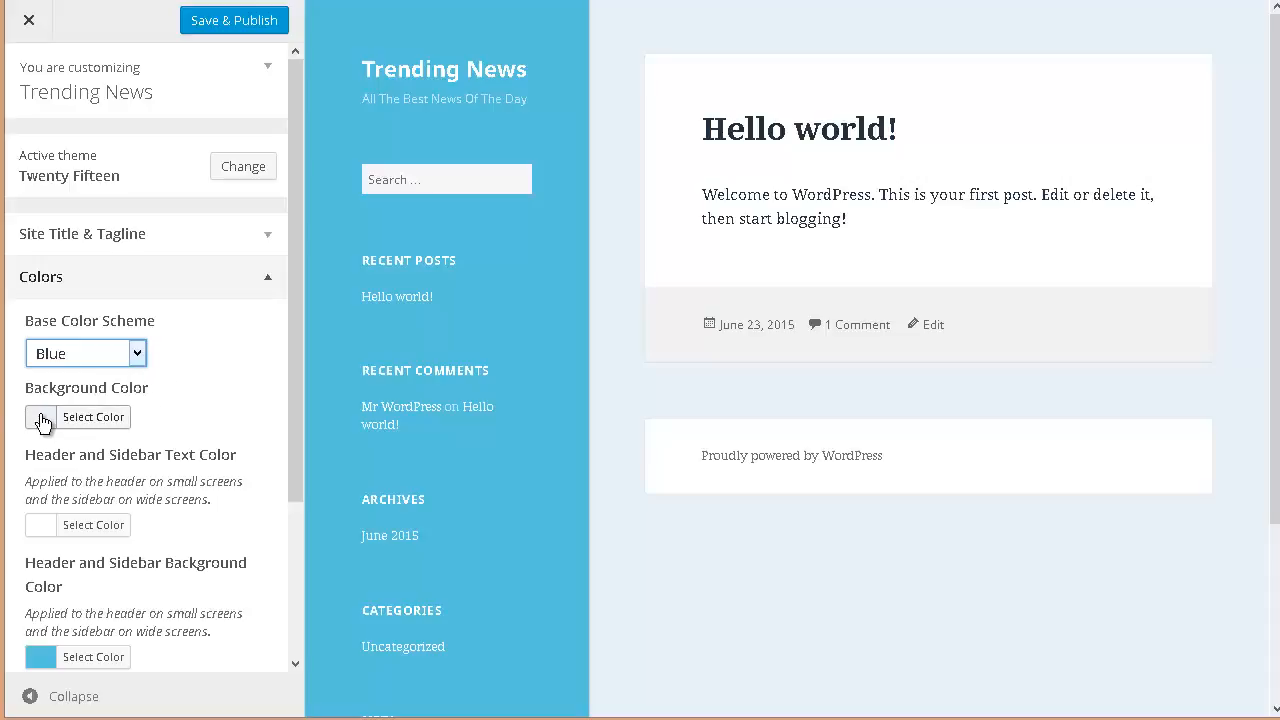
- Try orange, yellow and blue preset swatches as the site's background color, ending on #1e73be
click(104, 425)
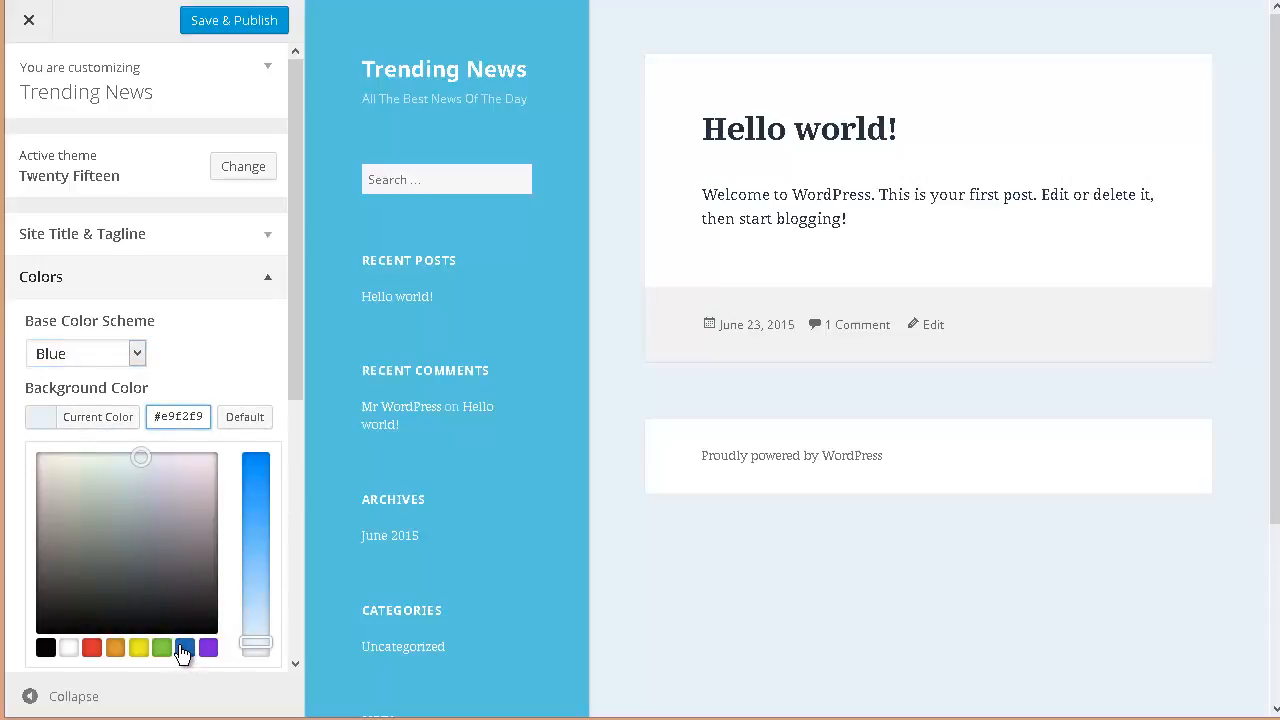
click(116, 648)
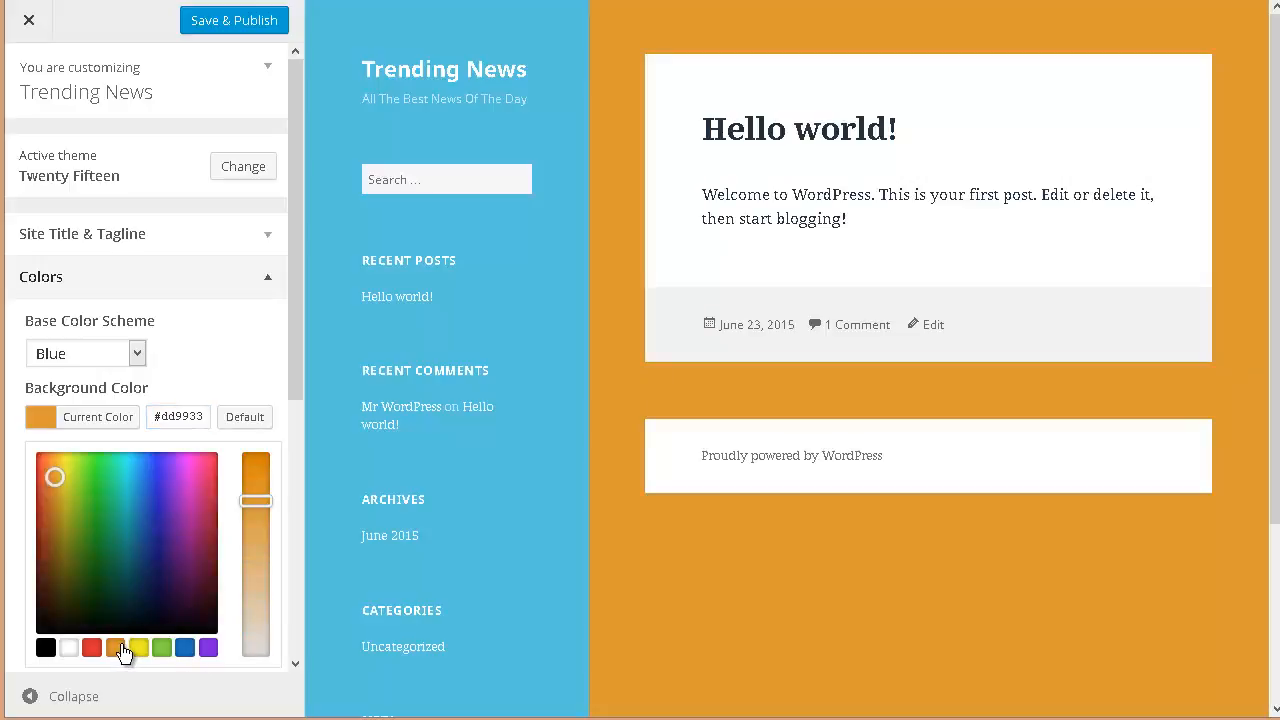
click(139, 648)
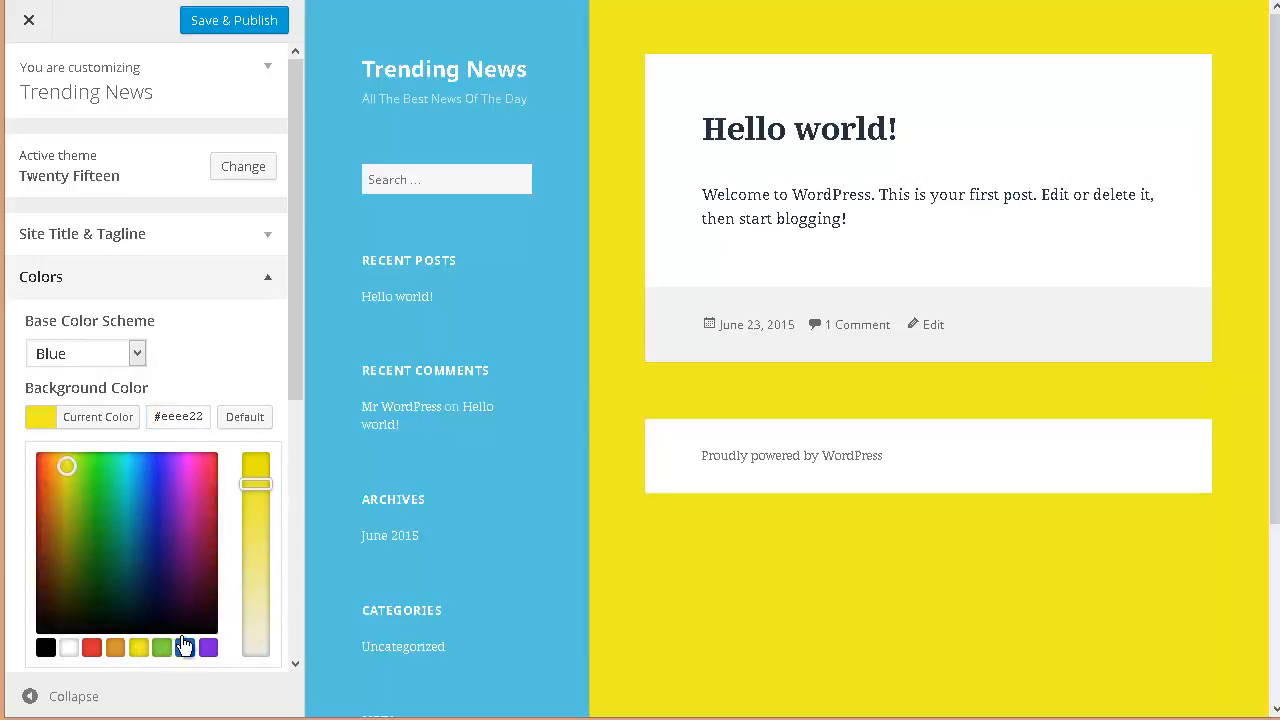
click(184, 648)
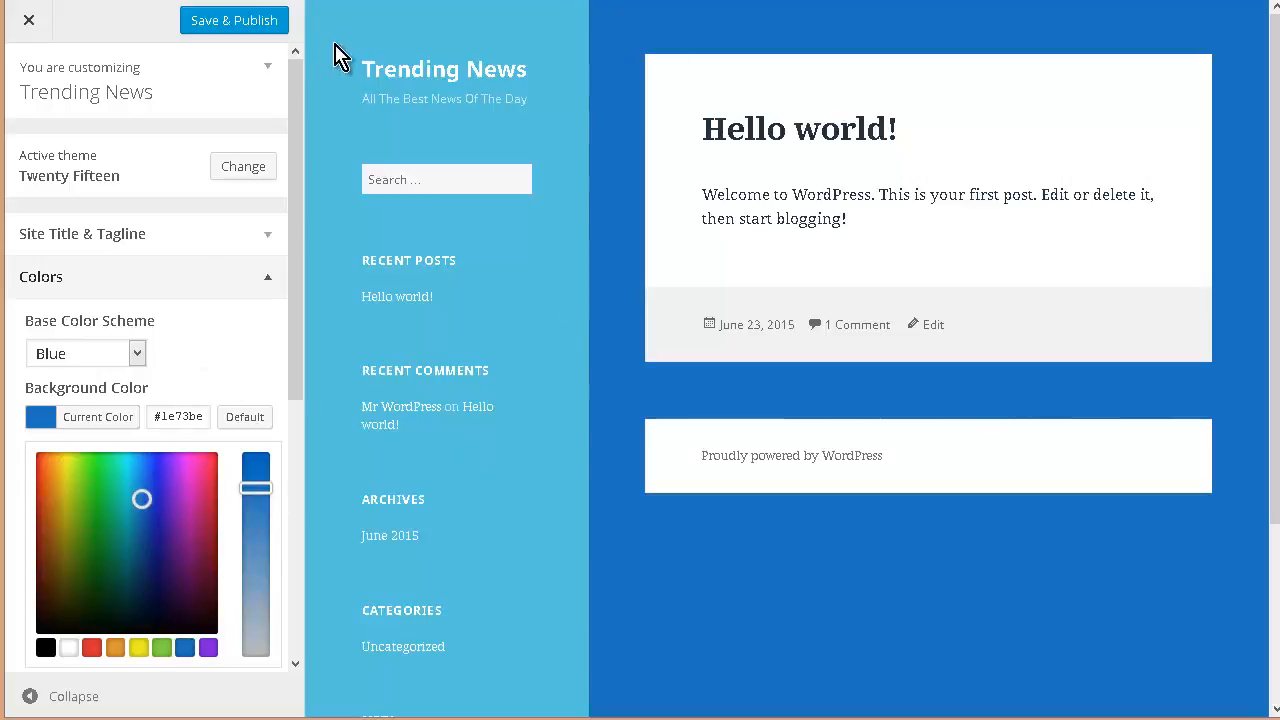
- Preview the Yellow base color scheme again and set the base color scheme to Pink
click(138, 358)
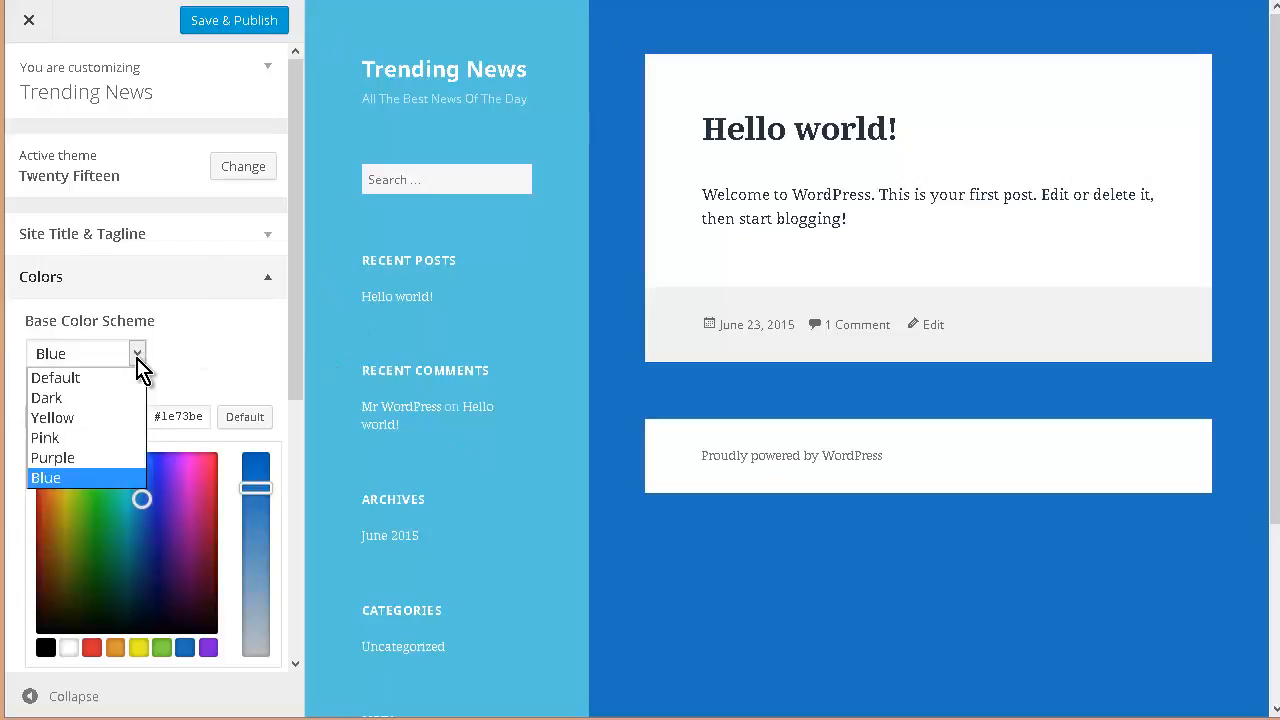
click(104, 418)
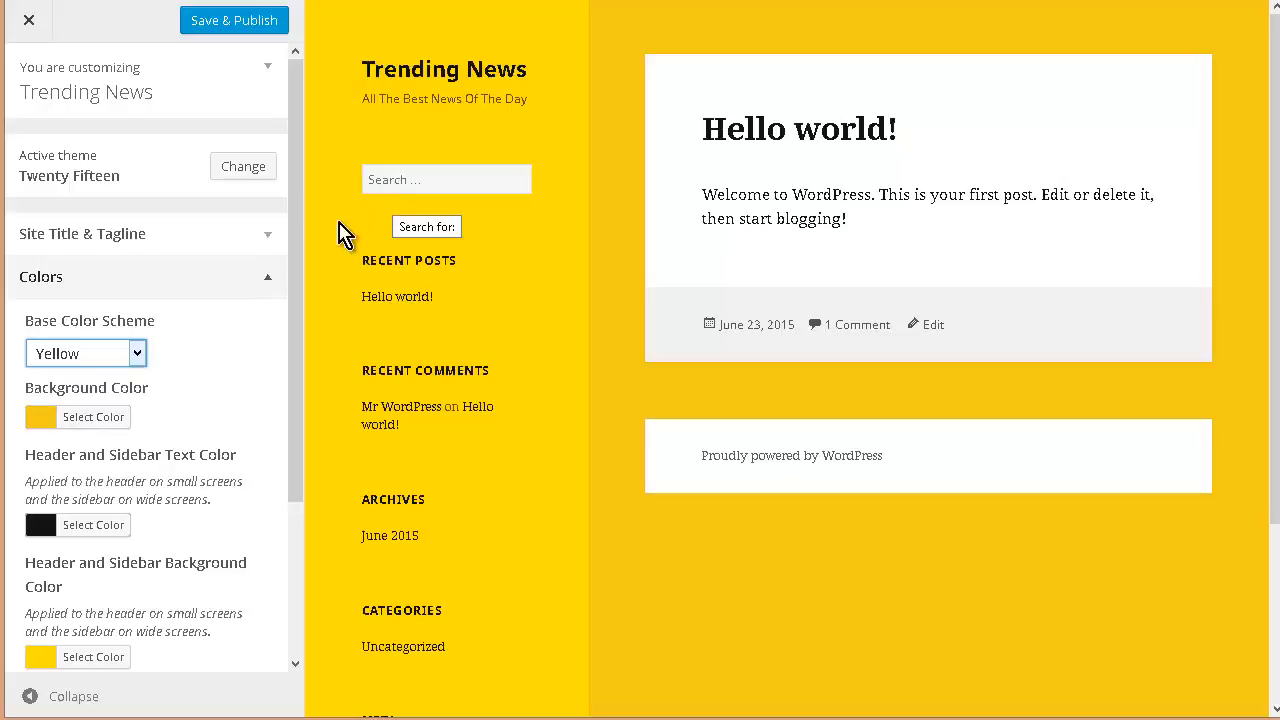
click(137, 354)
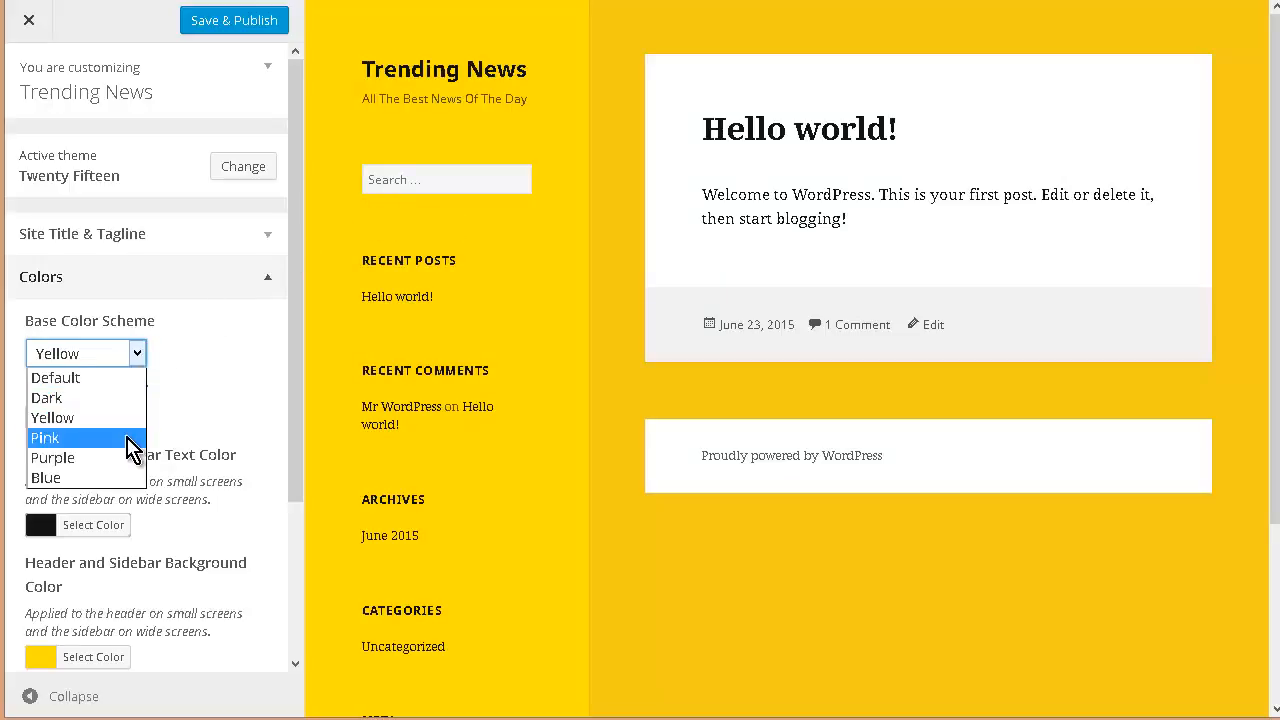
click(129, 440)
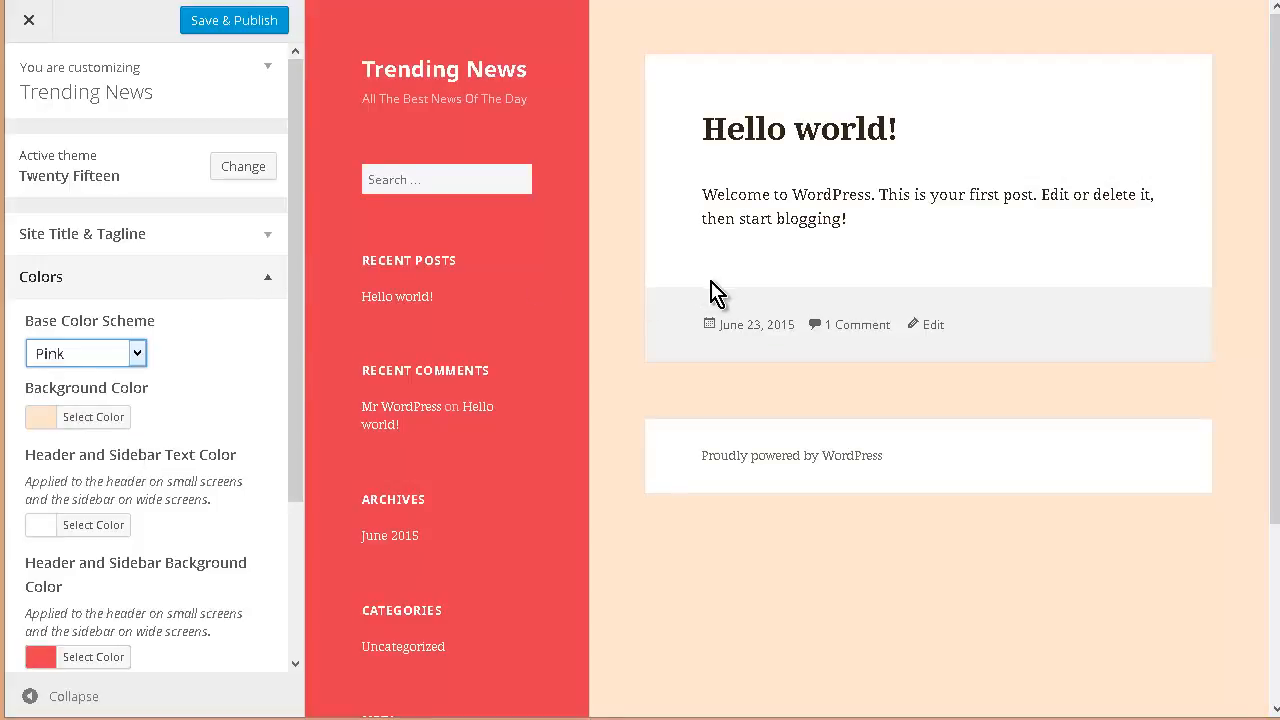
click(252, 391)
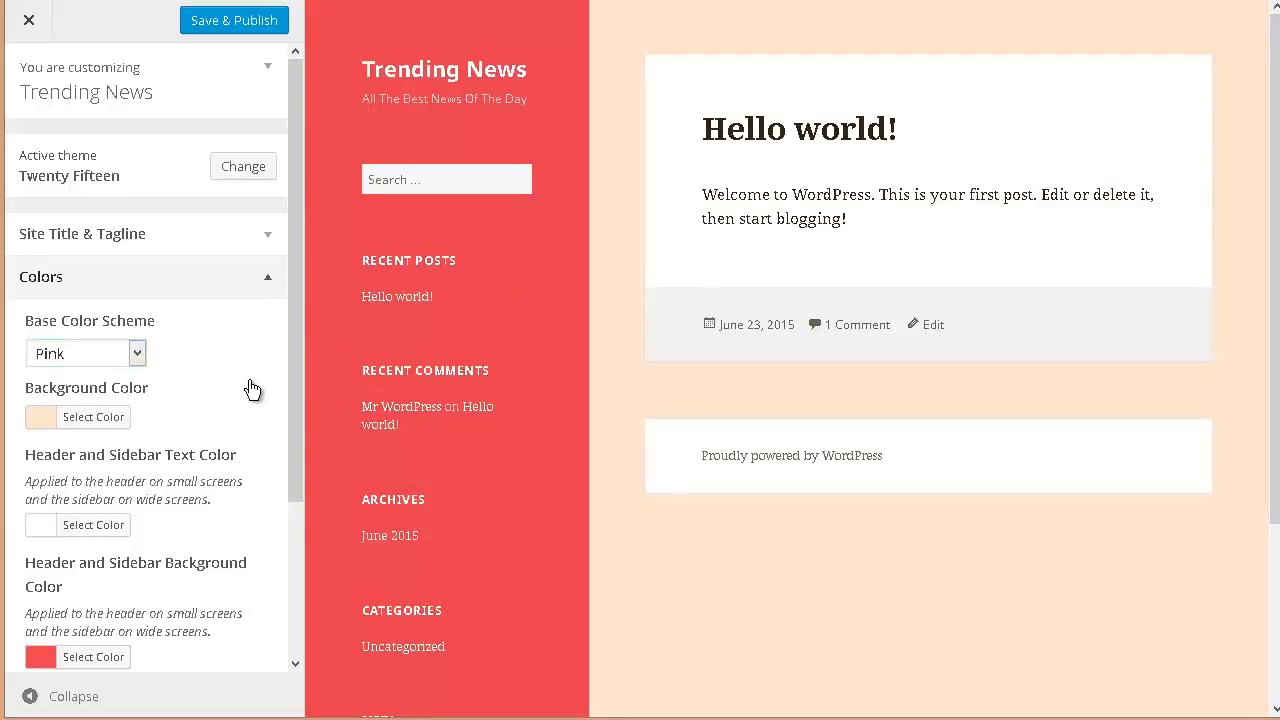
- Look over the remaining color options and the header image and background image settings
scroll(252, 391, down, 3)
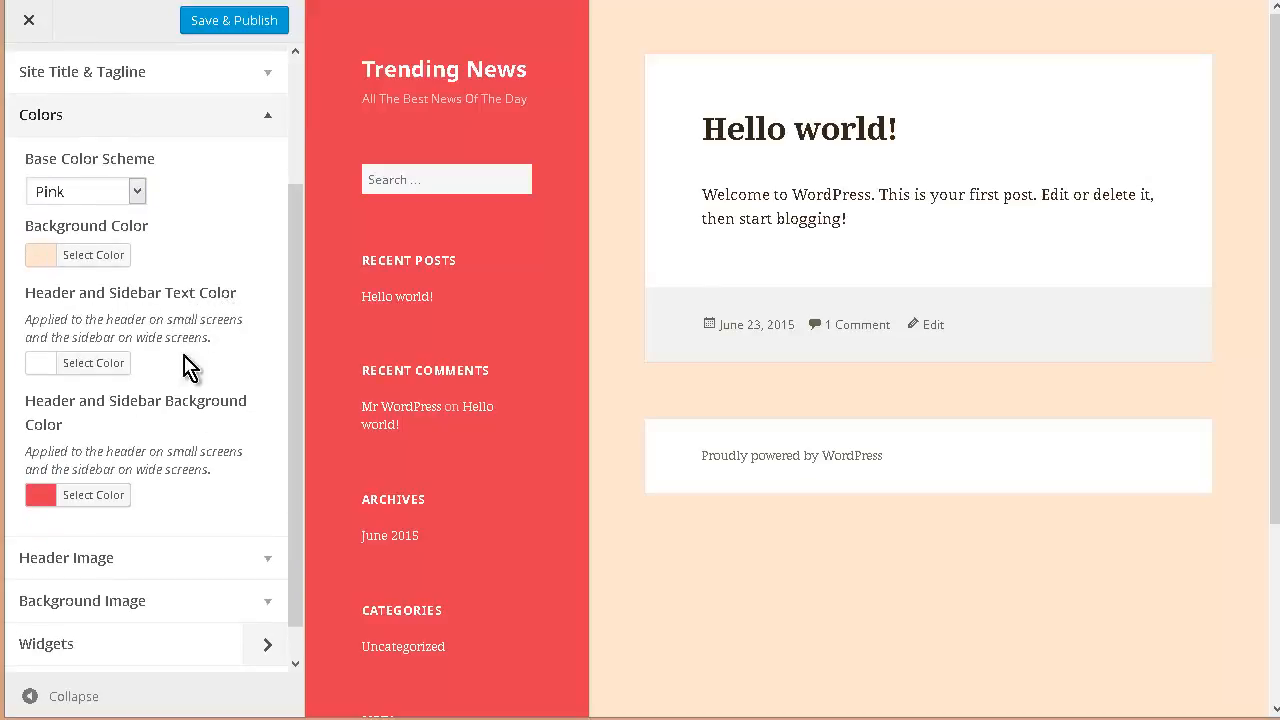
scroll(208, 364, down, 1)
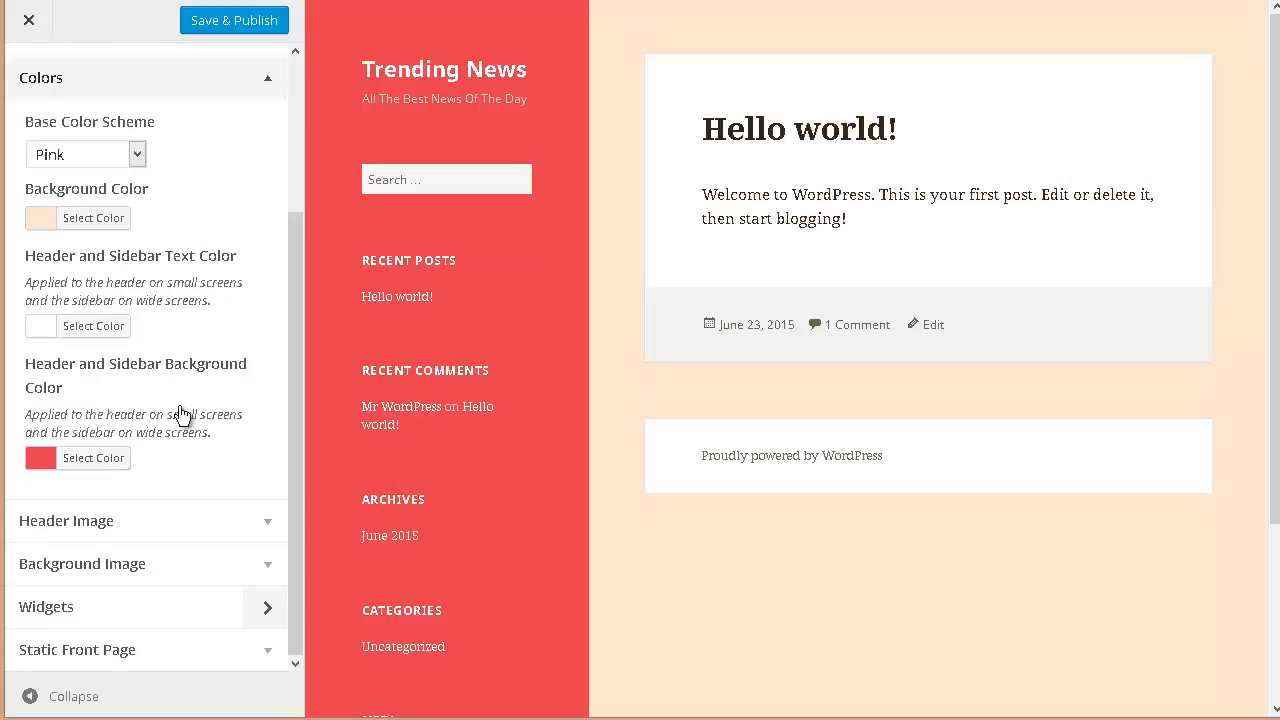
click(270, 527)
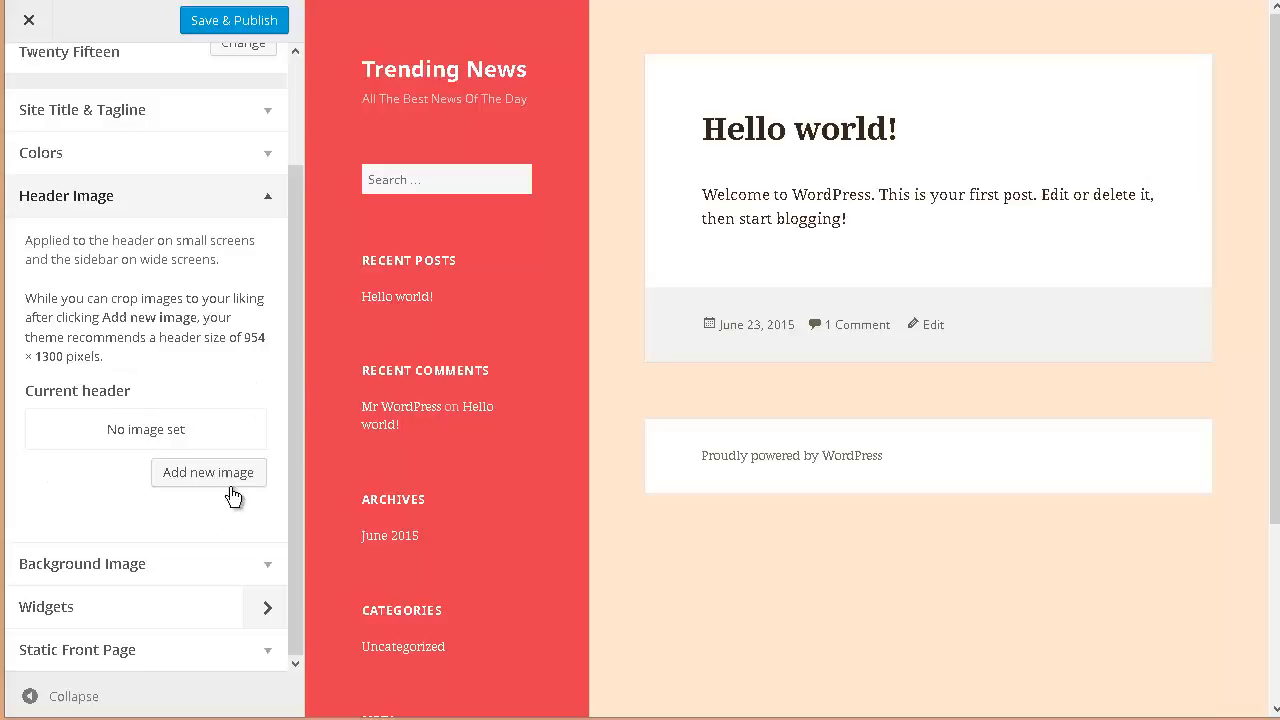
click(212, 560)
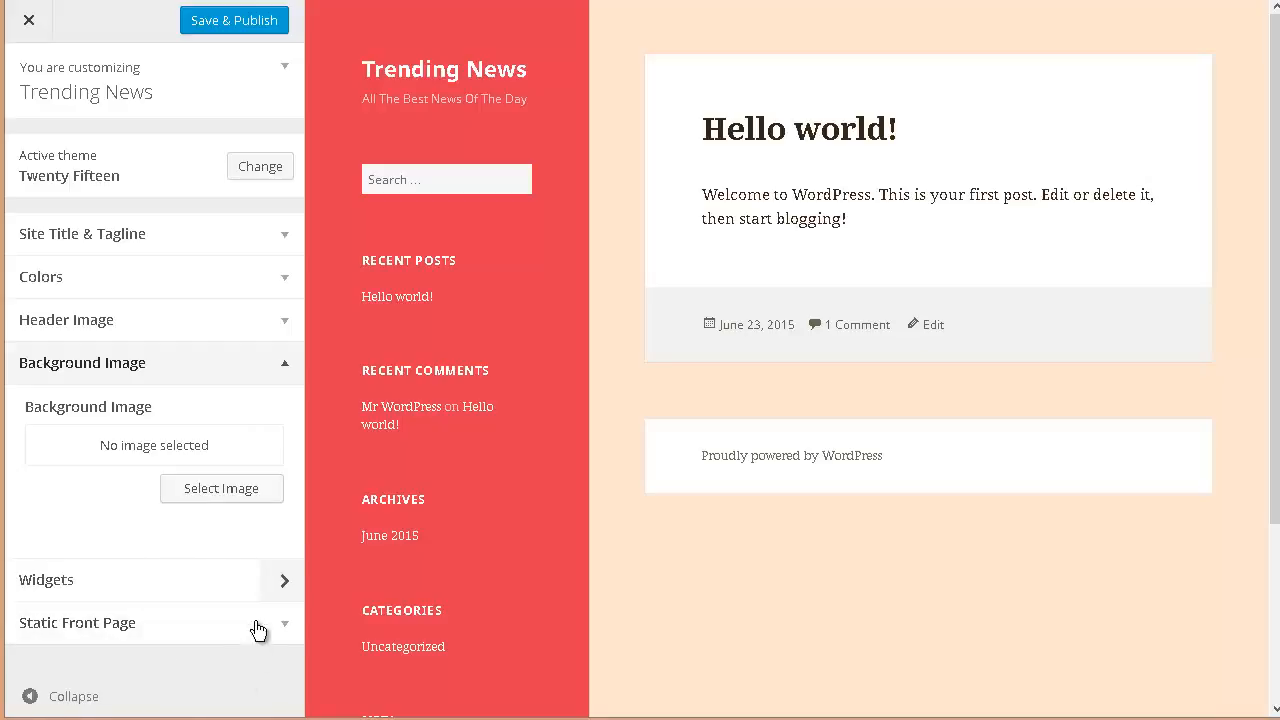
- Save and publish the theme customizations and close the customizer
click(210, 28)
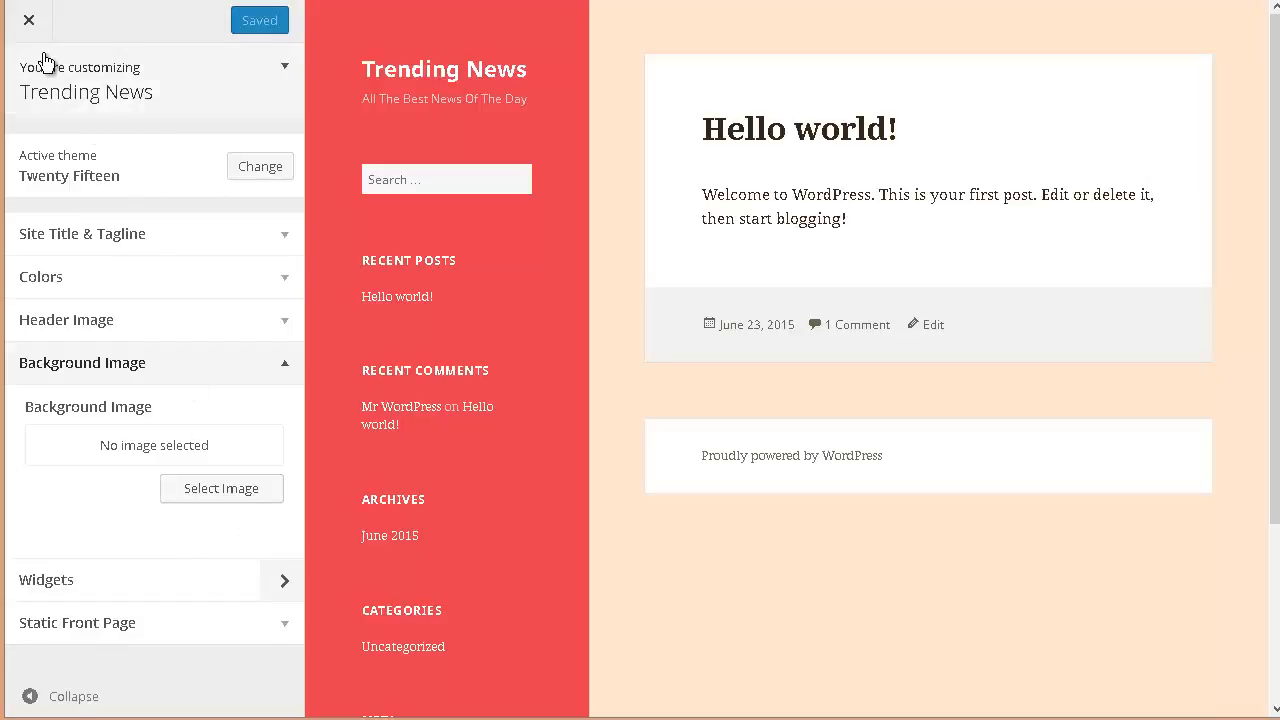
click(31, 21)
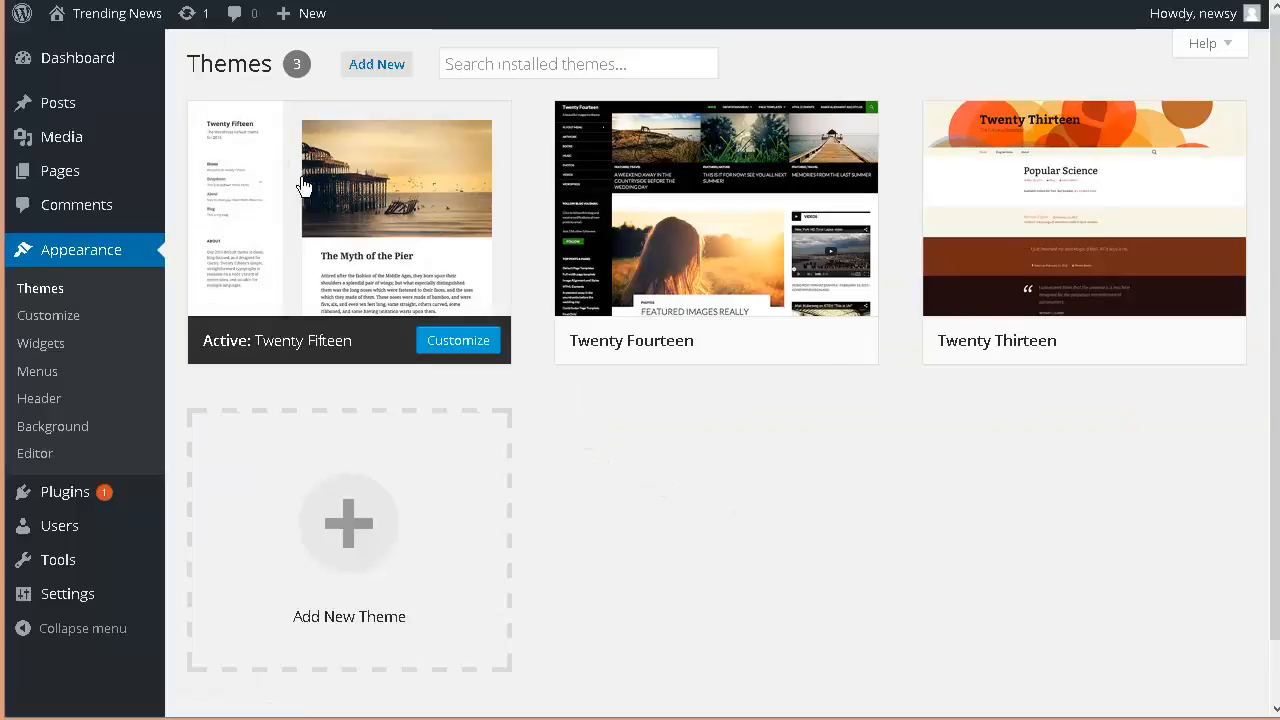
- Visit the live site and check the phone preview's sidebar menu and June 2015 archive, ending back on the full site
mouse_move(94, 20)
click(86, 53)
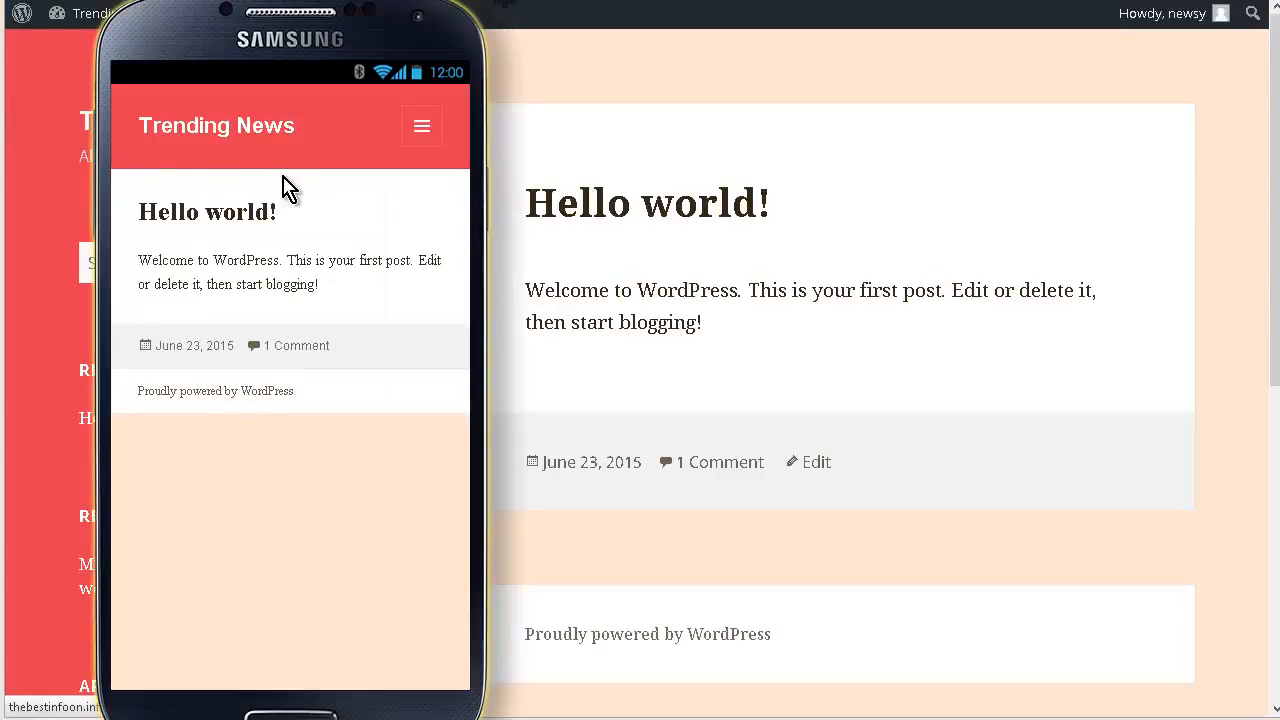
click(422, 127)
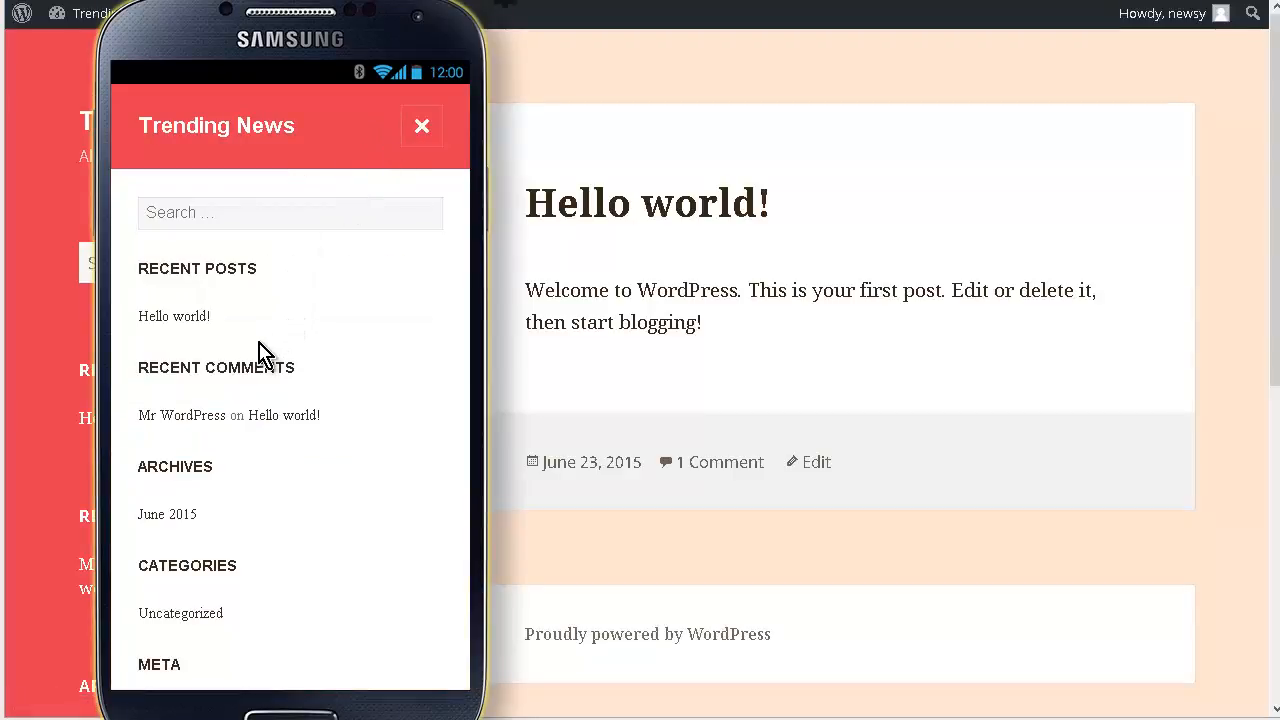
click(188, 529)
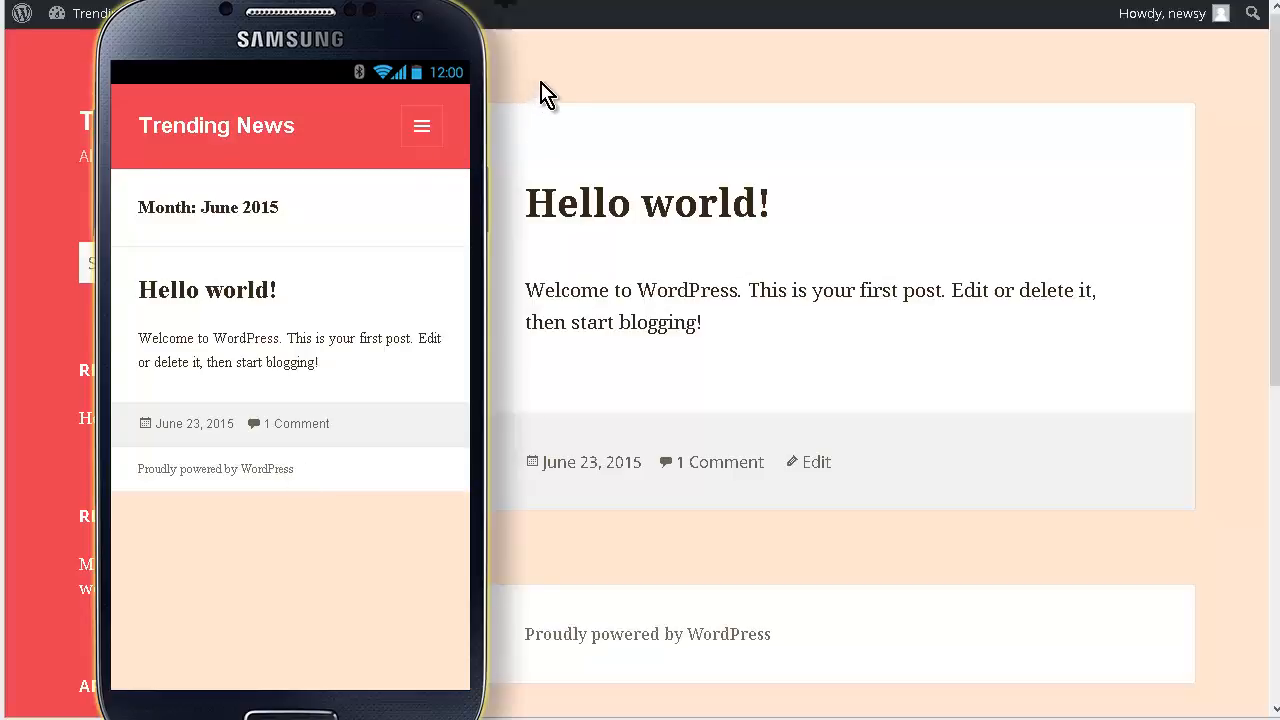
click(571, 94)
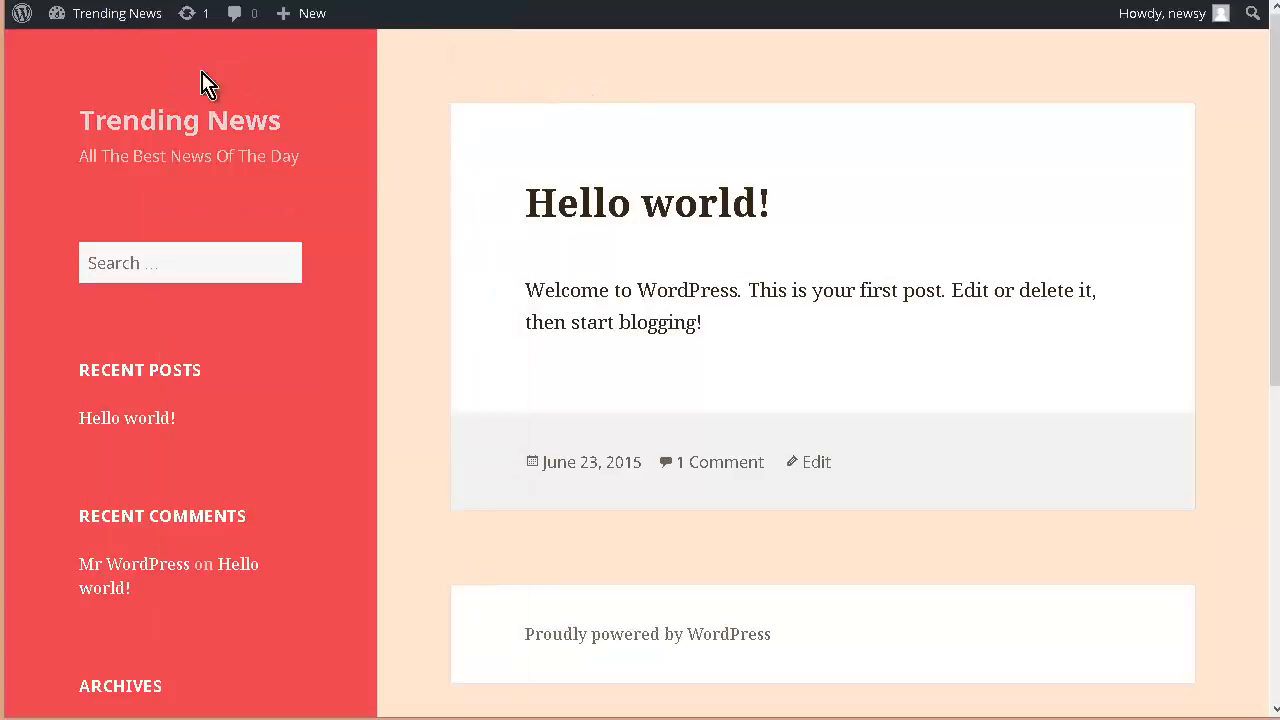
- Return to the dashboard and open the list of all posts
mouse_move(86, 20)
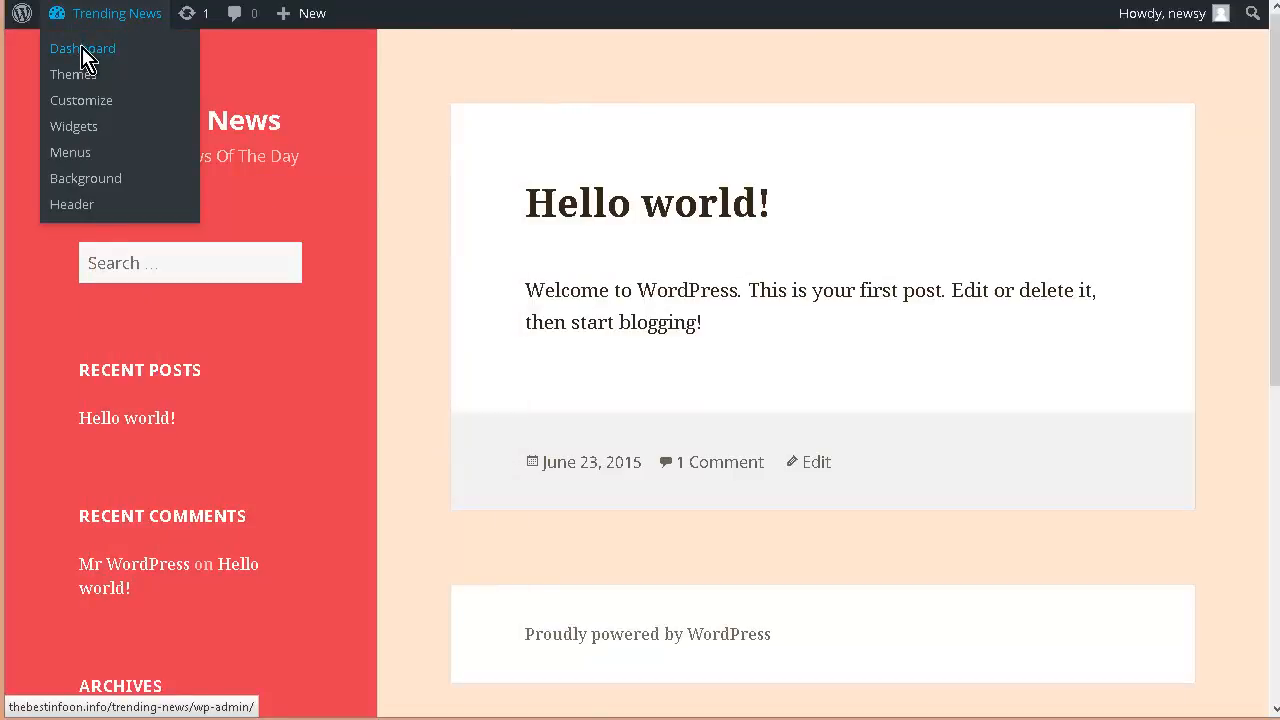
click(83, 50)
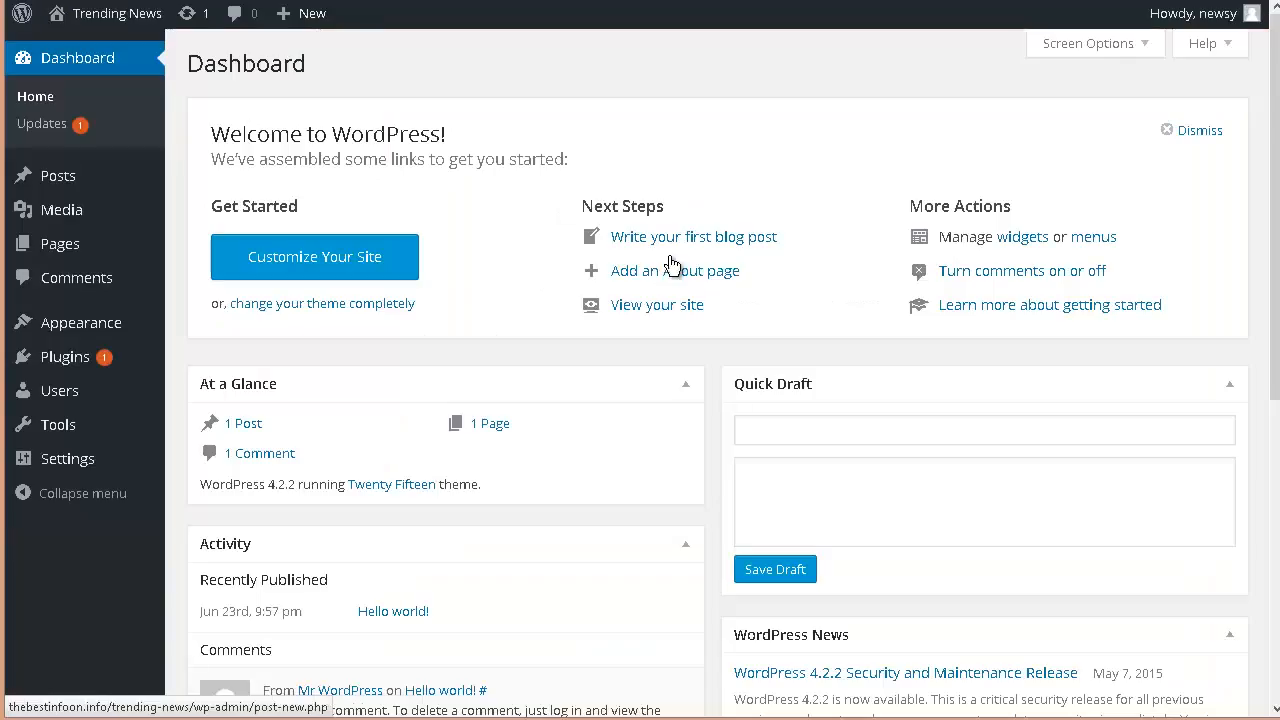
mouse_move(121, 219)
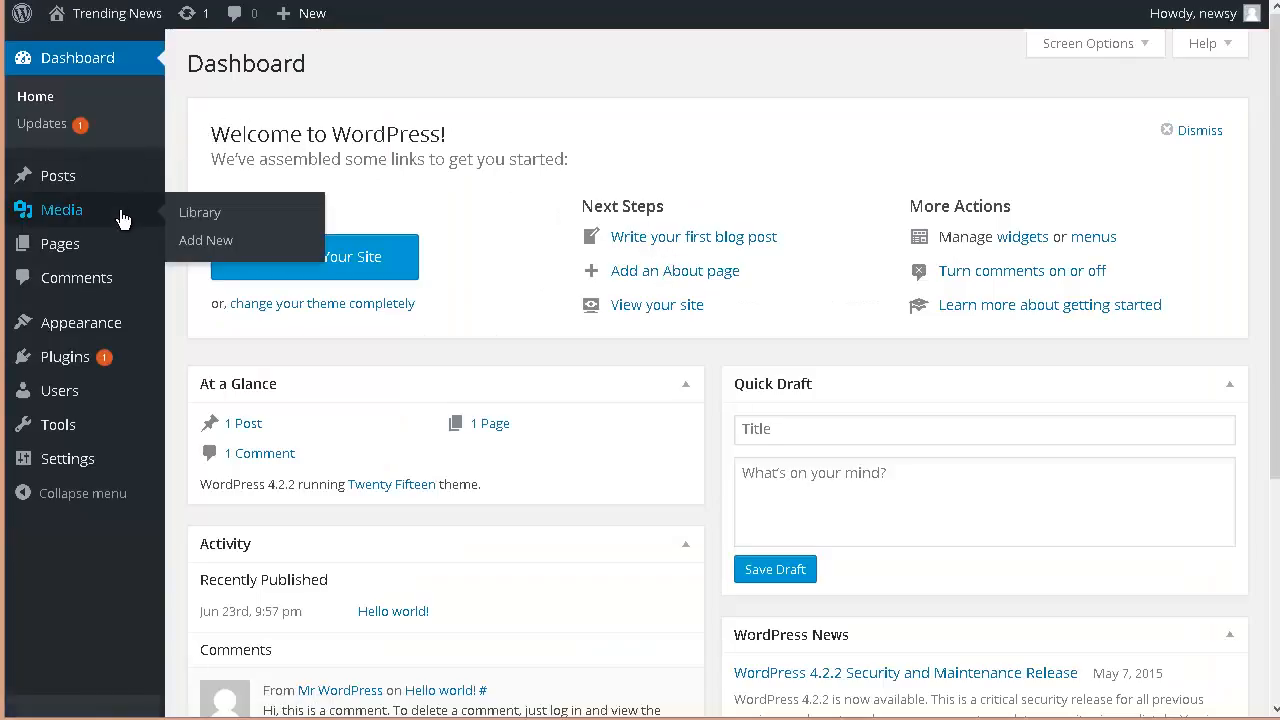
mouse_move(60, 187)
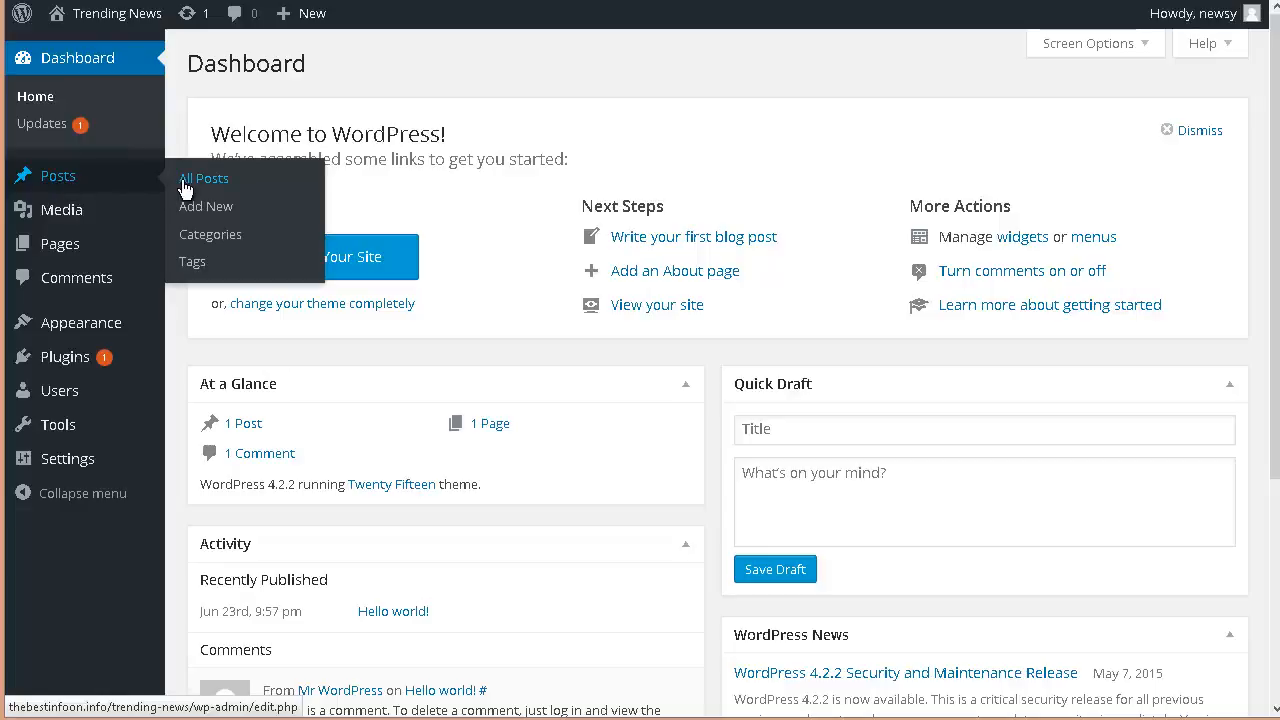
click(217, 180)
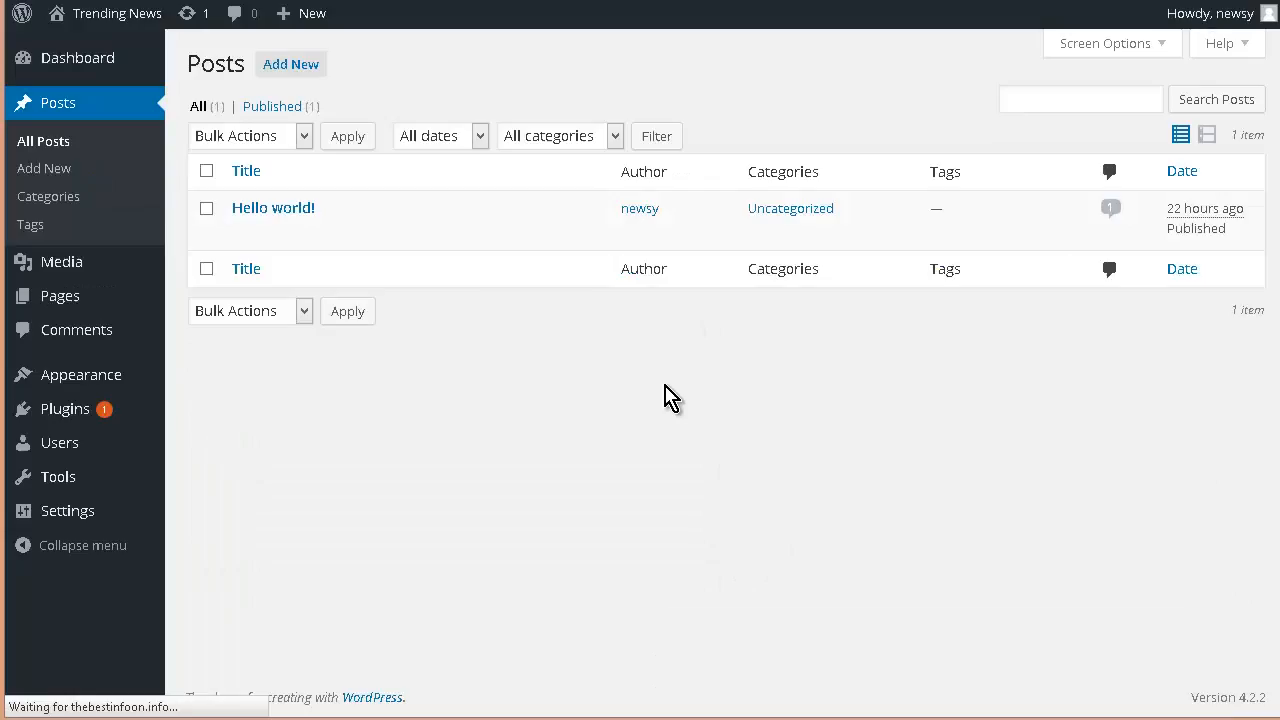
- Move the "Hello world!" post and the Sample Page to the trash
mouse_move(260, 235)
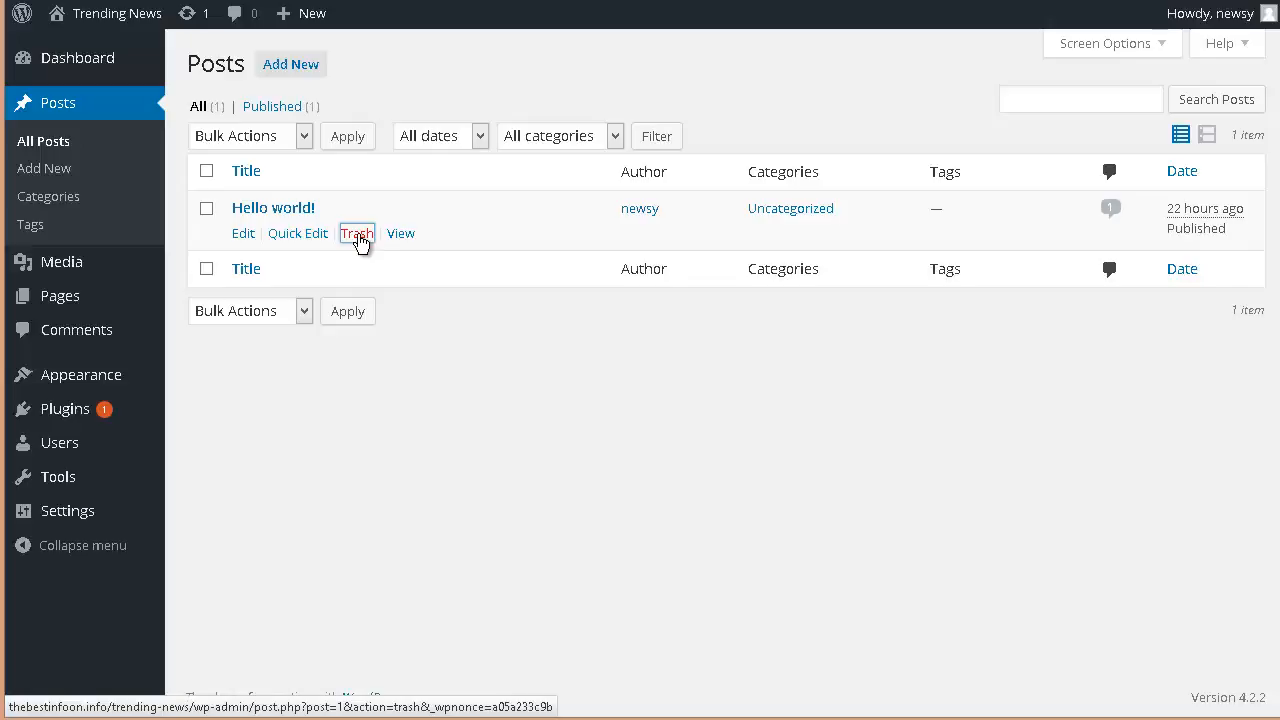
click(358, 235)
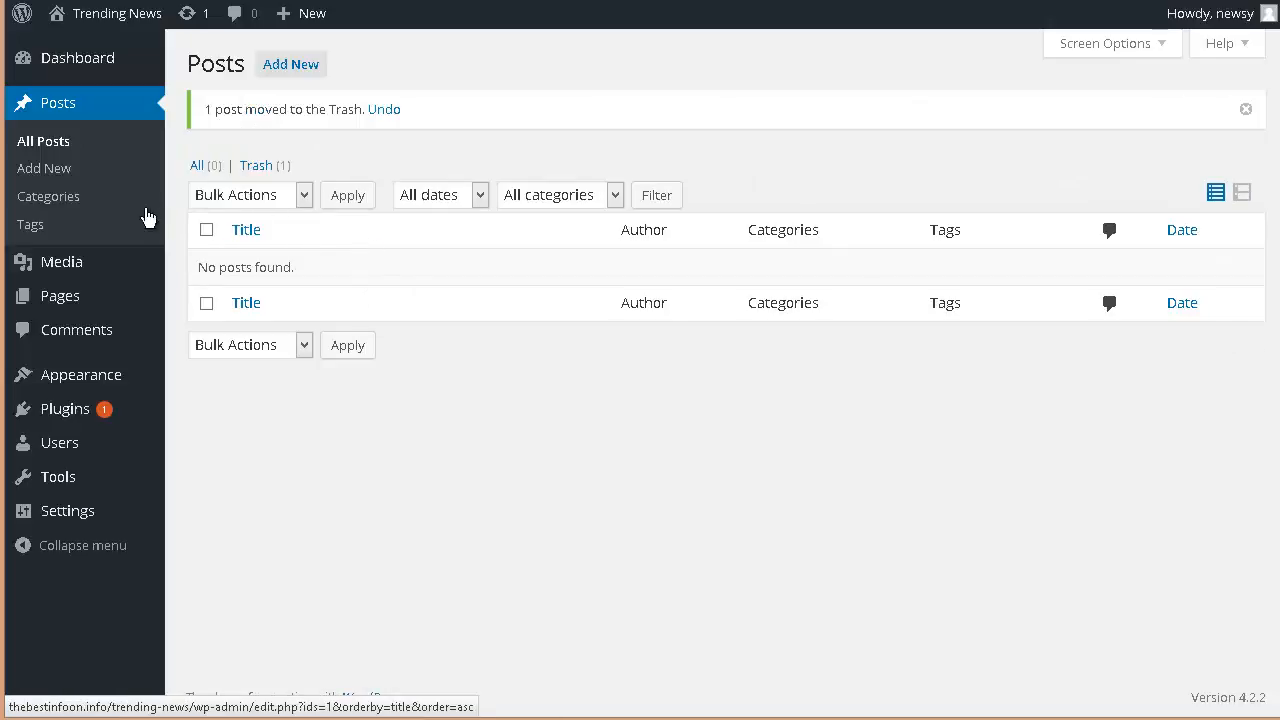
mouse_move(40, 298)
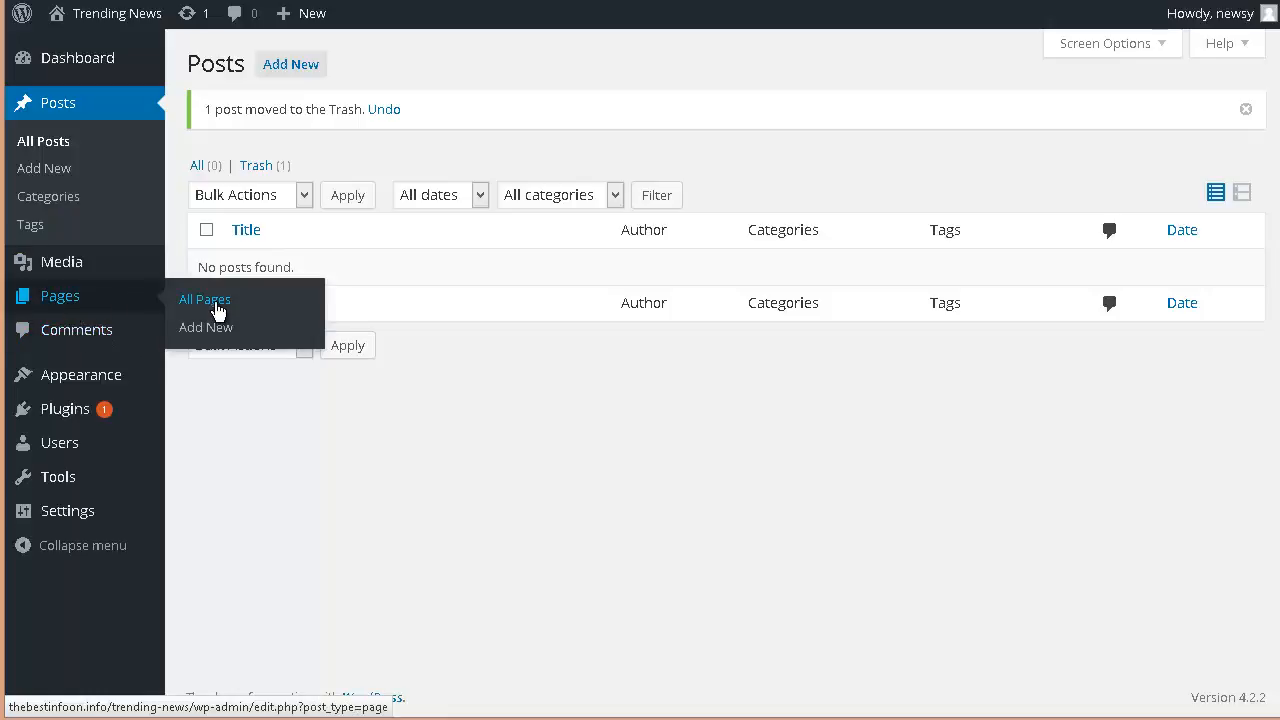
click(217, 311)
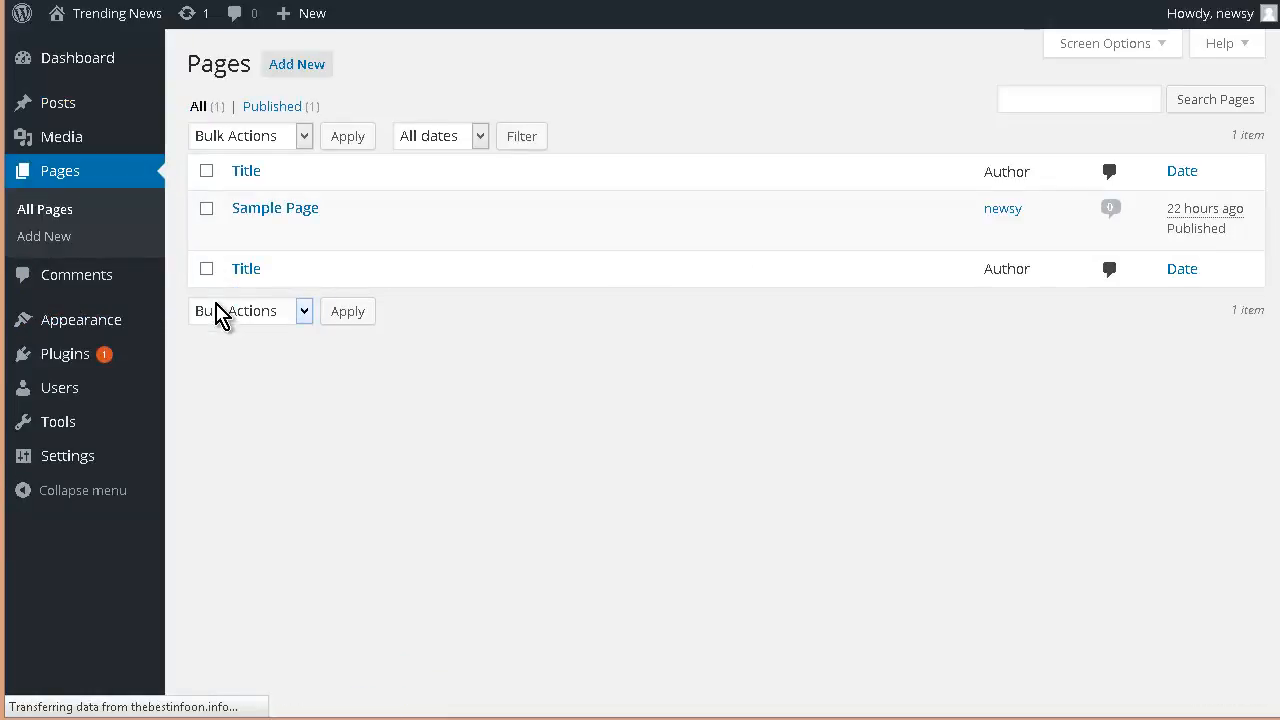
click(357, 235)
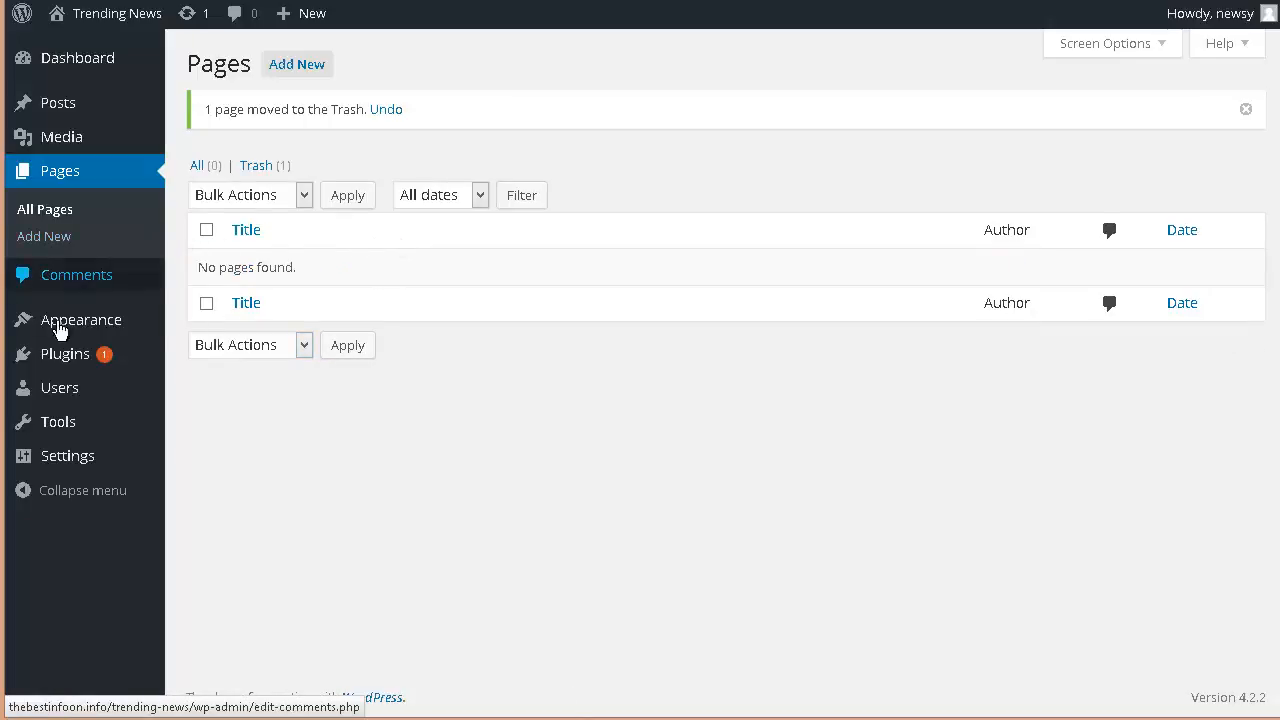
- Open the list of installed plugins and update Akismet to version 3.1.2
mouse_move(54, 358)
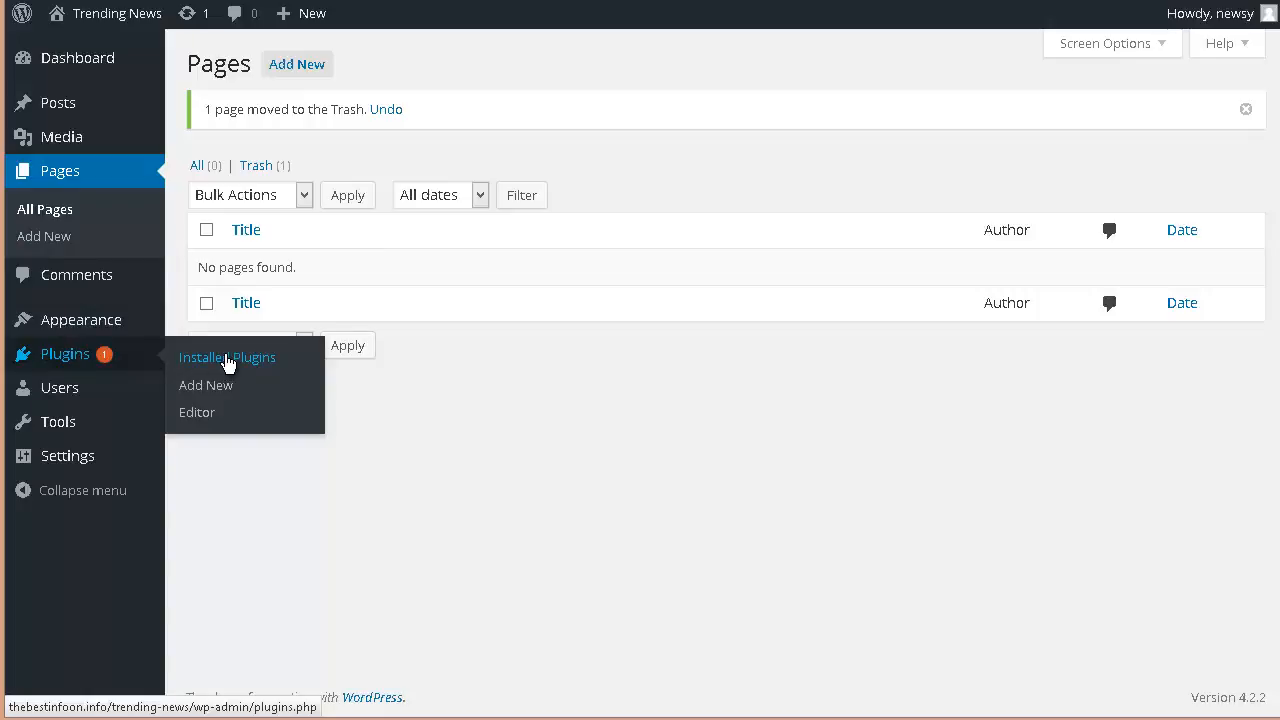
click(258, 360)
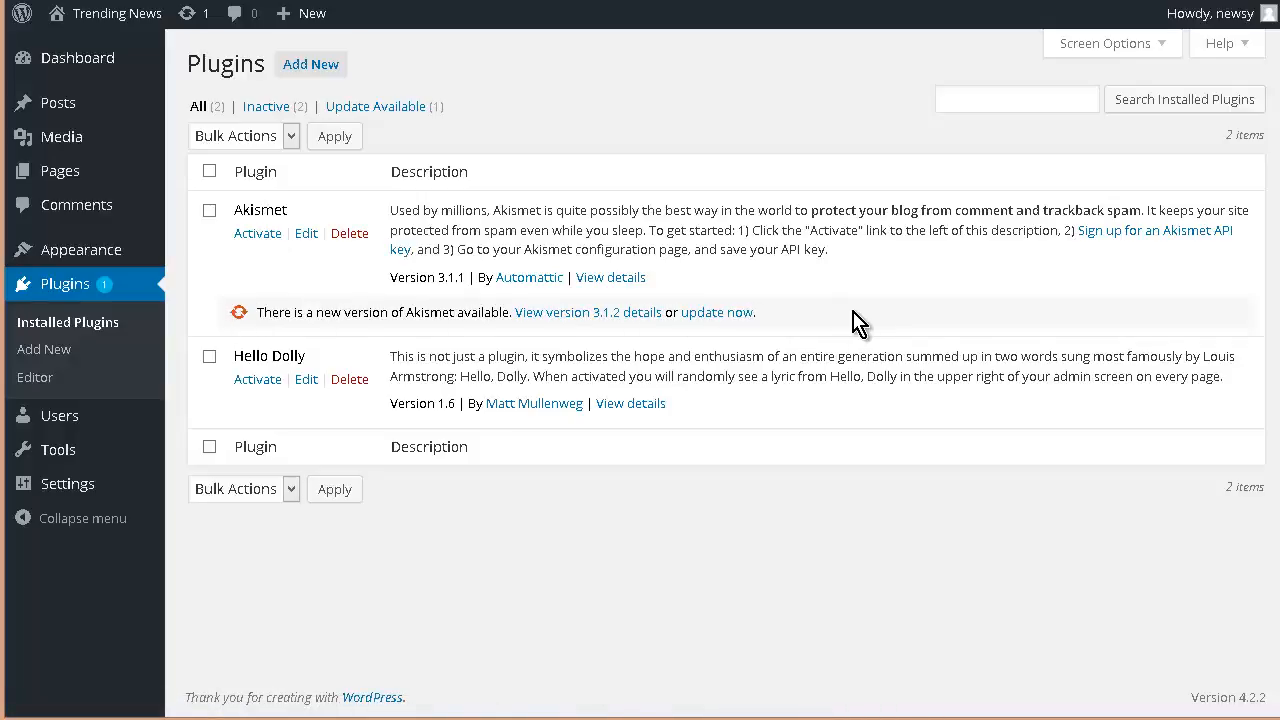
click(714, 316)
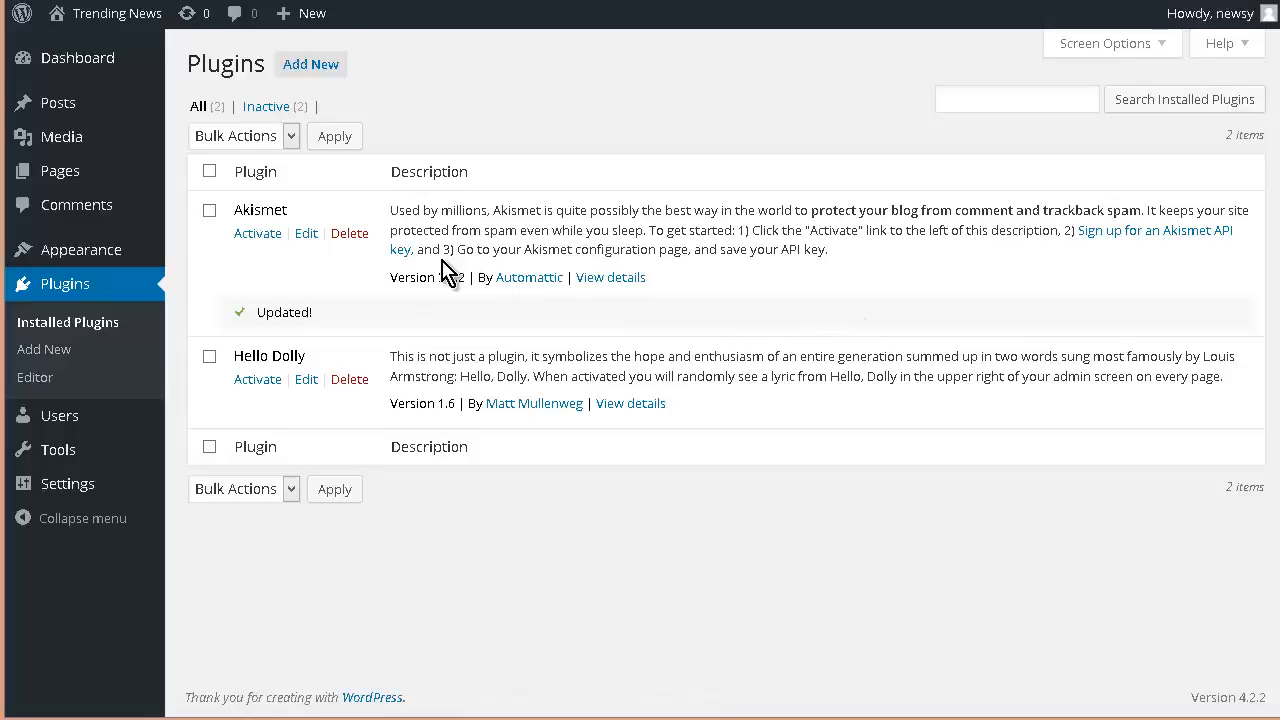
- Activate Akismet and request an API key, approving the login with the existing WordPress.com account
click(258, 234)
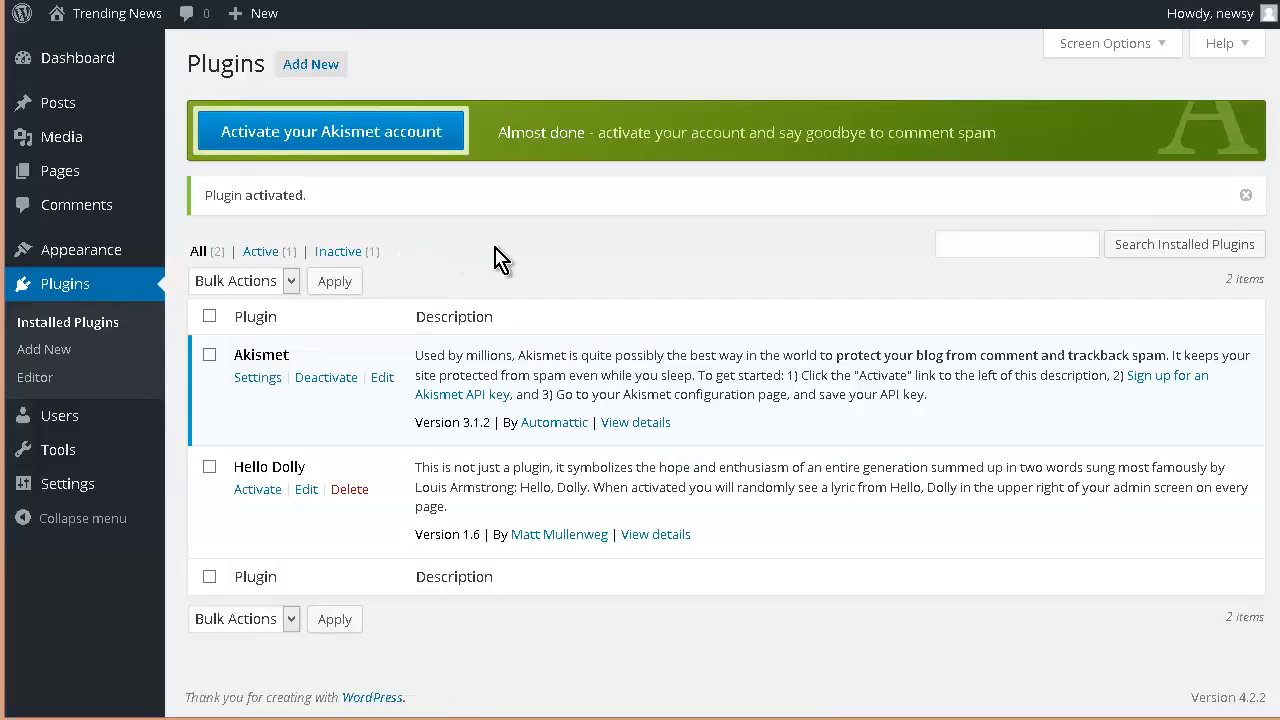
click(378, 137)
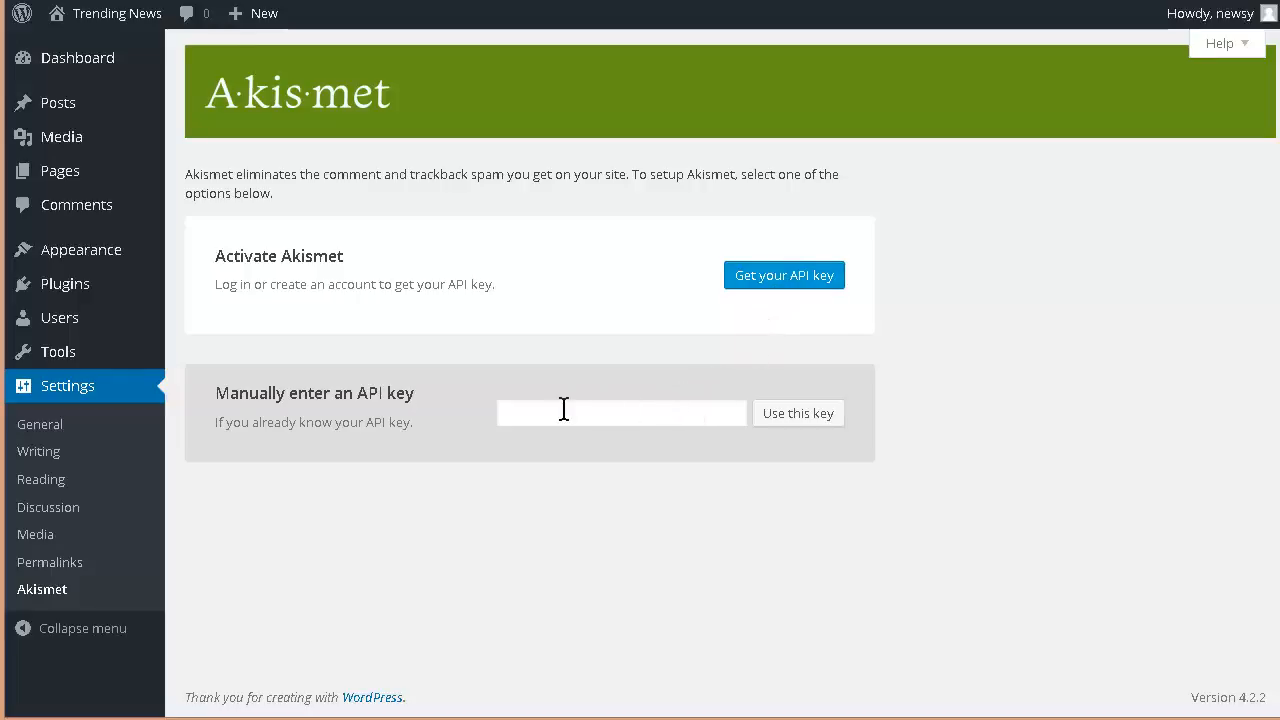
click(800, 283)
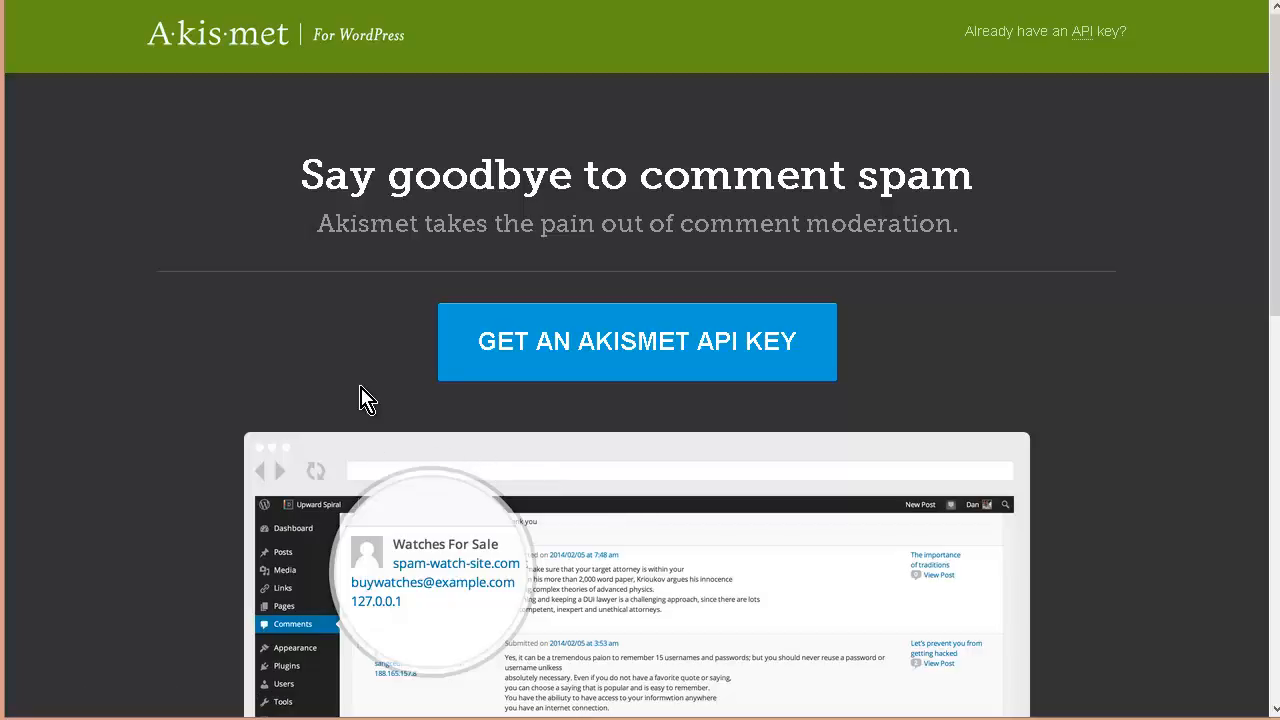
click(497, 362)
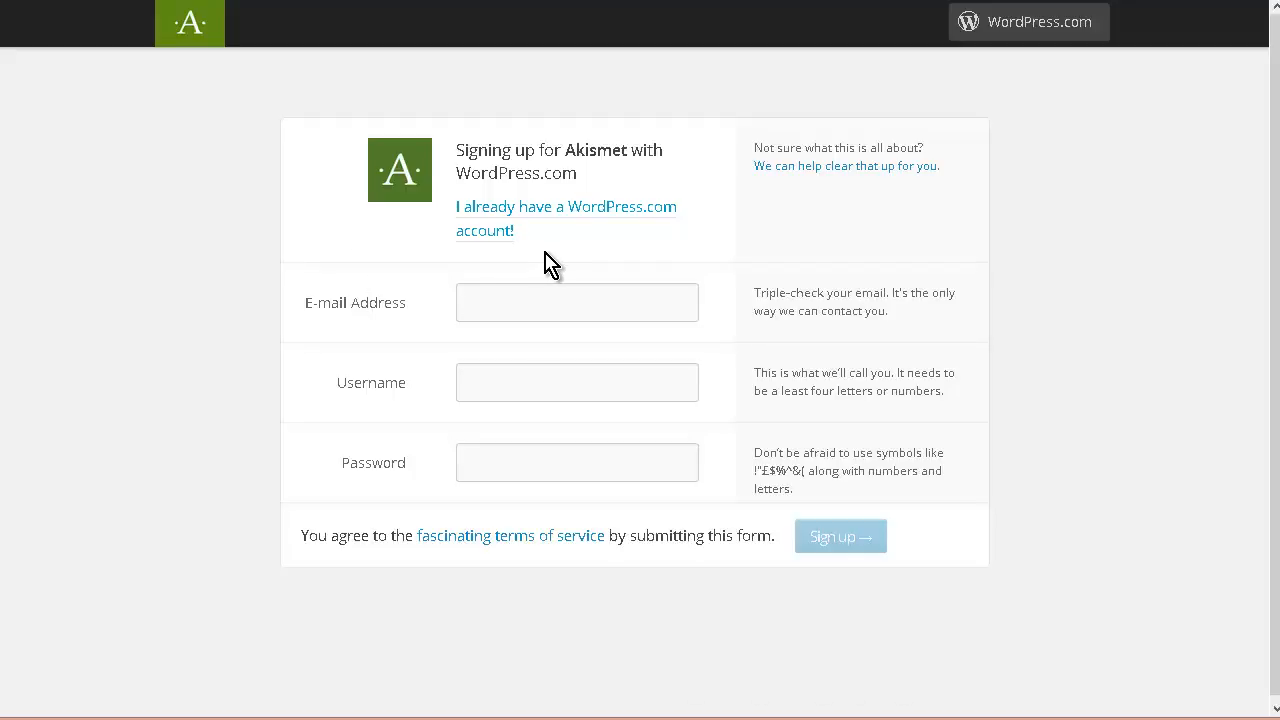
click(601, 212)
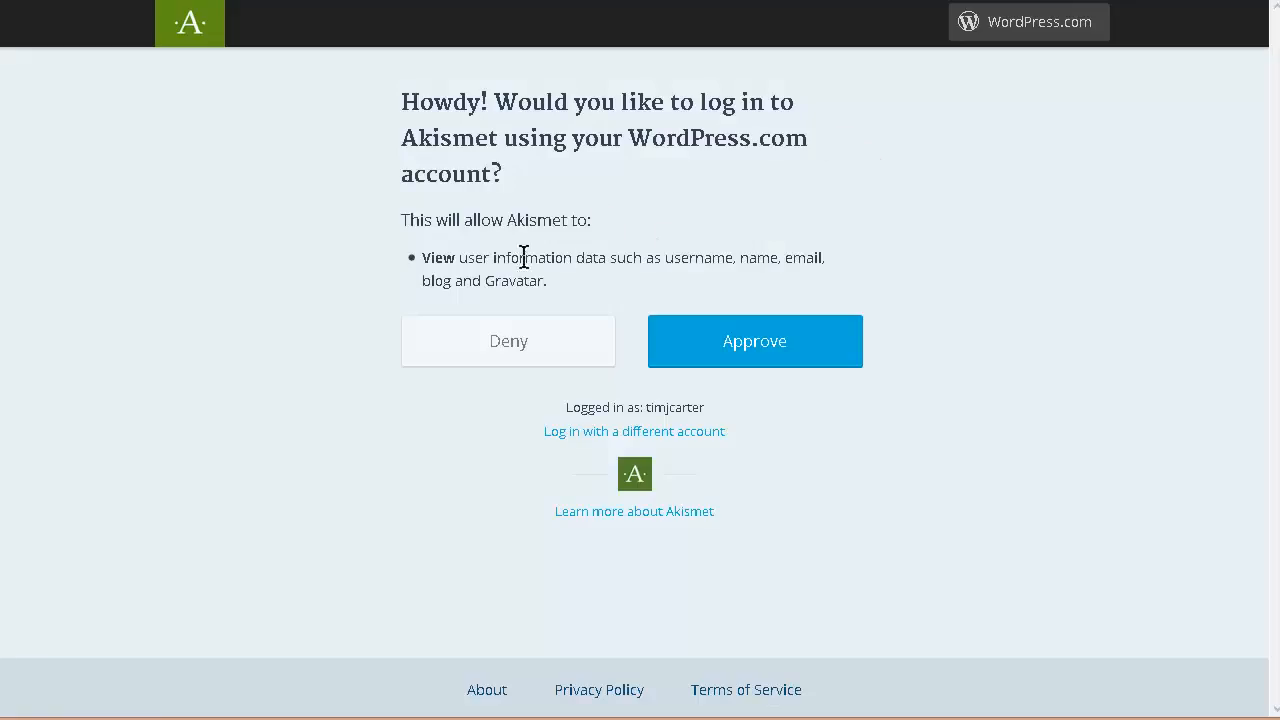
click(757, 347)
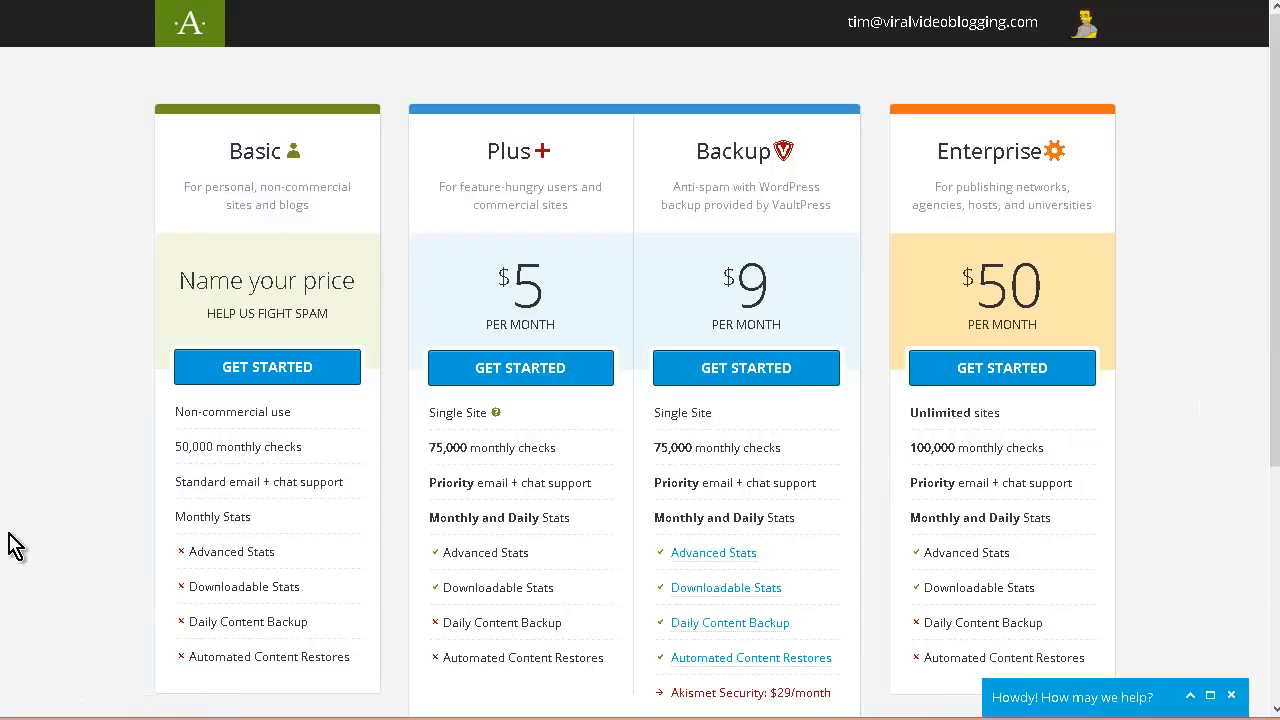
- Look over the Akismet pricing plans, return to the site's installed plugins and deactivate Akismet
scroll(560, 648, down, 2)
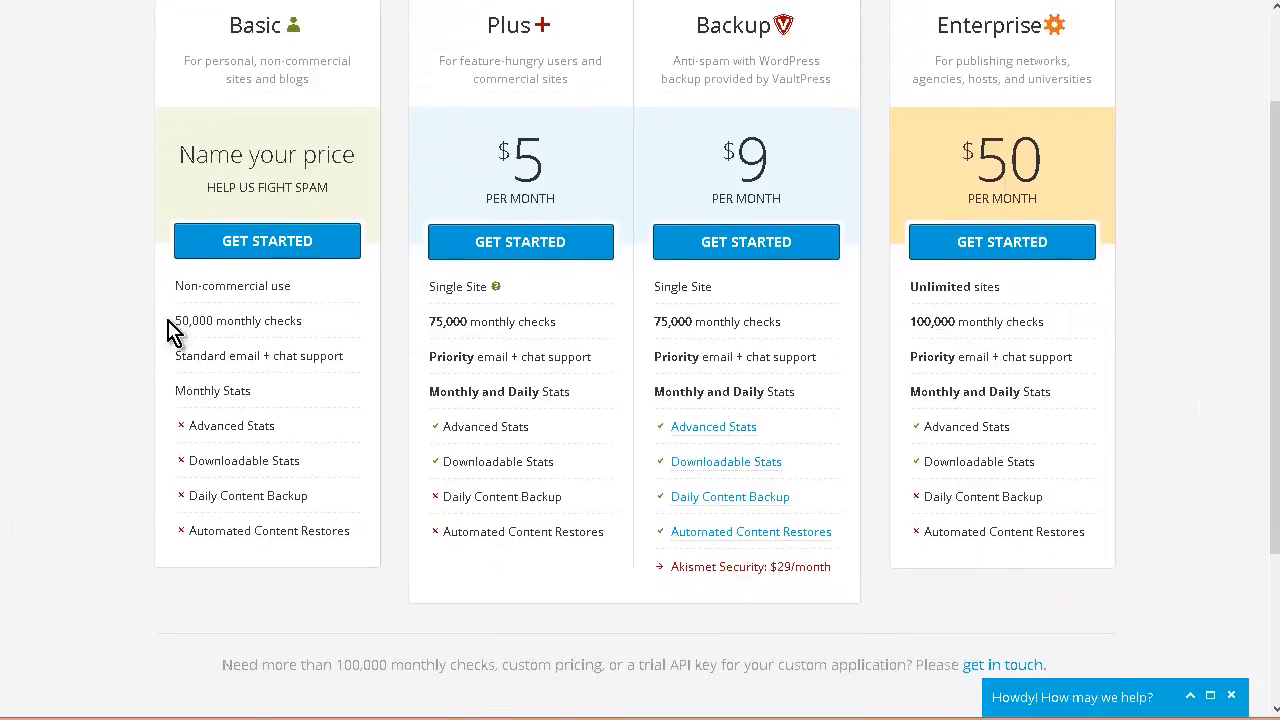
click(333, 485)
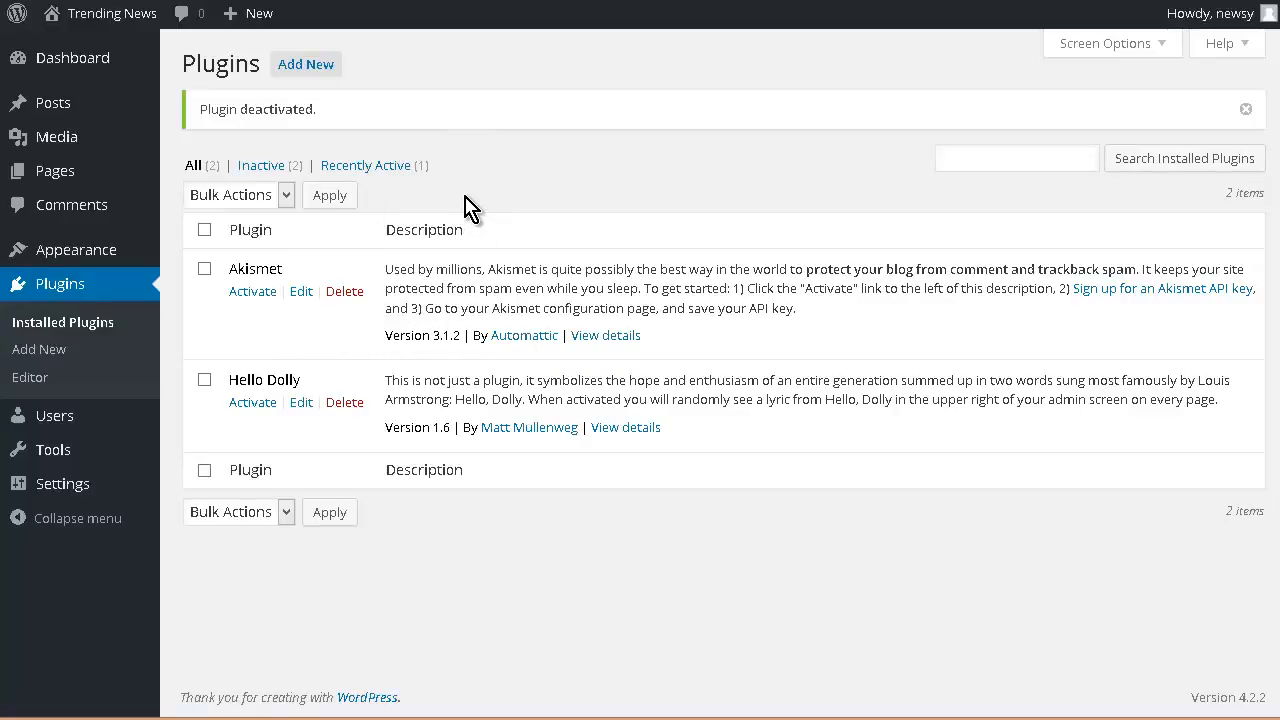
- Install and activate All in One SEO Pack from the popular plugins, and dismiss its welcome message
click(325, 68)
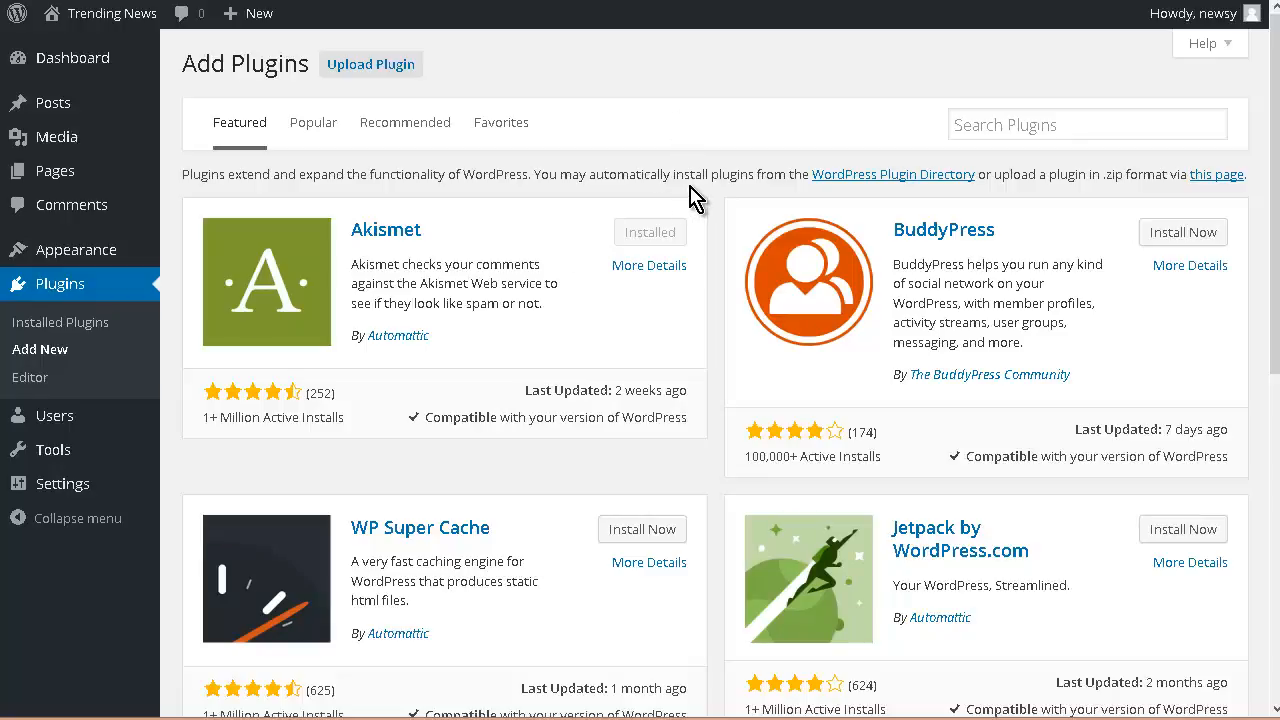
click(313, 122)
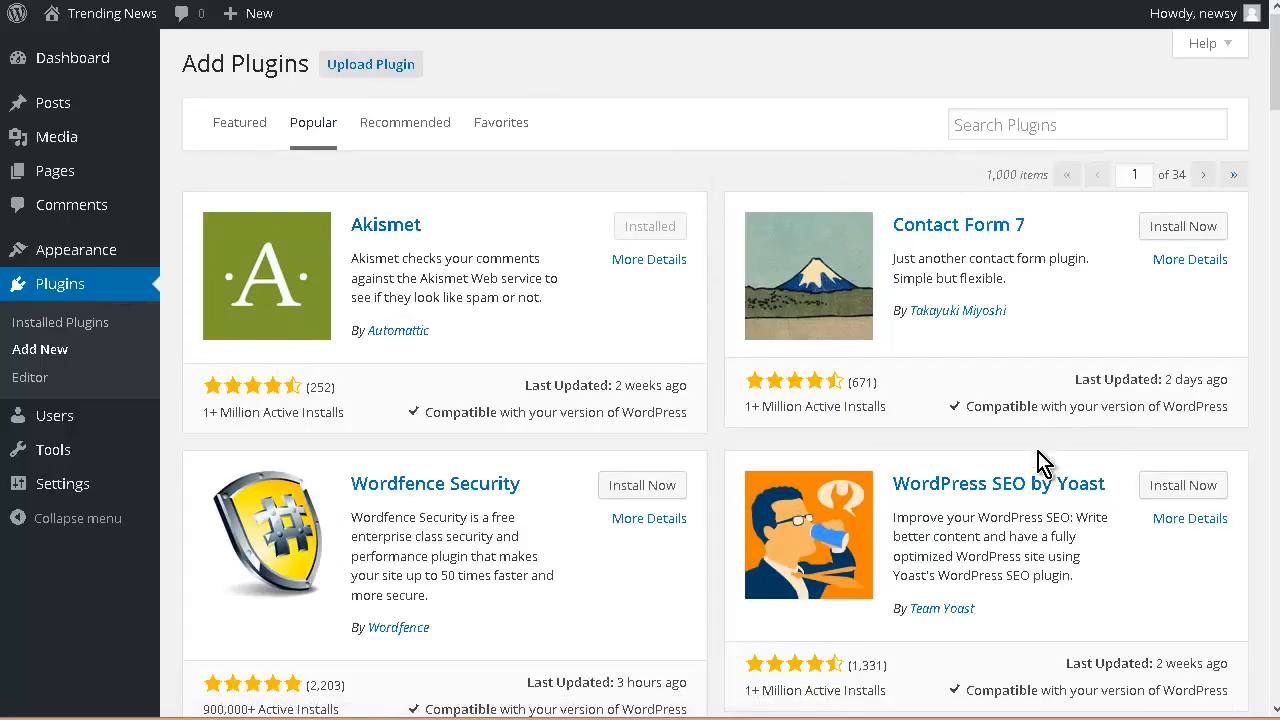
scroll(1040, 520, down, 4)
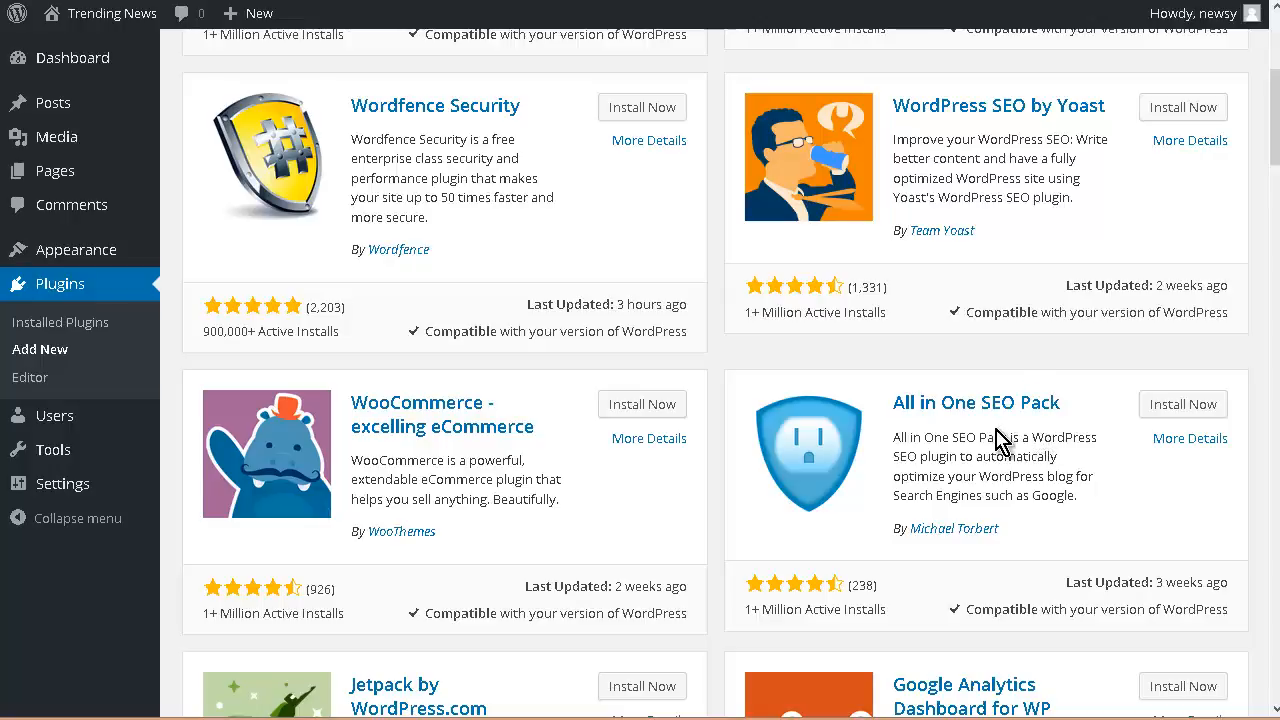
click(1160, 404)
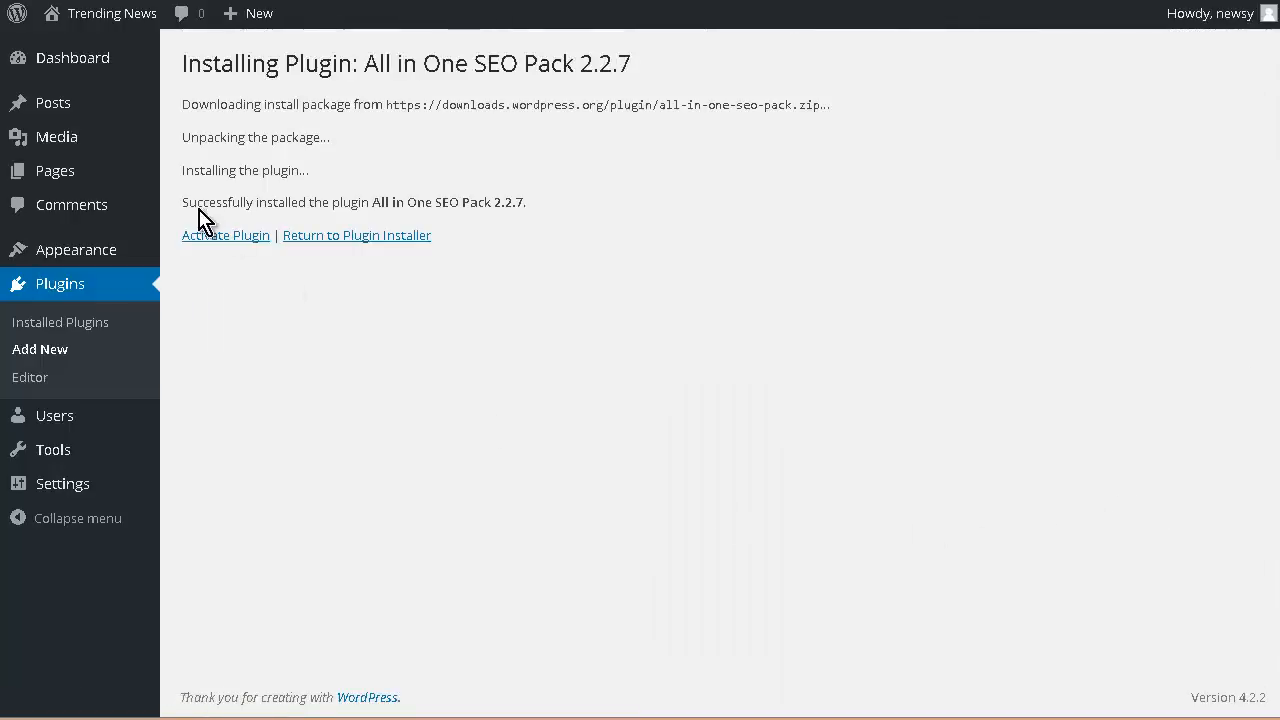
click(214, 240)
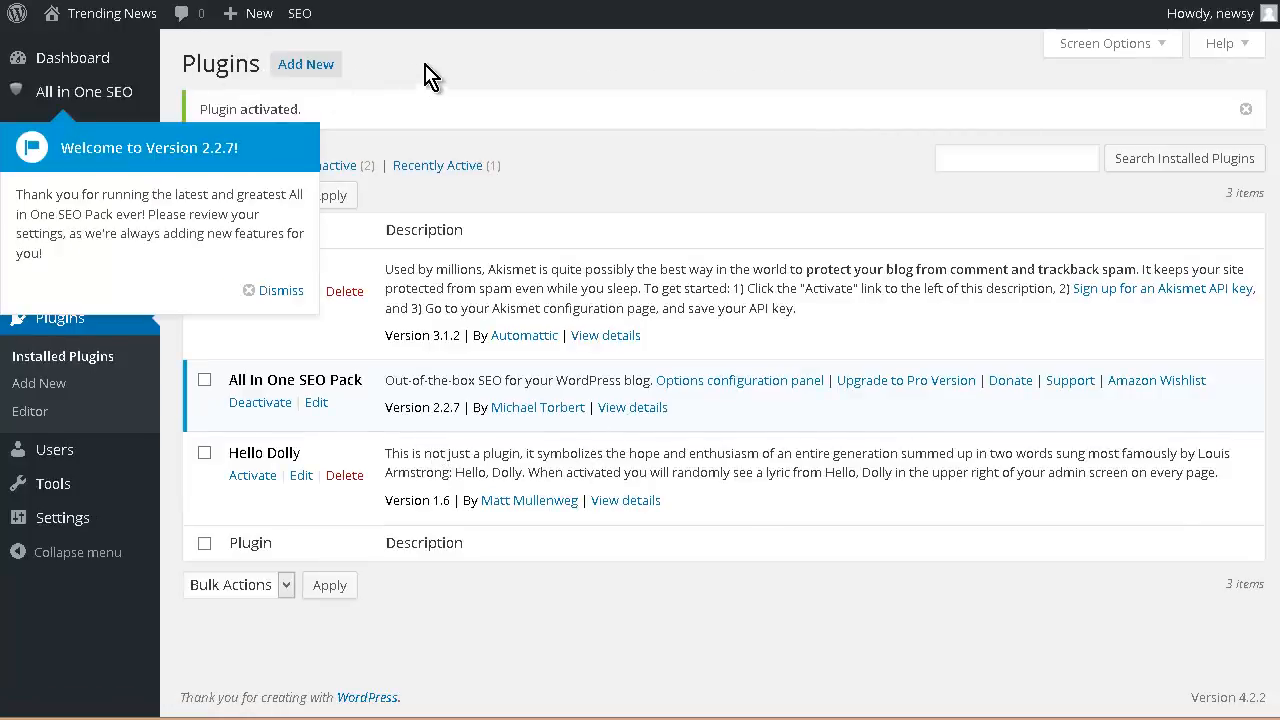
click(273, 290)
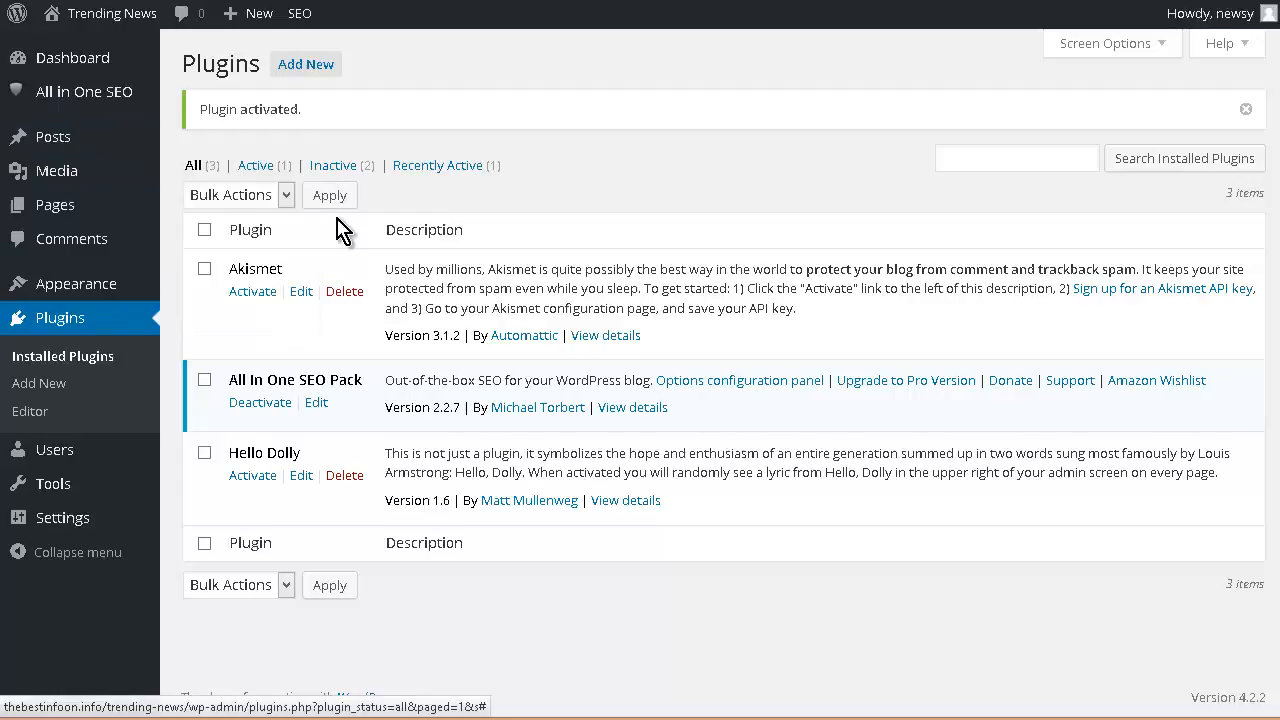
- Find Google XML Sitemaps among the popular plugins, install it and activate it
click(305, 64)
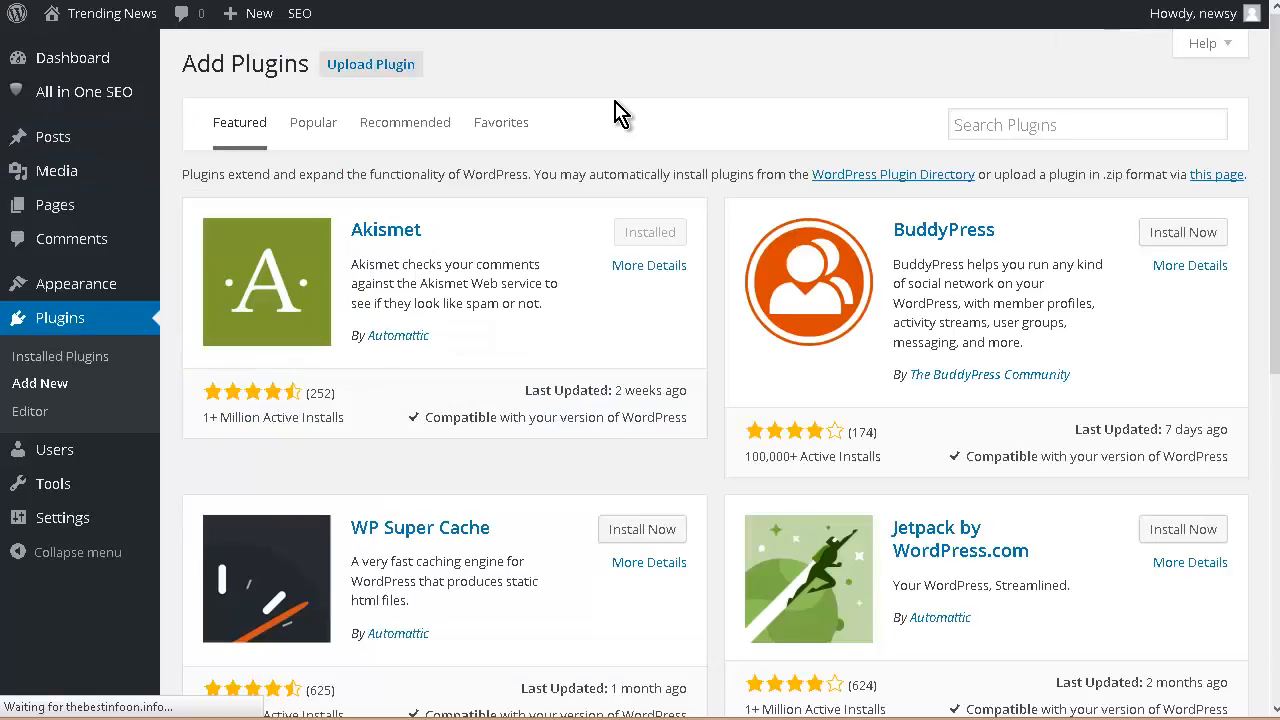
click(297, 130)
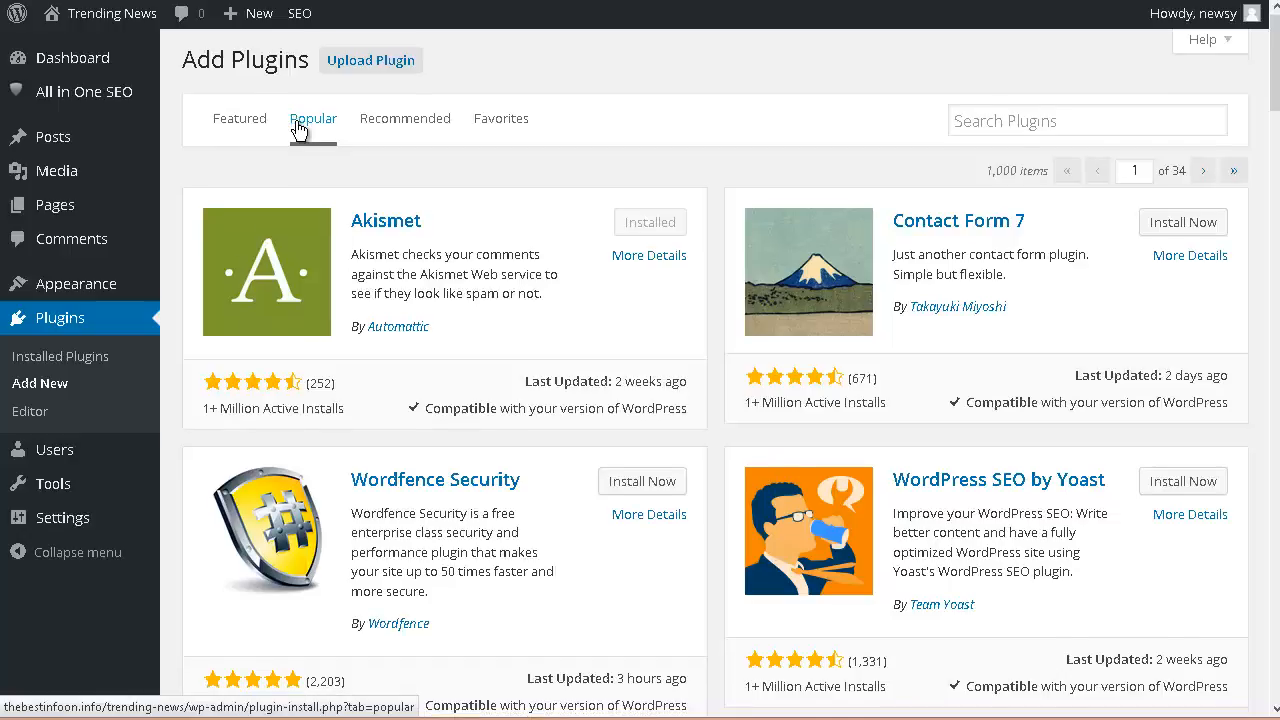
scroll(300, 131, down, 6)
scroll(297, 122, down, 10)
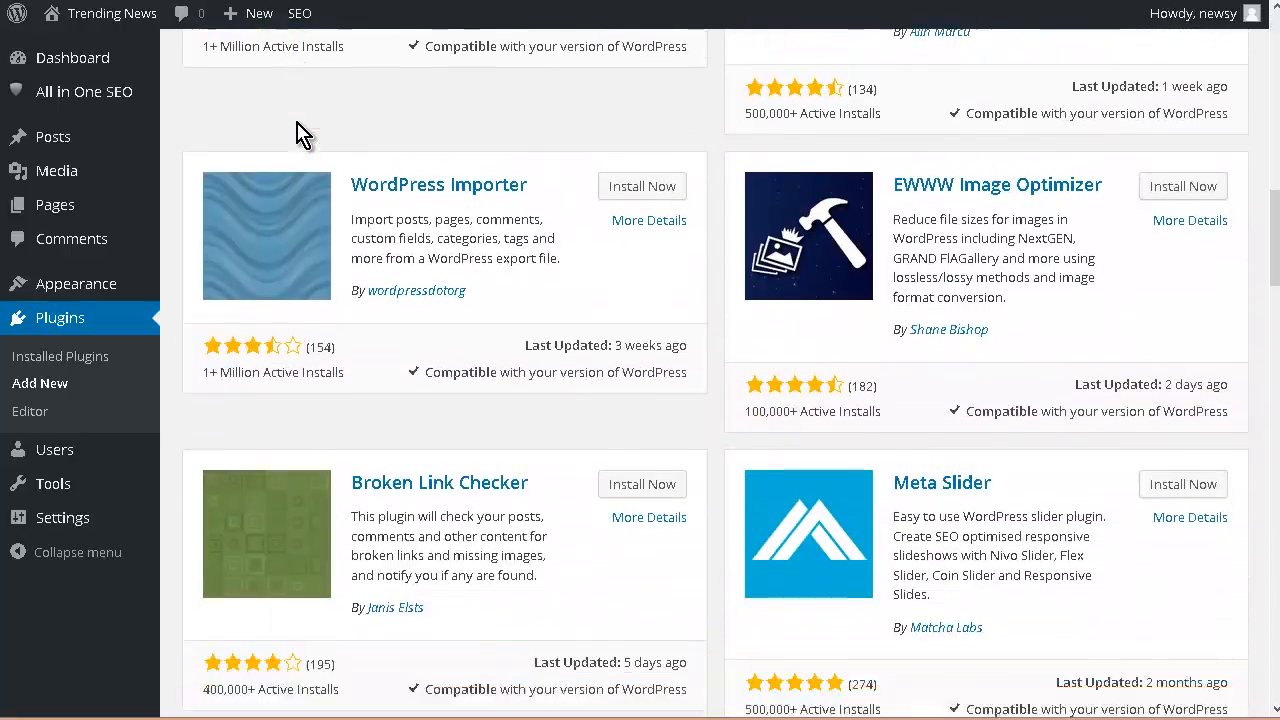
scroll(300, 133, down, 8)
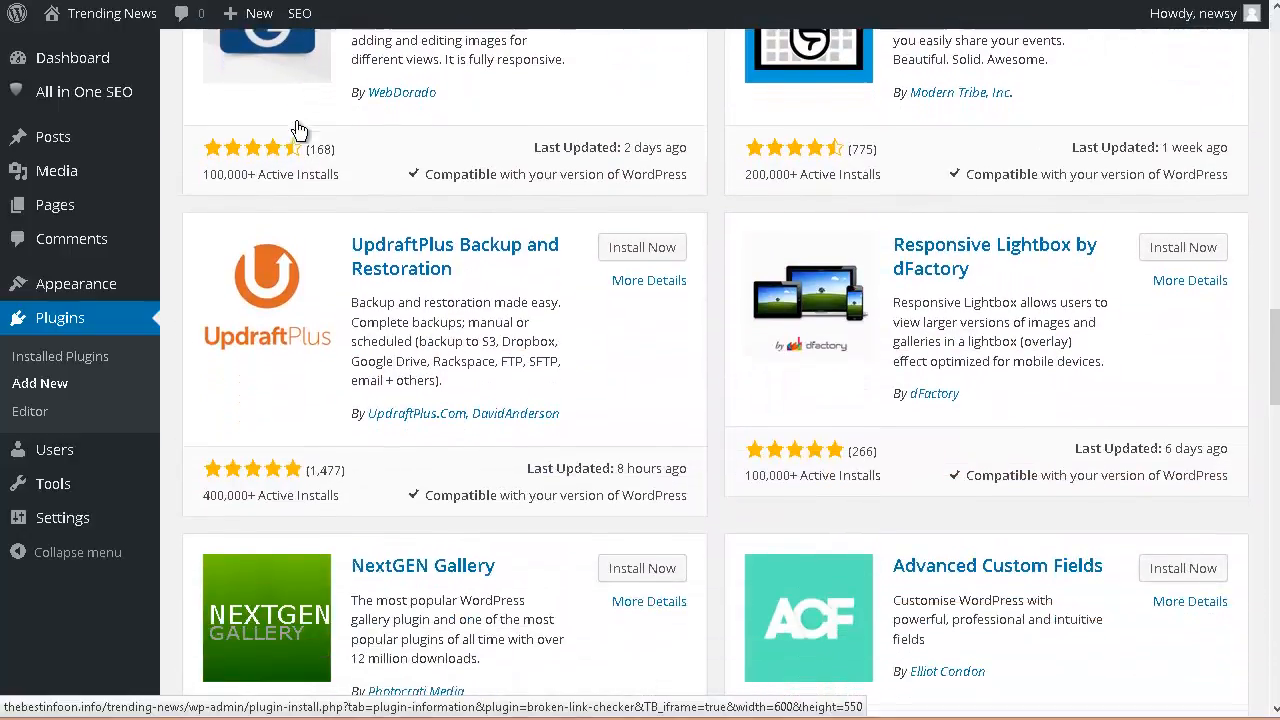
scroll(300, 135, down, 6)
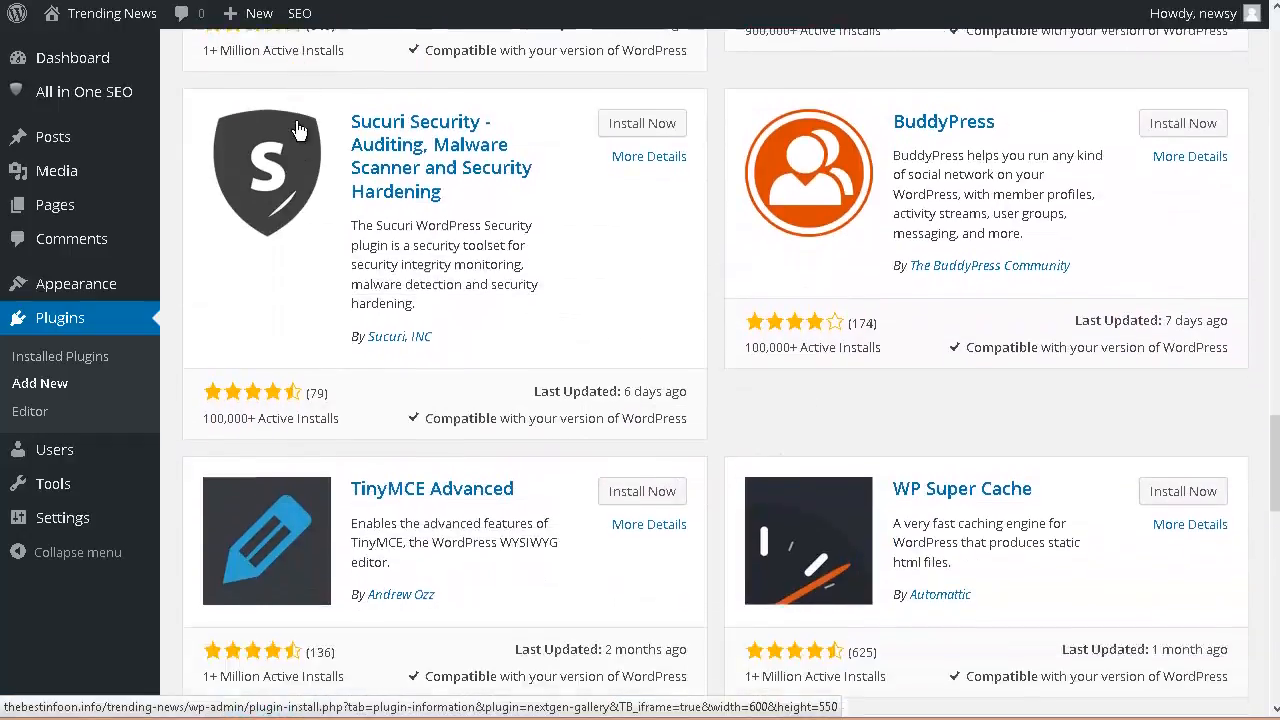
scroll(300, 133, down, 3)
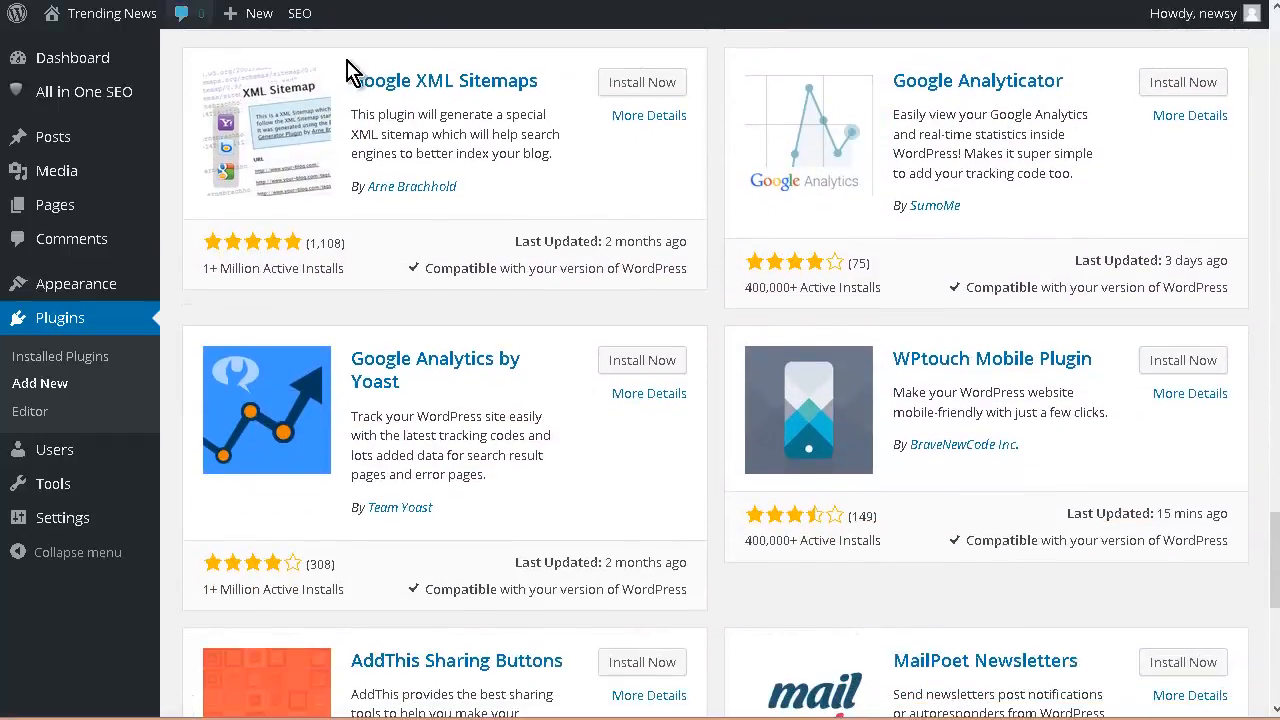
click(640, 84)
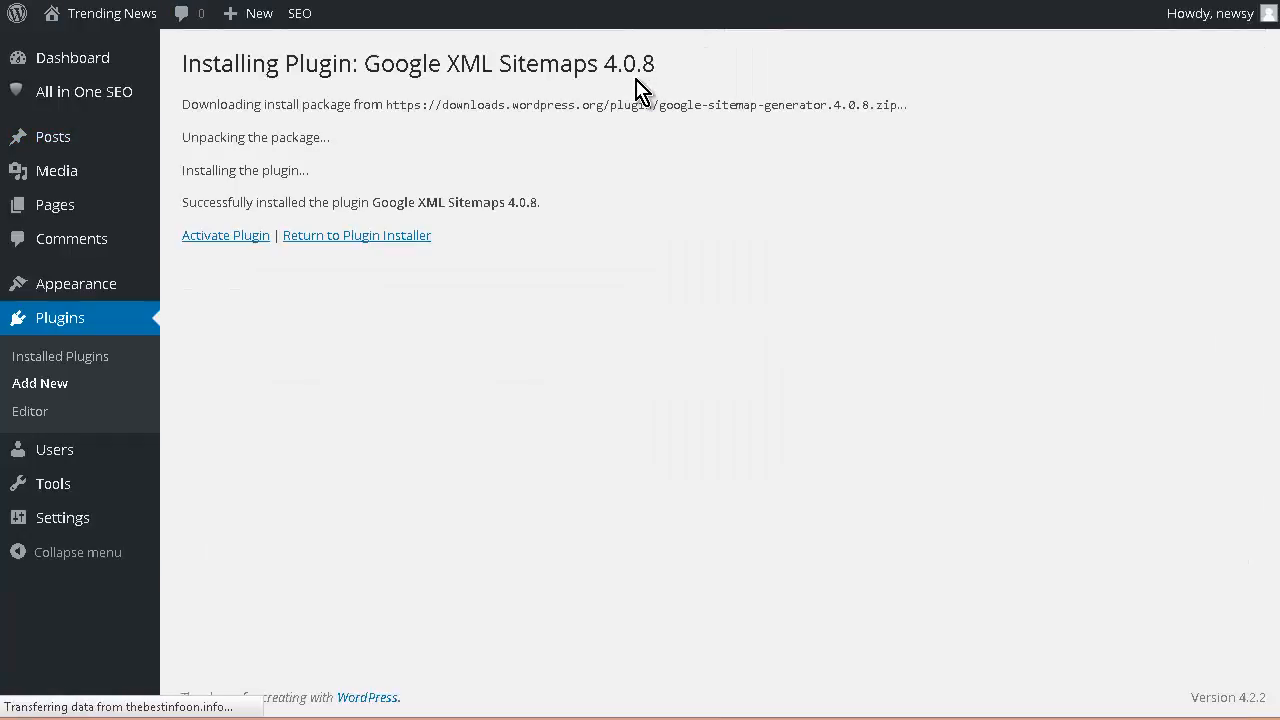
click(203, 238)
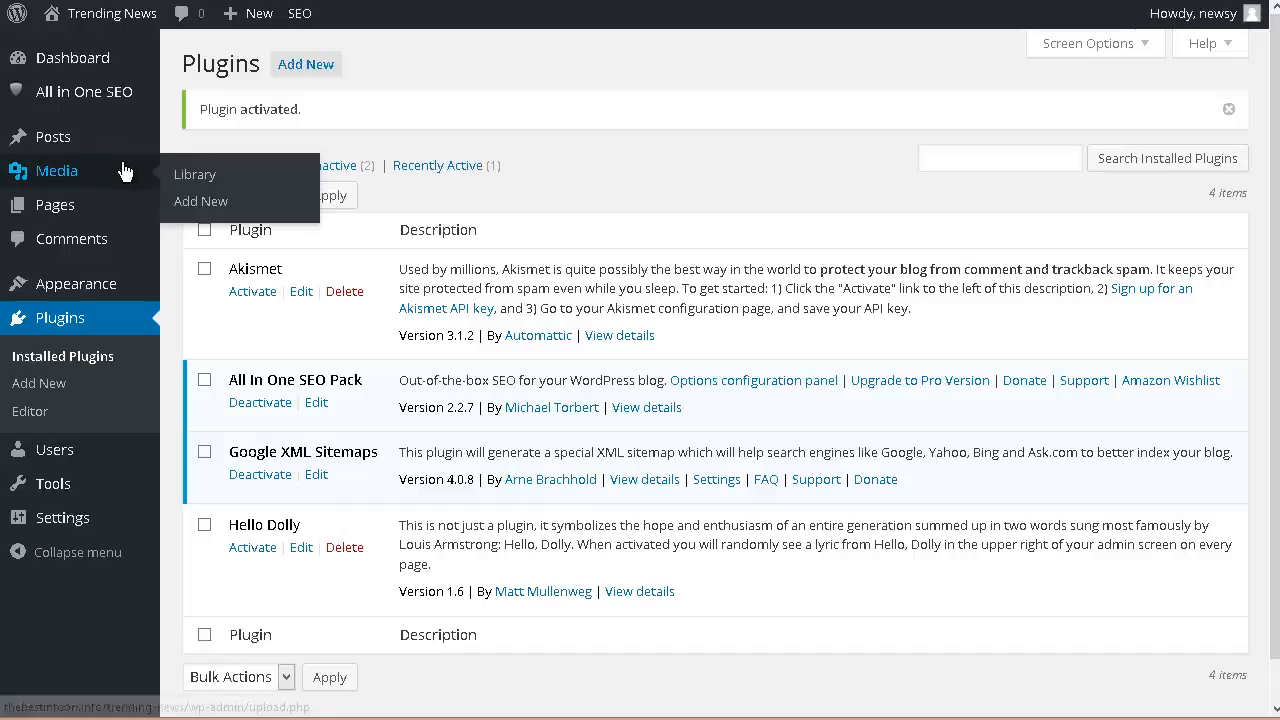
- Open the All in One SEO general settings and examine the options down to the Home Page Settings
mouse_move(114, 210)
mouse_move(98, 102)
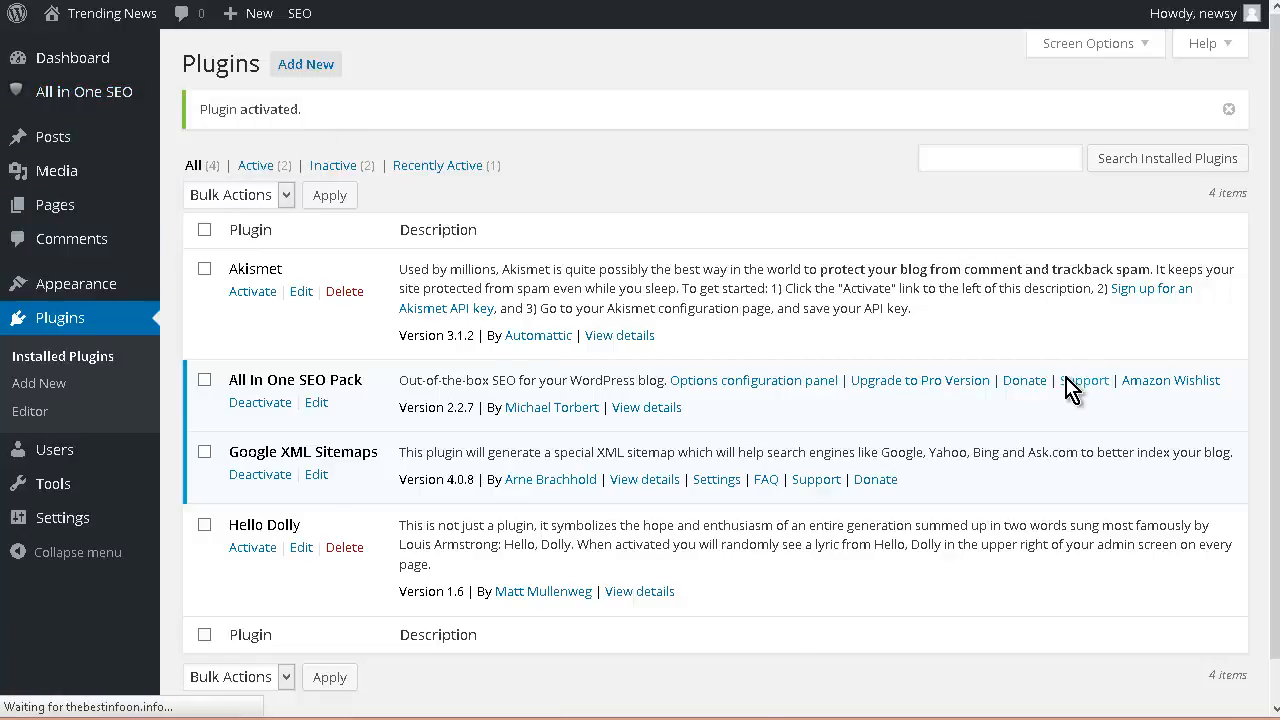
scroll(1070, 388, down, 3)
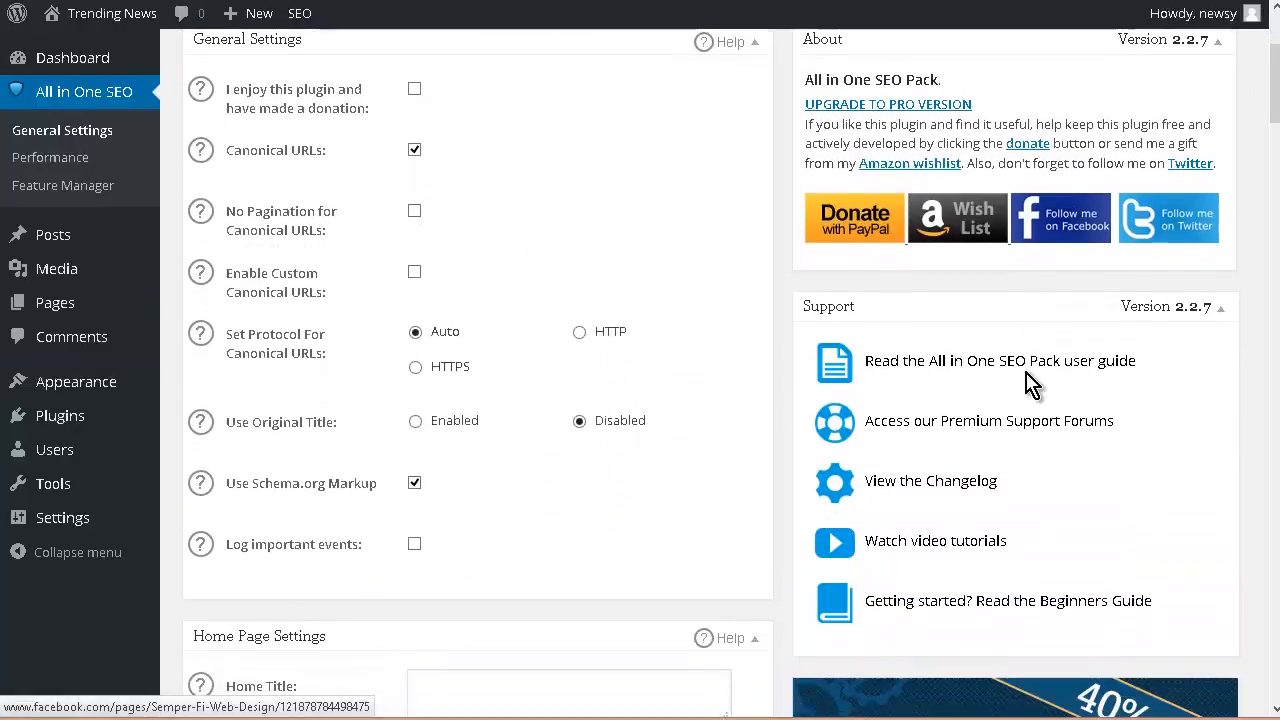
scroll(618, 362, down, 1)
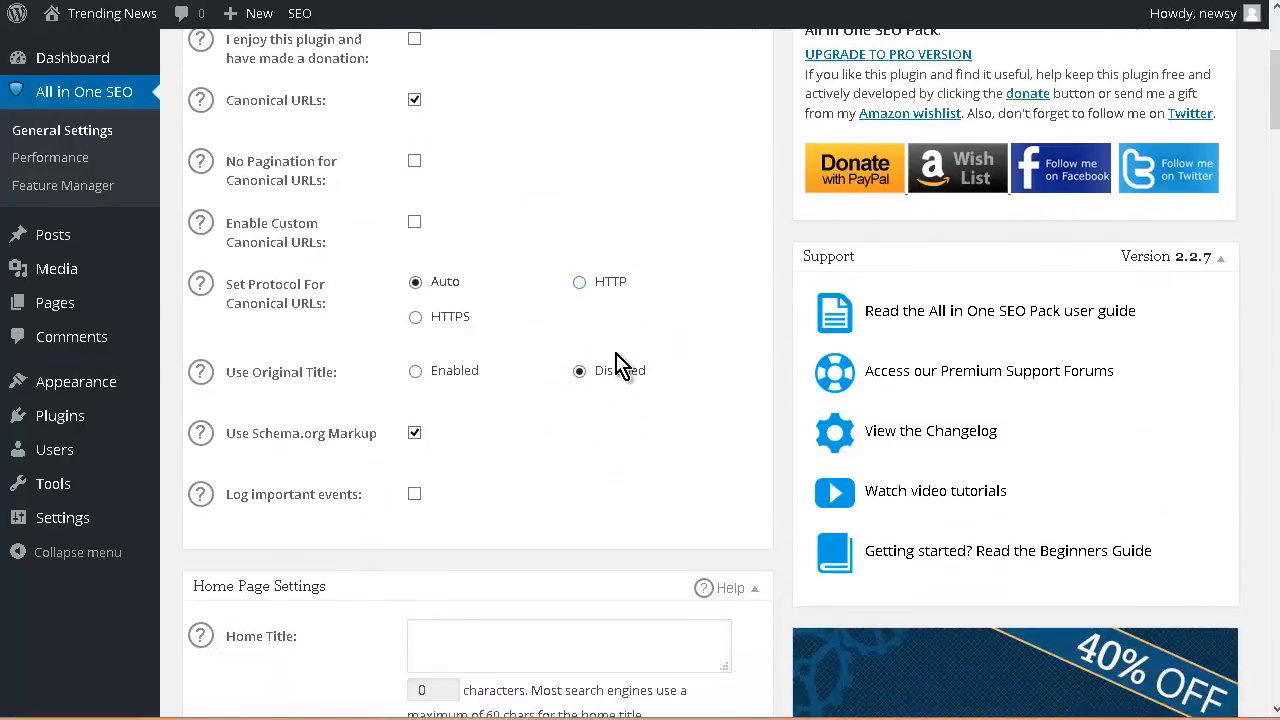
scroll(618, 362, down, 1)
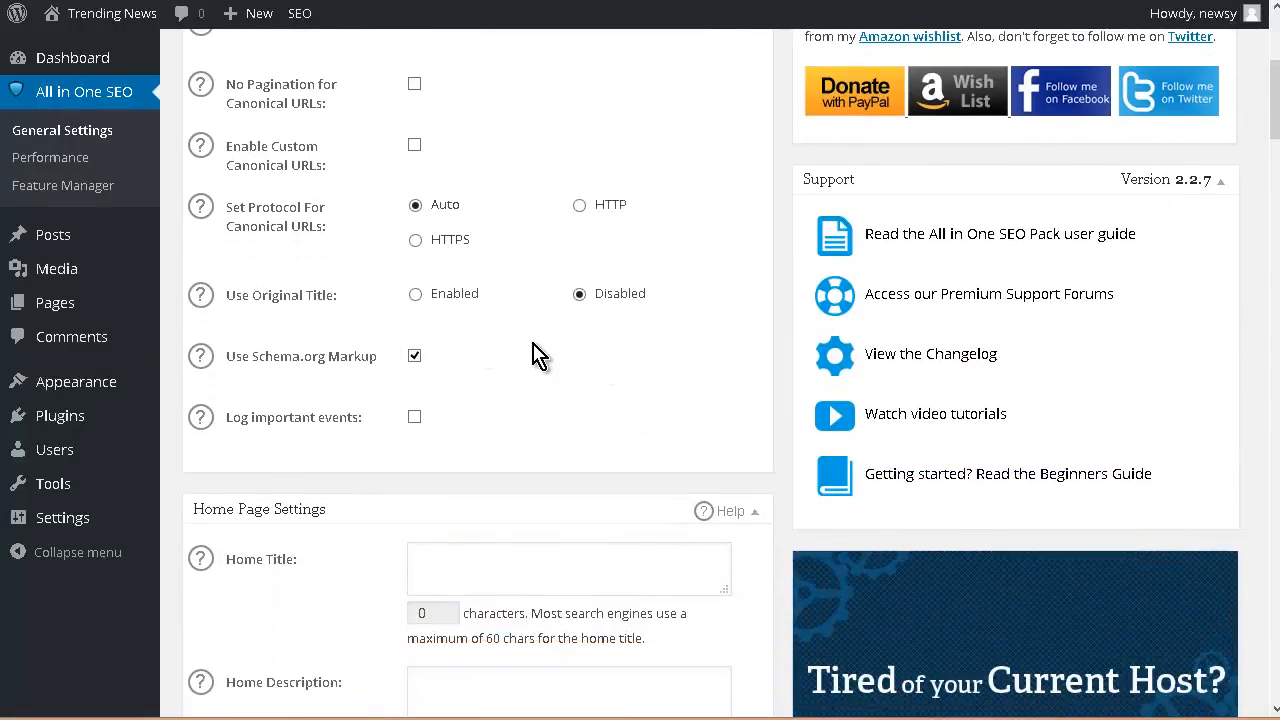
scroll(537, 355, down, 3)
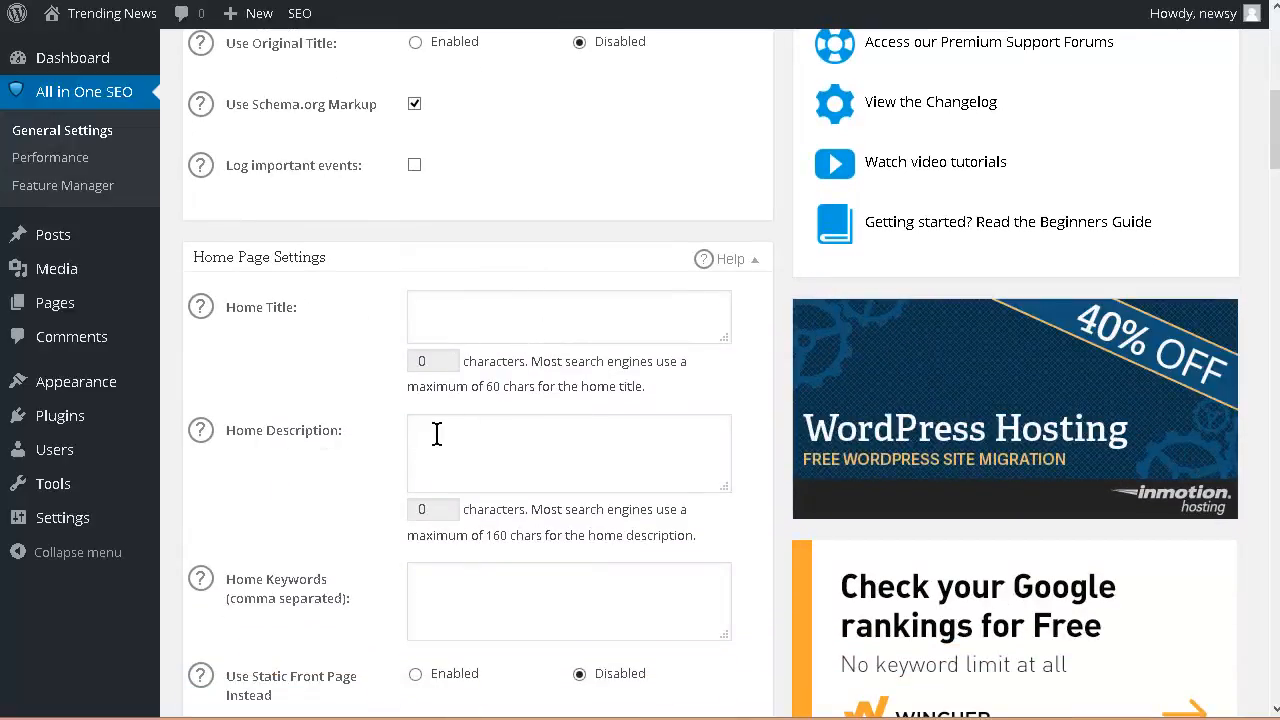
- Examine the Home Page Settings, Keyword Settings and Title Settings in the All in One SEO options
scroll(454, 426, down, 2)
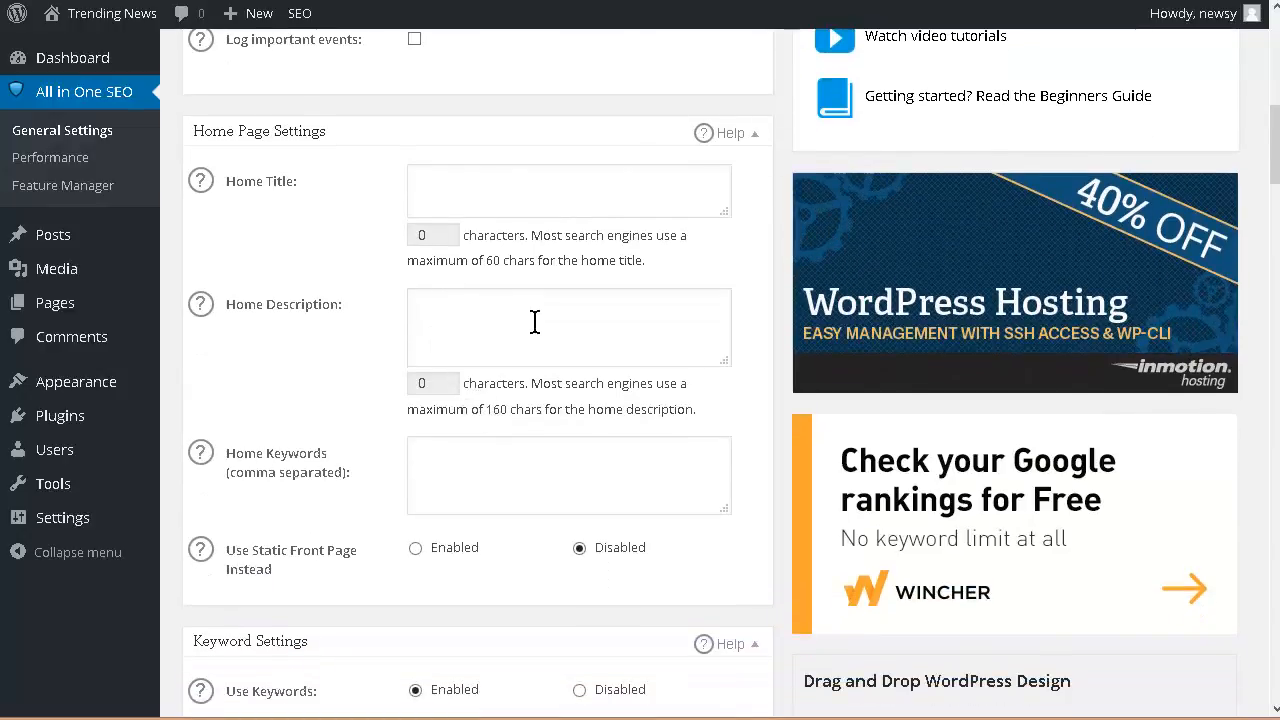
scroll(480, 340, down, 2)
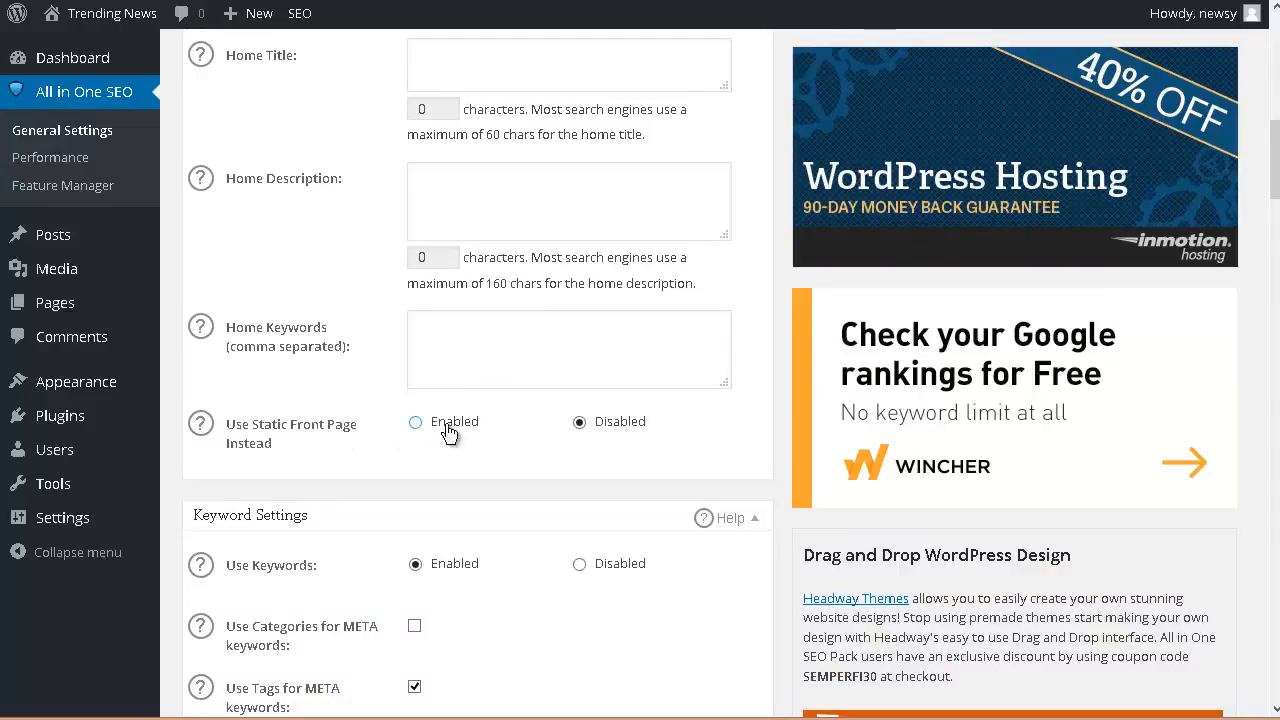
scroll(449, 432, down, 5)
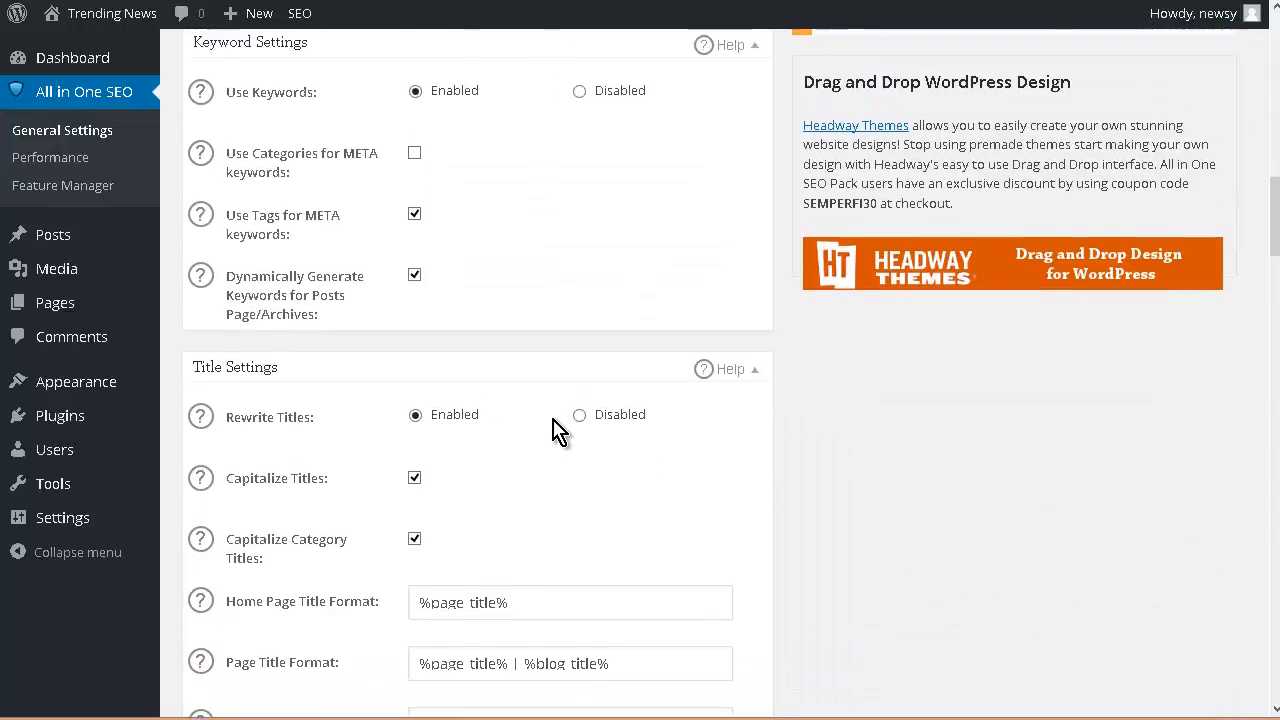
scroll(528, 345, up, 1)
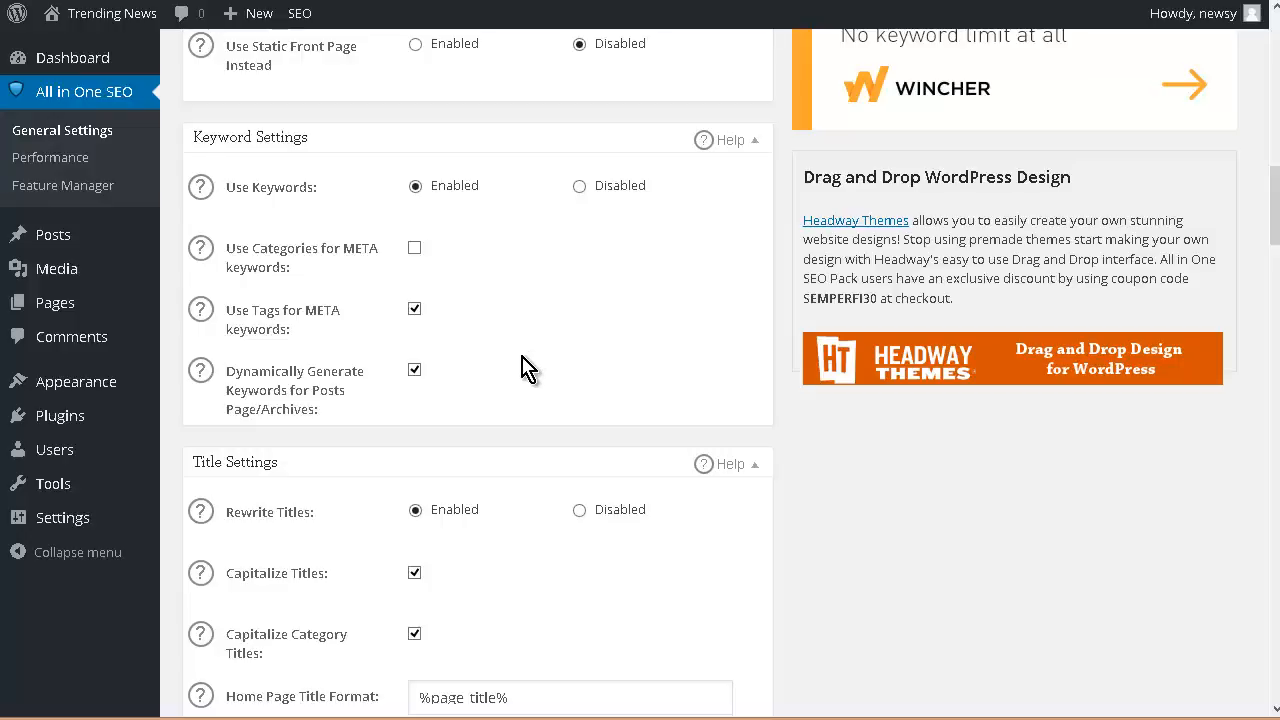
scroll(574, 406, down, 1)
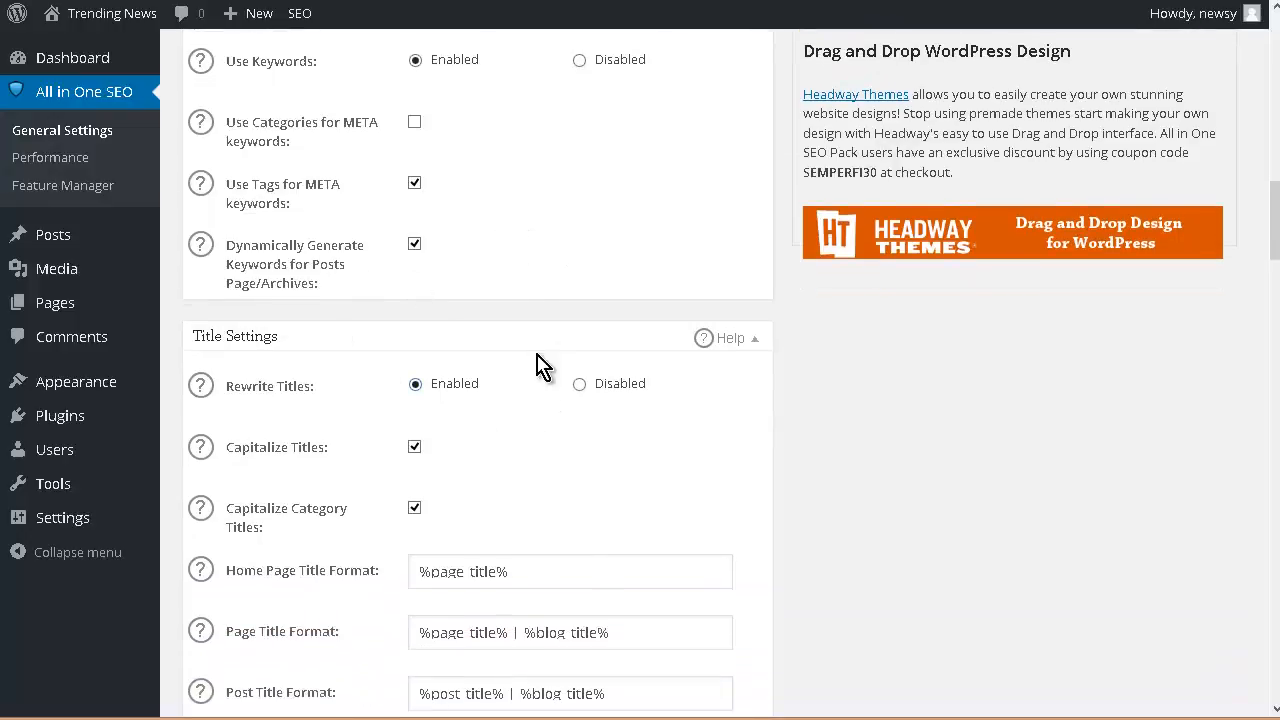
scroll(540, 450, down, 1)
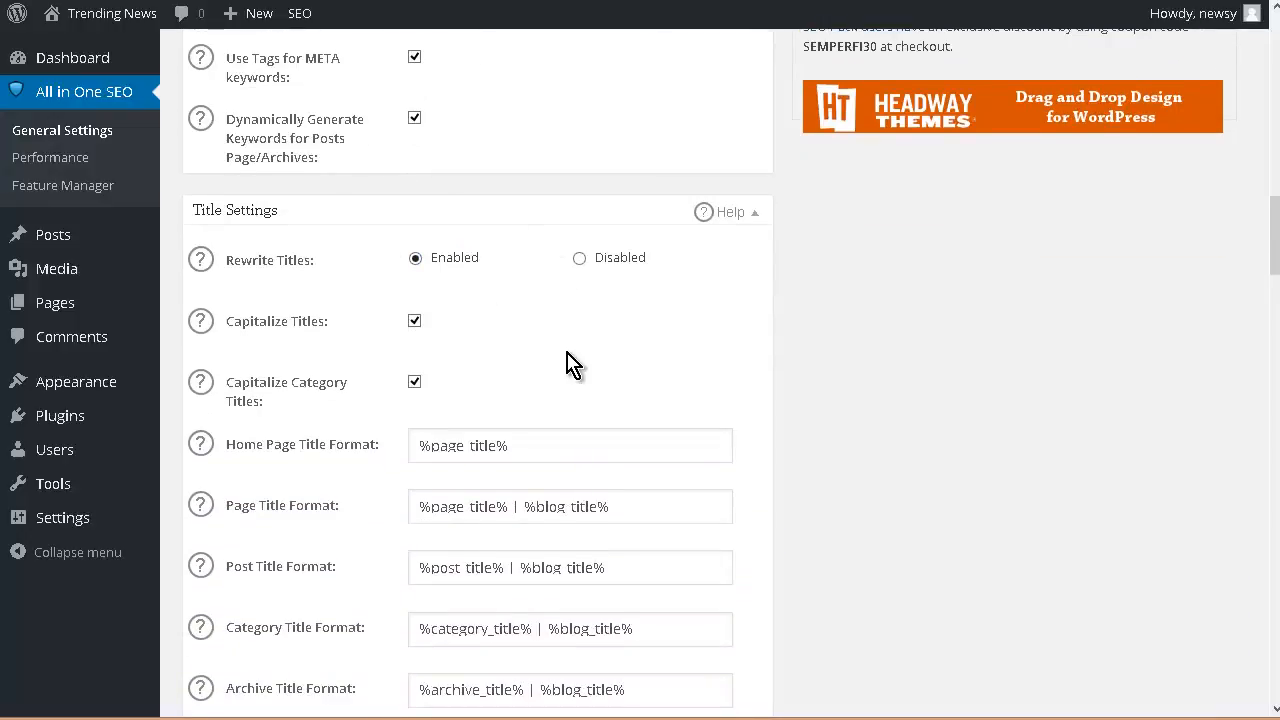
scroll(566, 365, down, 1)
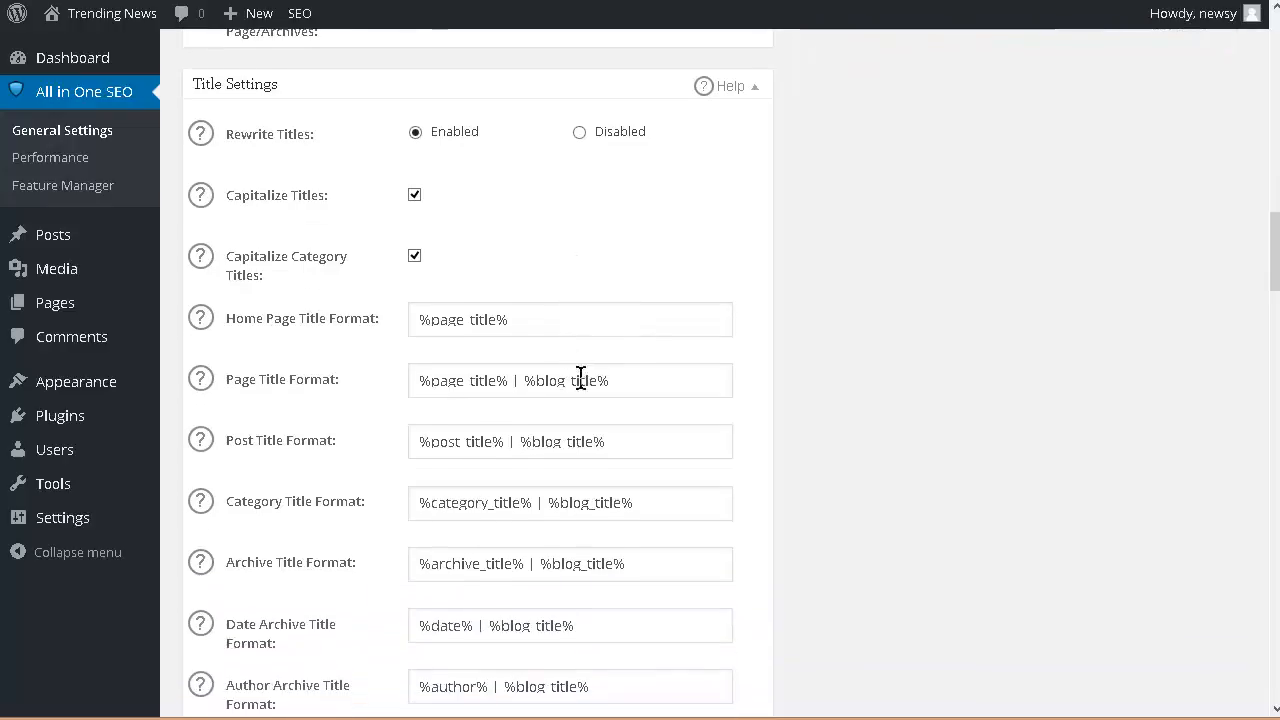
scroll(530, 370, down, 1)
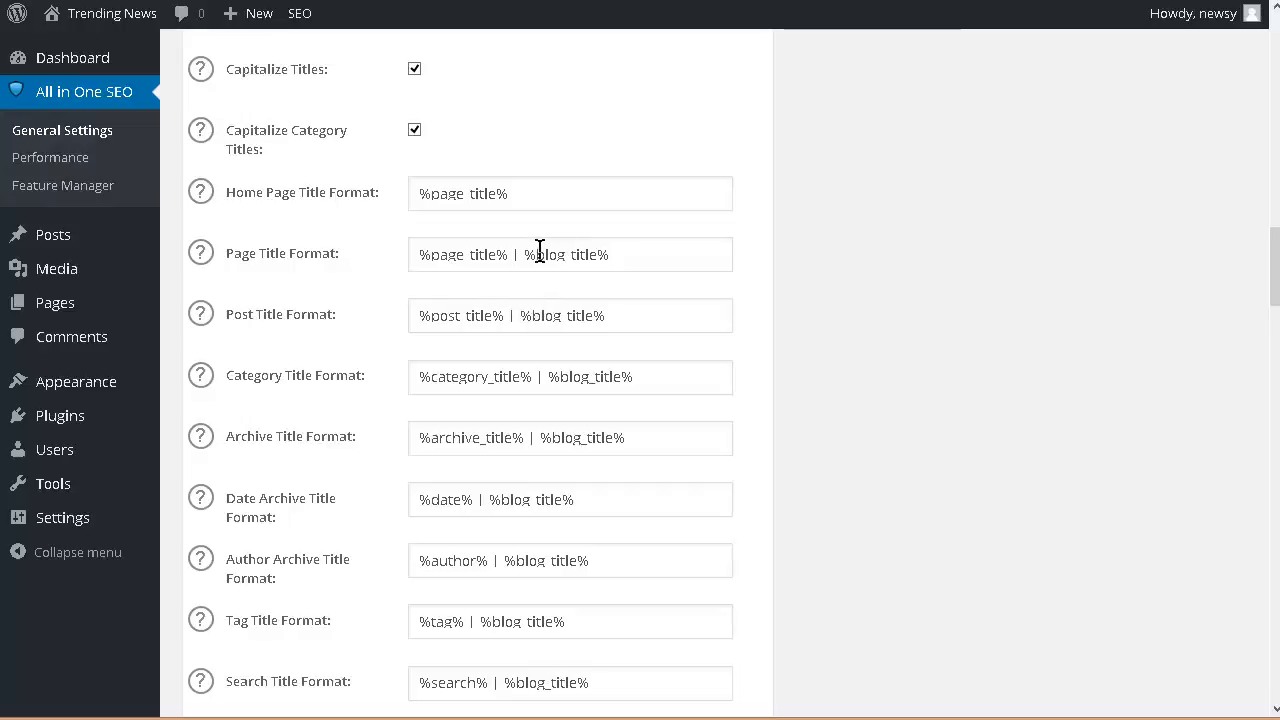
- Remove "| %blog_title%" from the page, post, category and archive title formats, leaving only each item's own title tag
drag(513, 257, 990, 318)
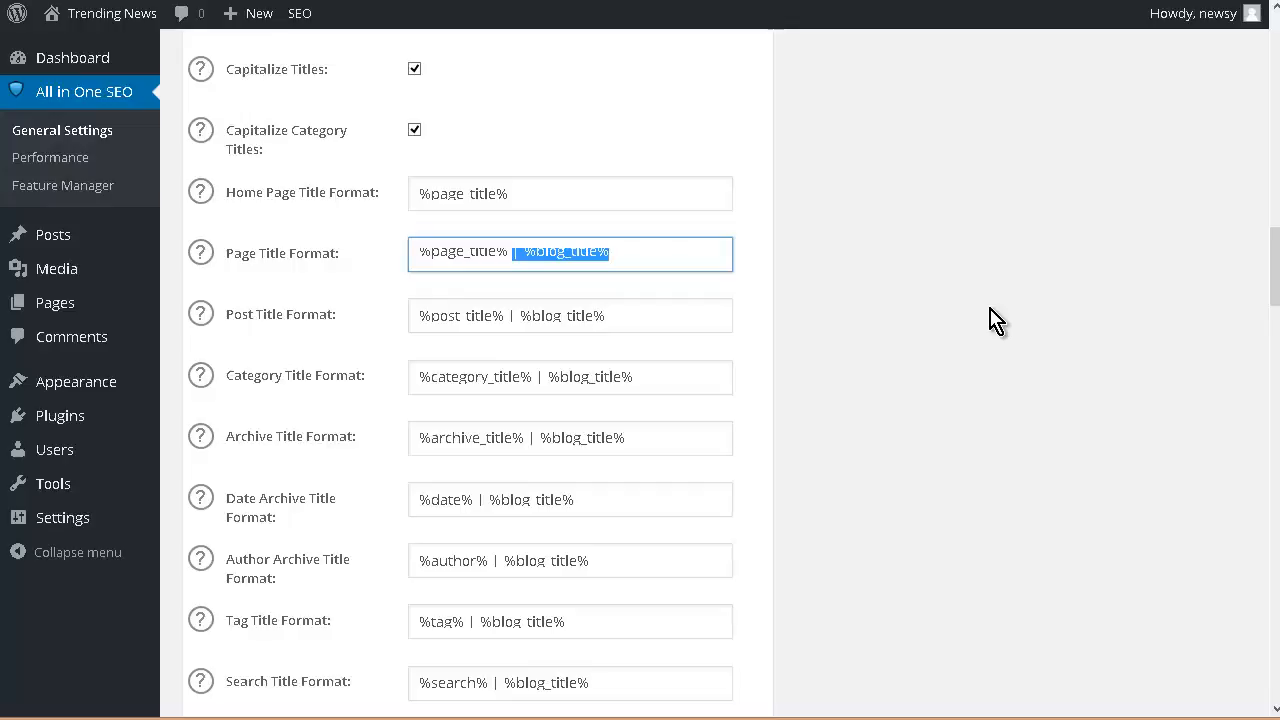
key(BackSpace)
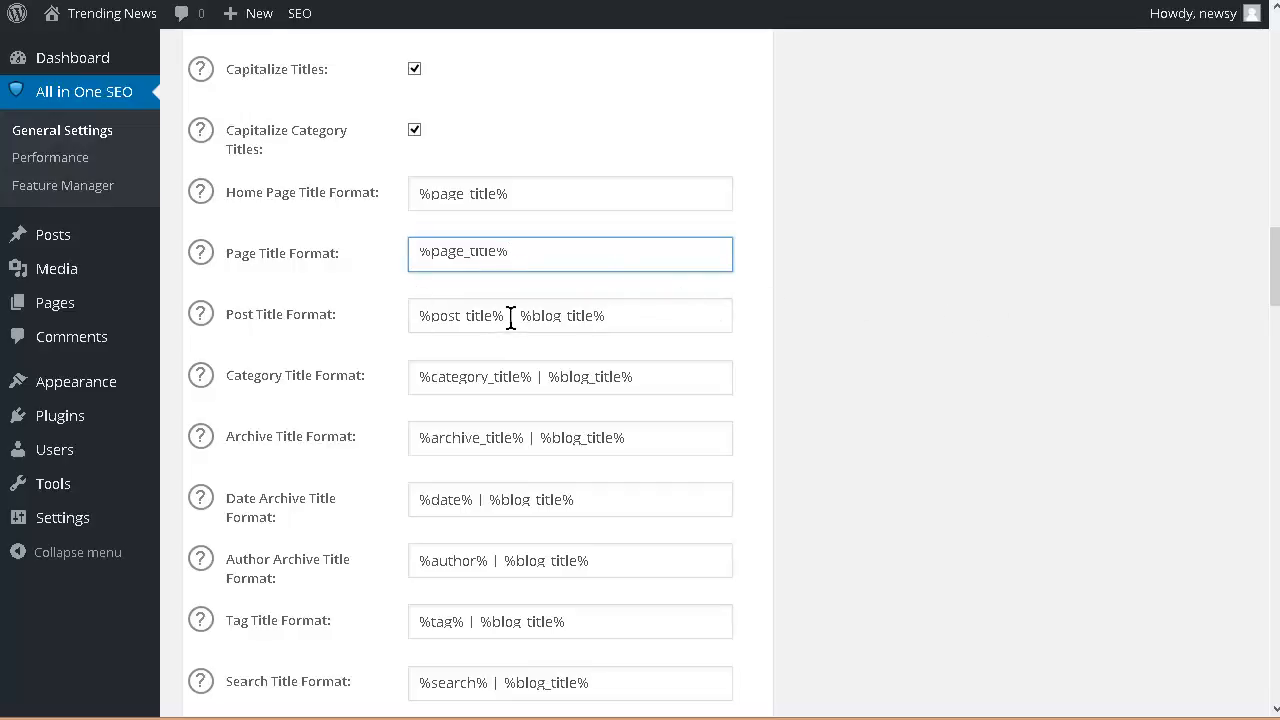
drag(507, 314, 1160, 373)
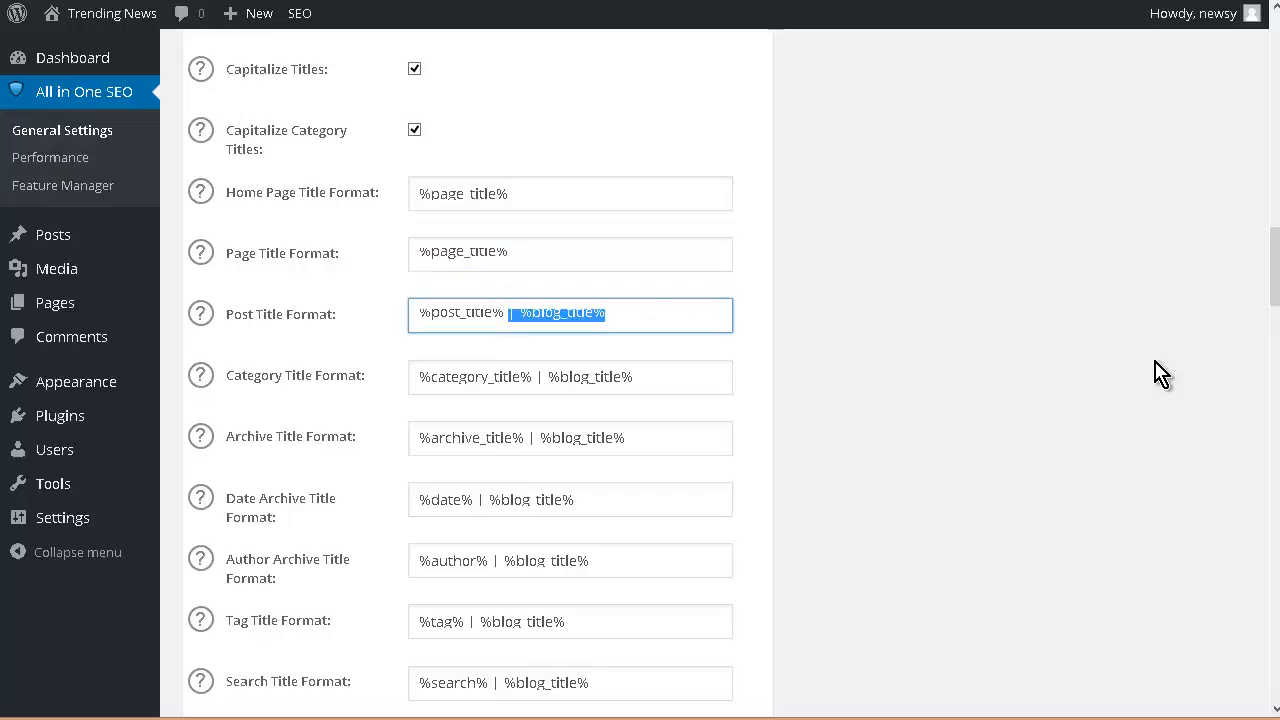
key(BackSpace)
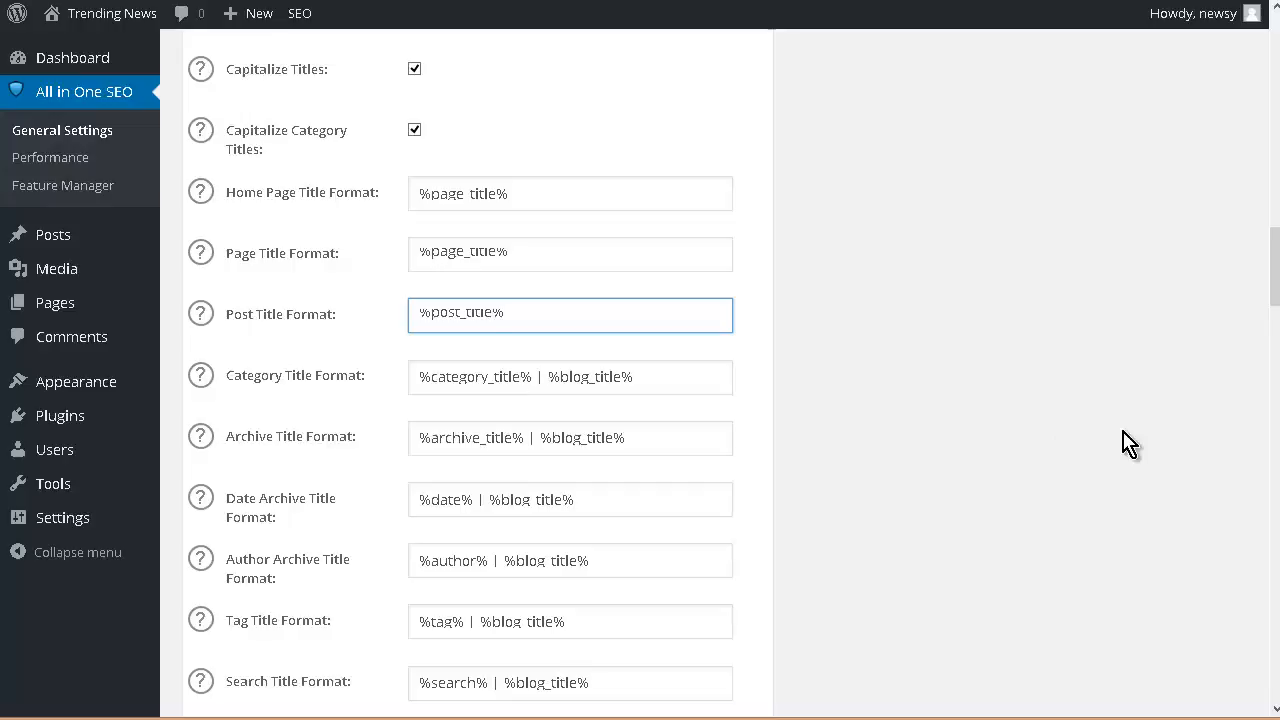
drag(533, 377, 1211, 438)
key(BackSpace)
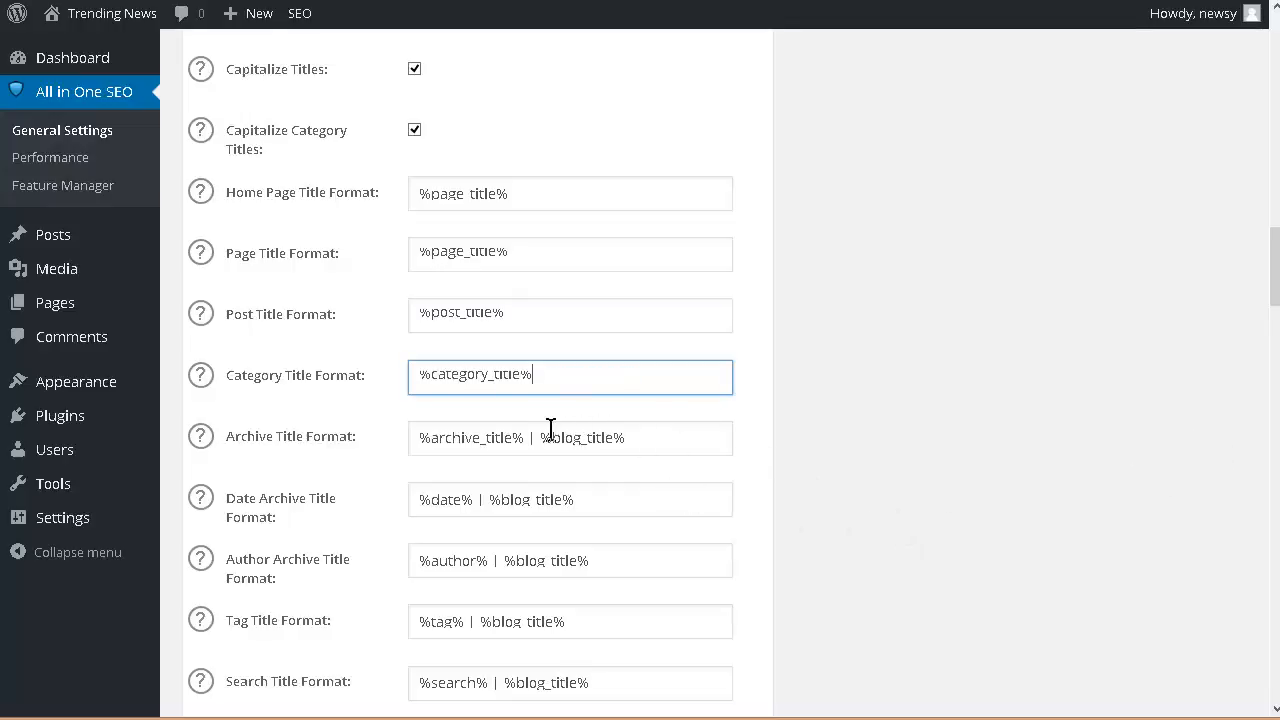
drag(529, 440, 1035, 490)
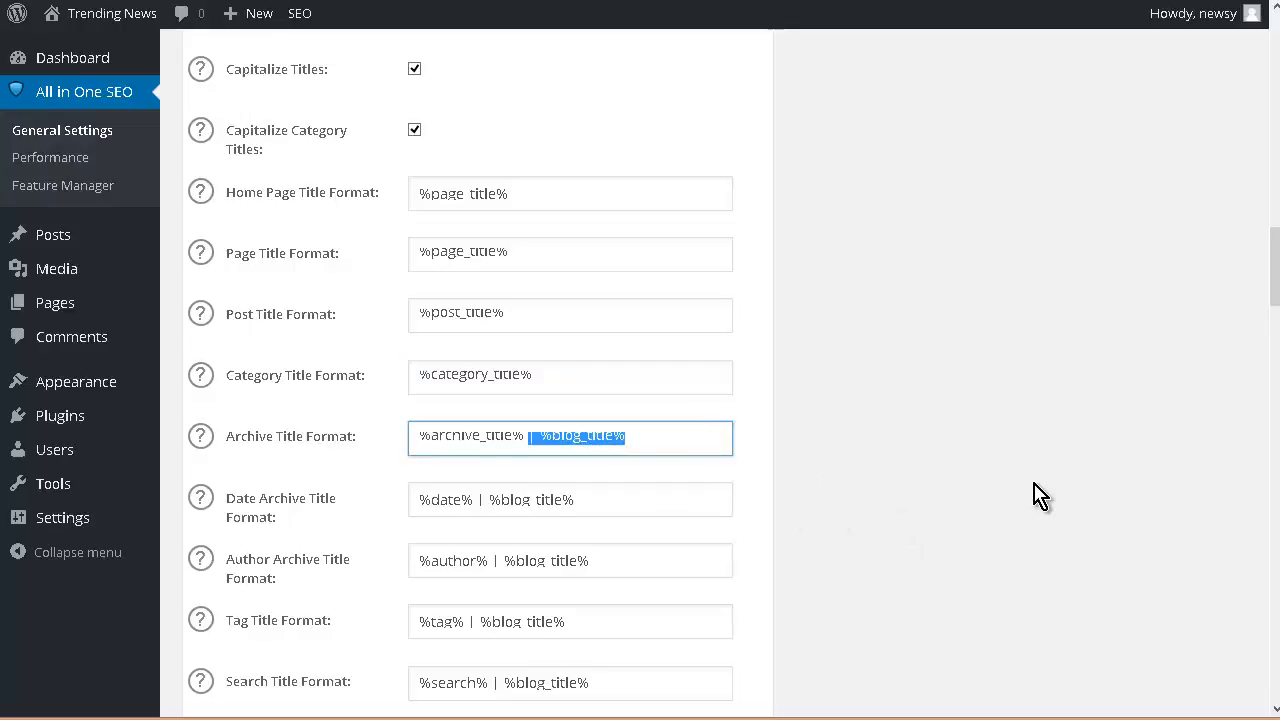
key(BackSpace)
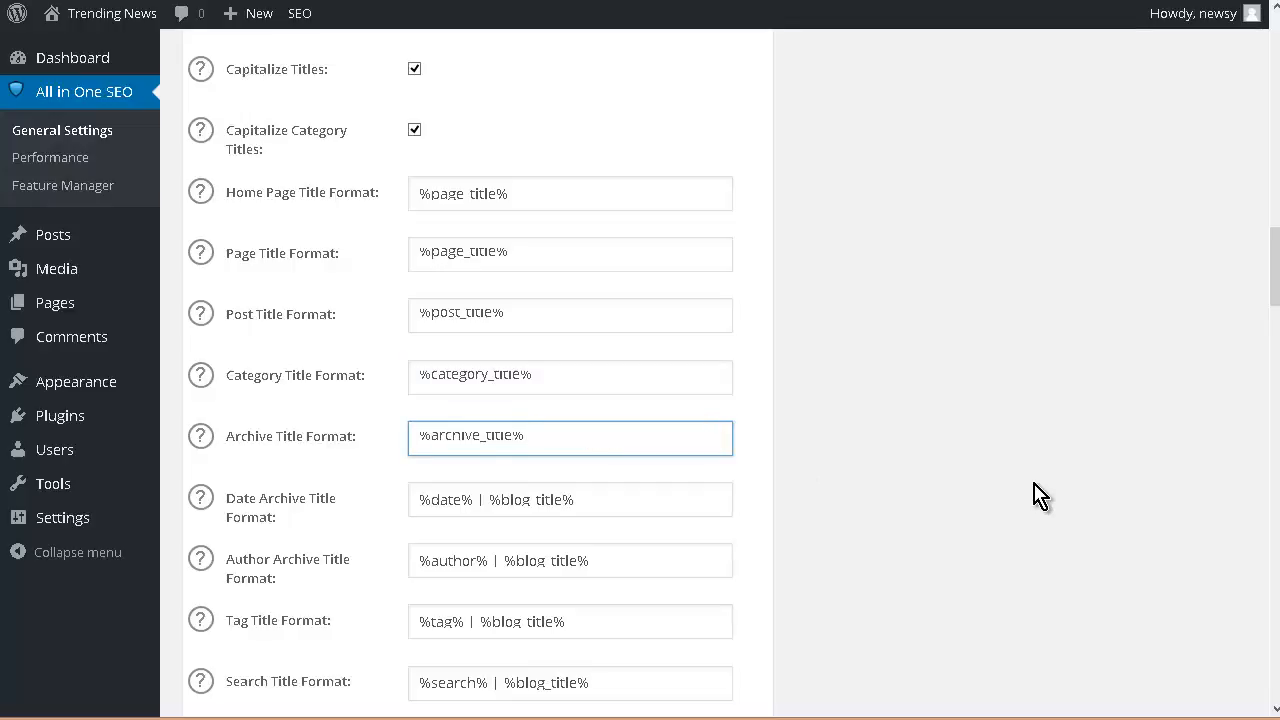
- Save the updated All in One SEO options and dismiss the Review Your Settings notice
scroll(1038, 495, down, 15)
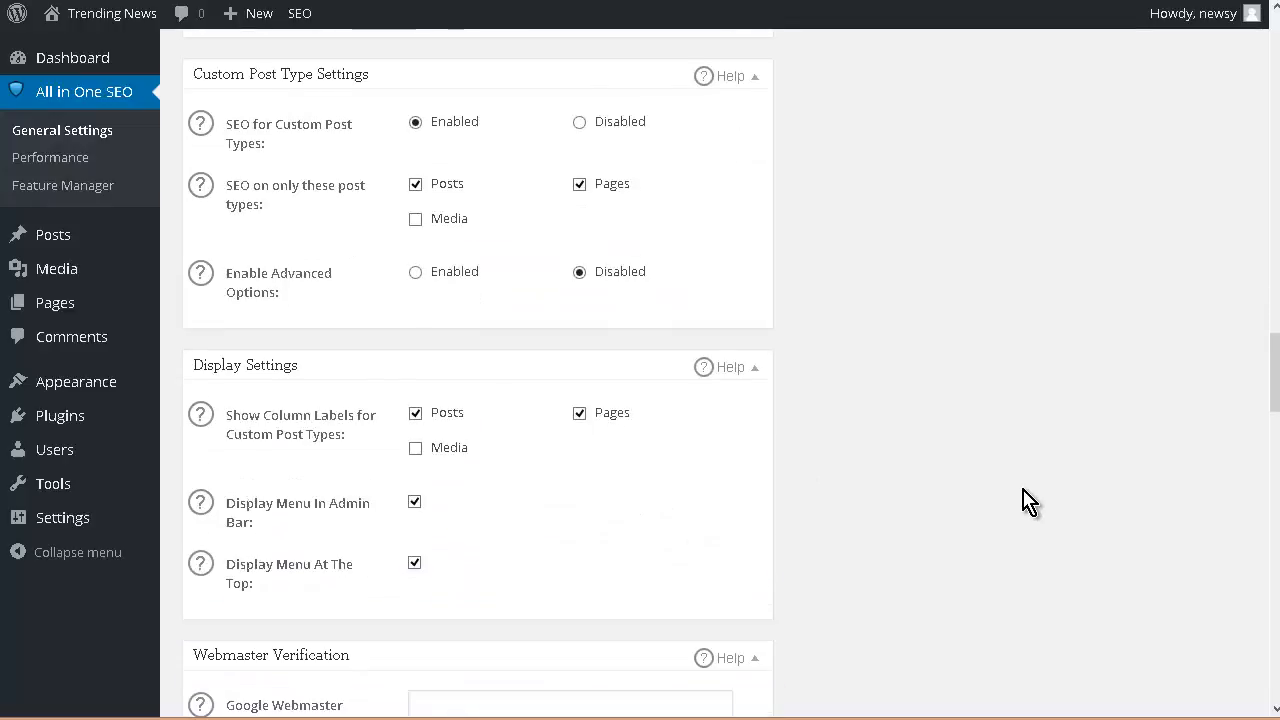
scroll(1025, 512, down, 15)
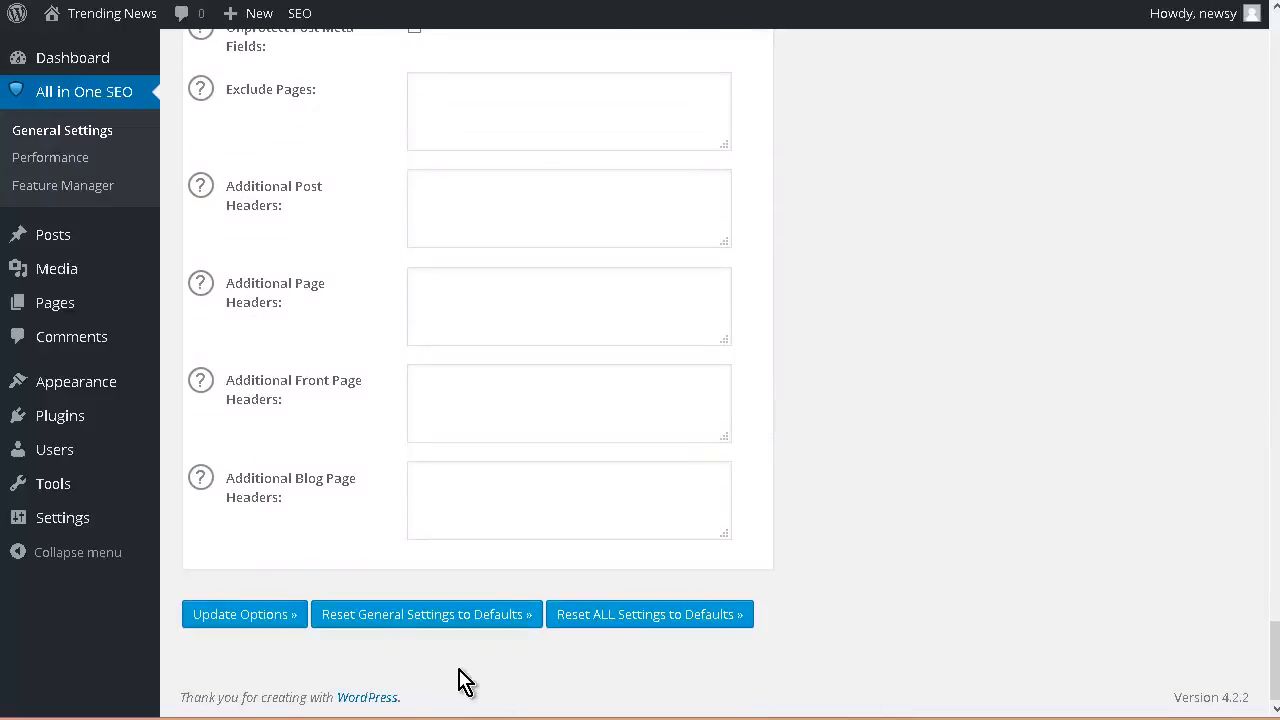
click(227, 620)
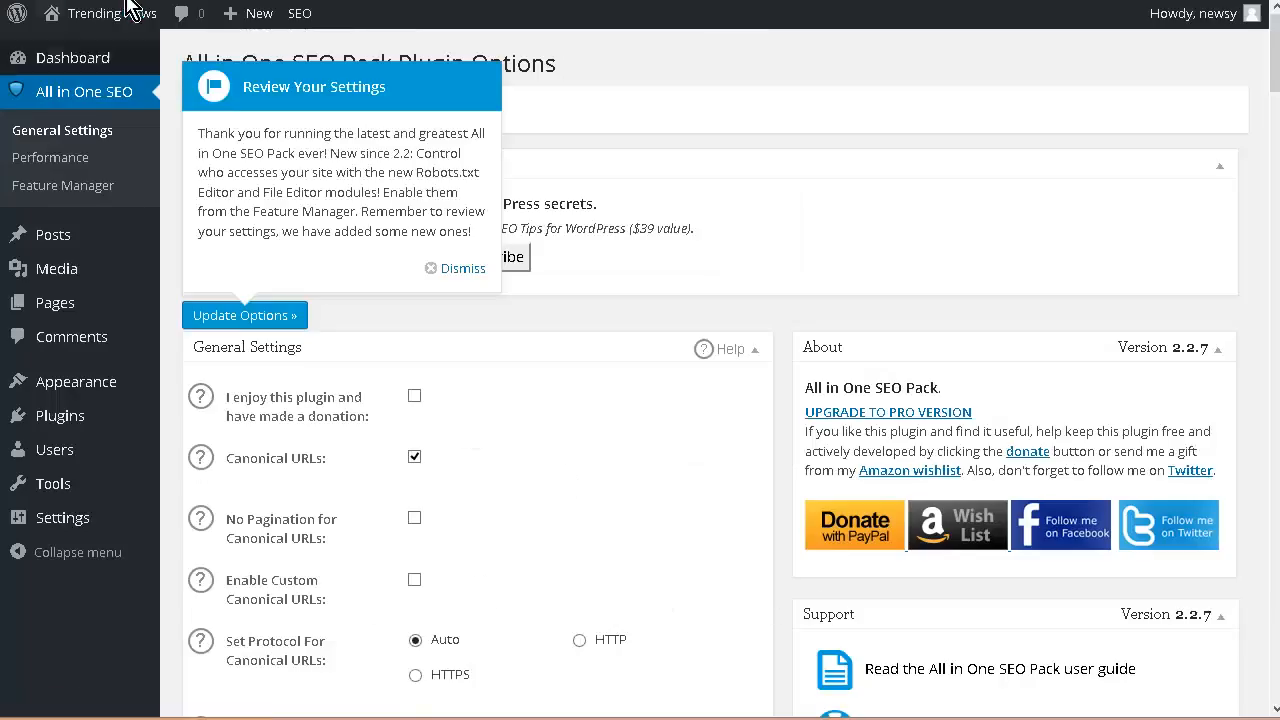
click(460, 269)
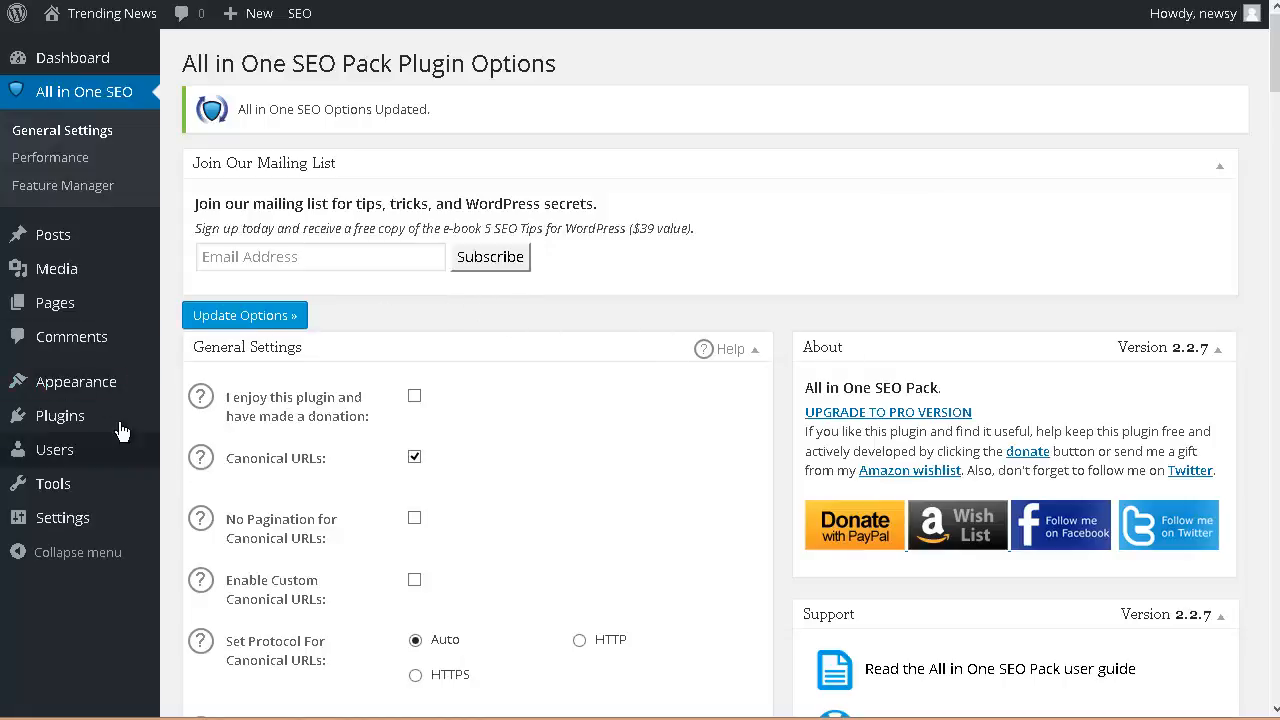
- Open the site's widgets and remove the Meta and Recent Comments widgets from the Widget Area
mouse_move(113, 405)
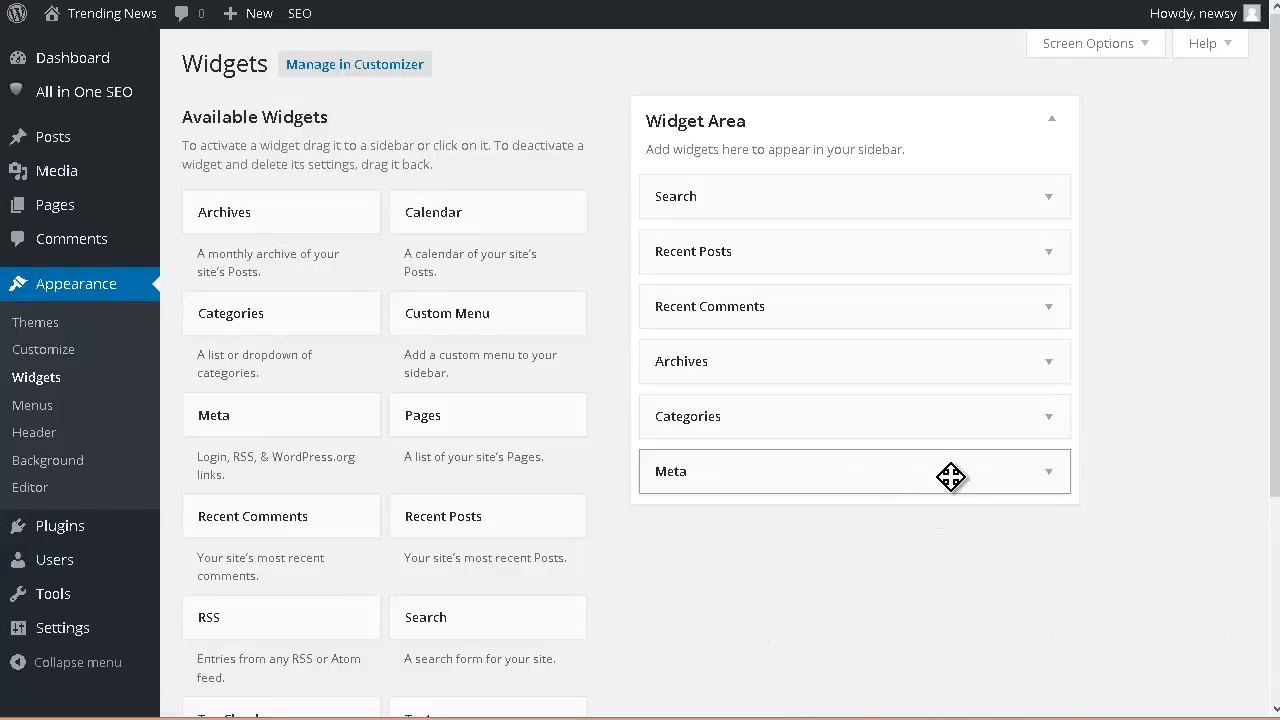
drag(920, 471, 400, 426)
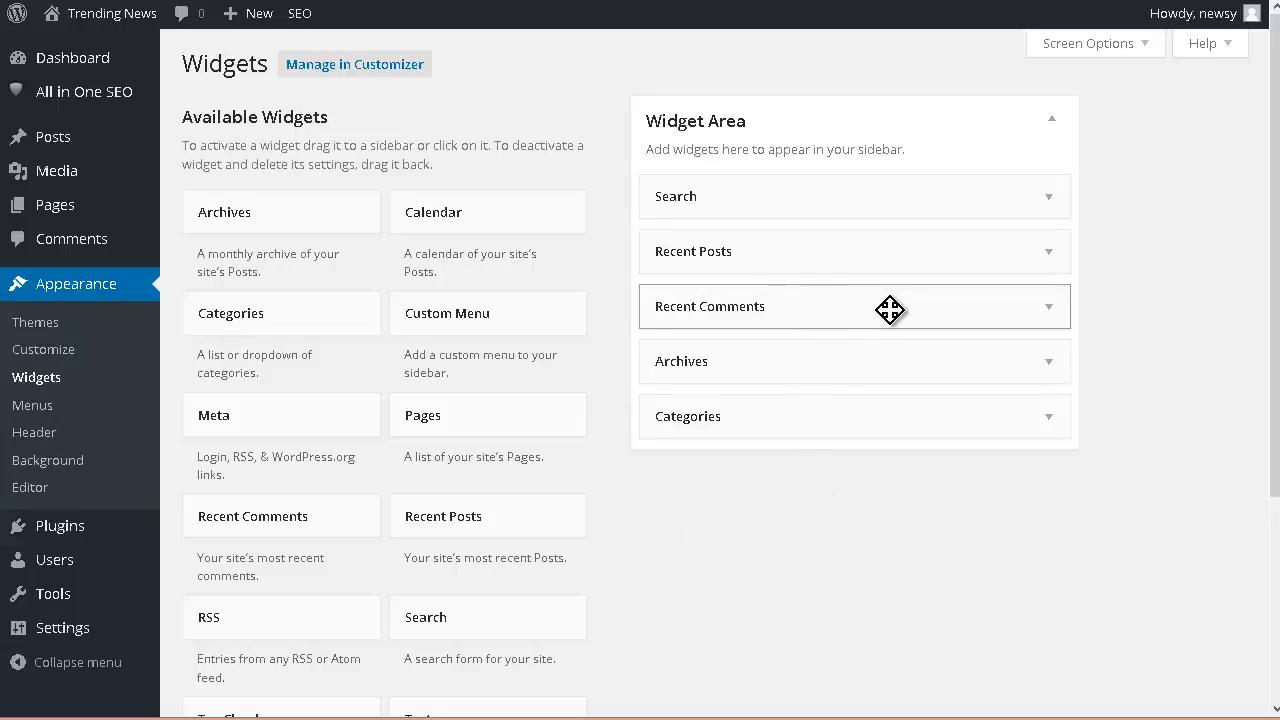
drag(891, 306, 520, 289)
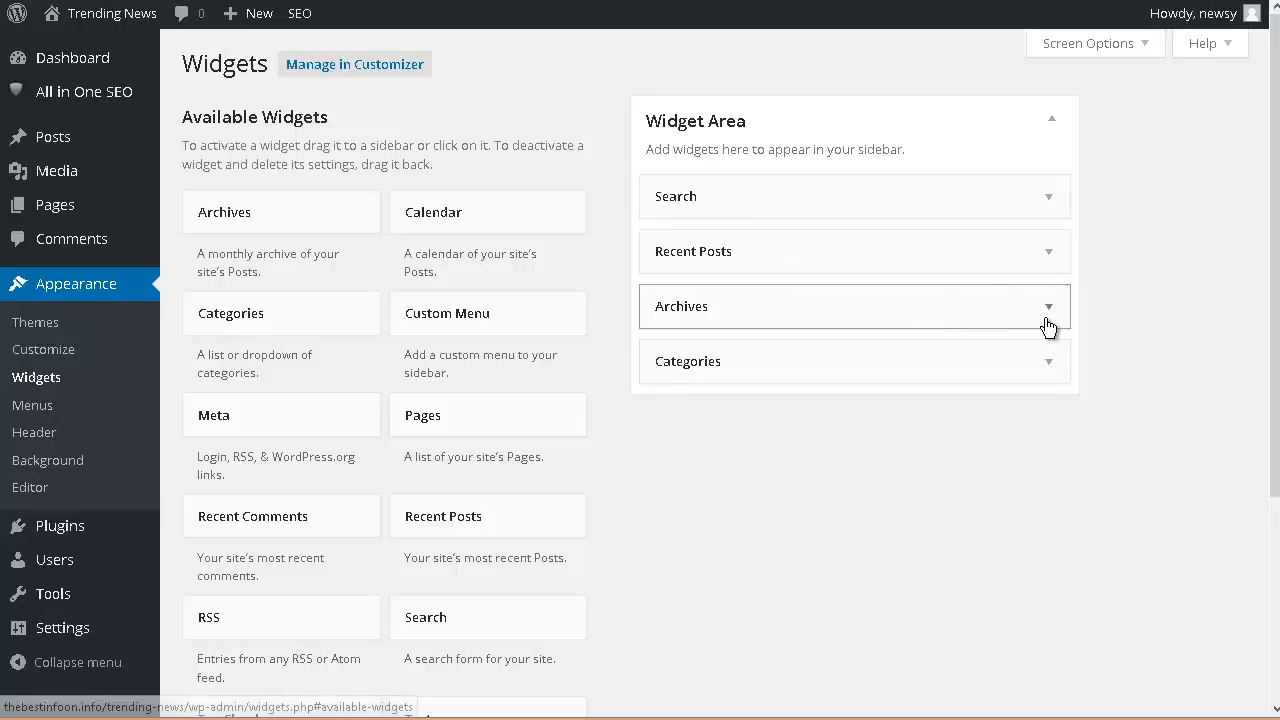
- Title the Recent Posts widget "Recent Articles" and save it
click(1052, 258)
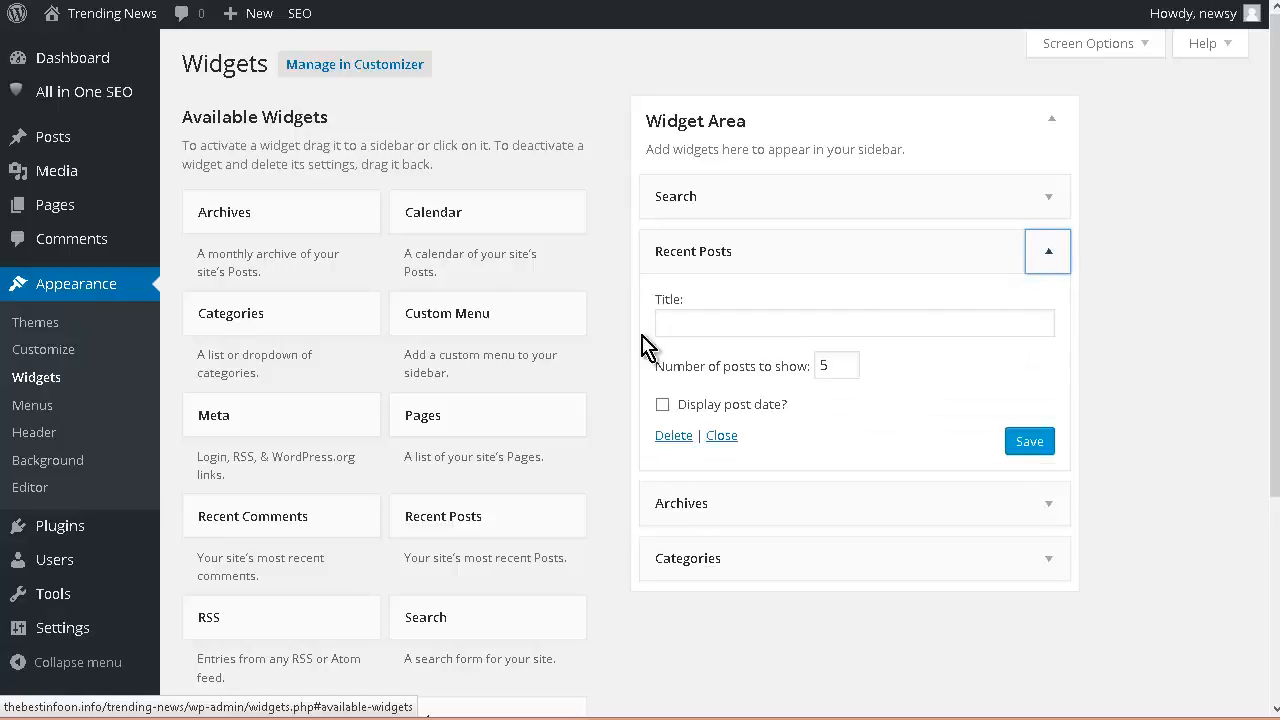
click(697, 319)
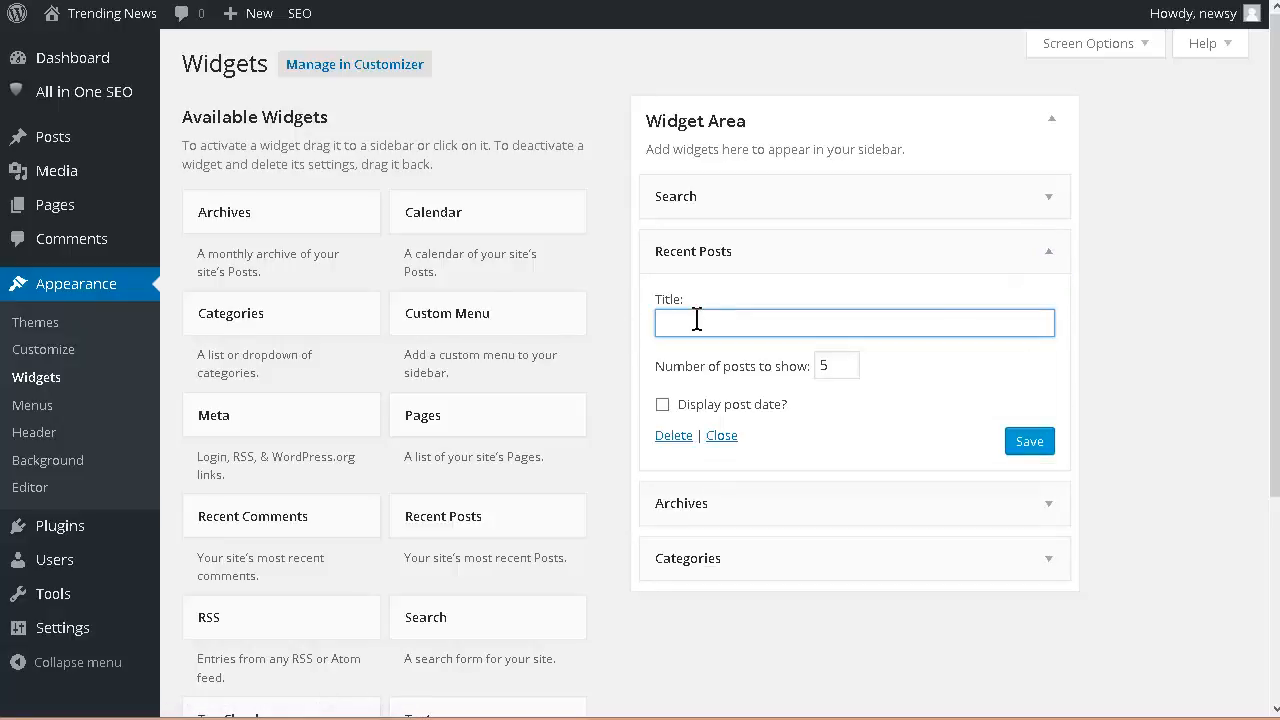
click(1027, 442)
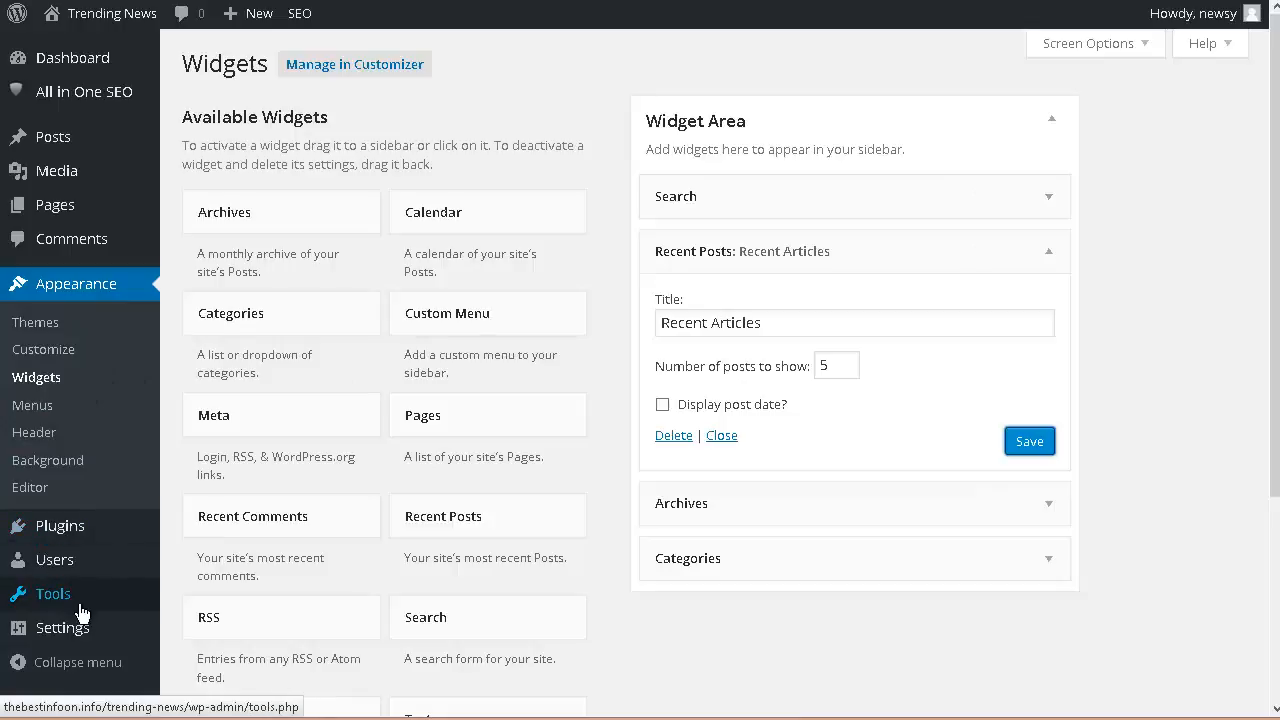
- Change the site's permalink structure to Post name and save the permalink settings
mouse_move(50, 630)
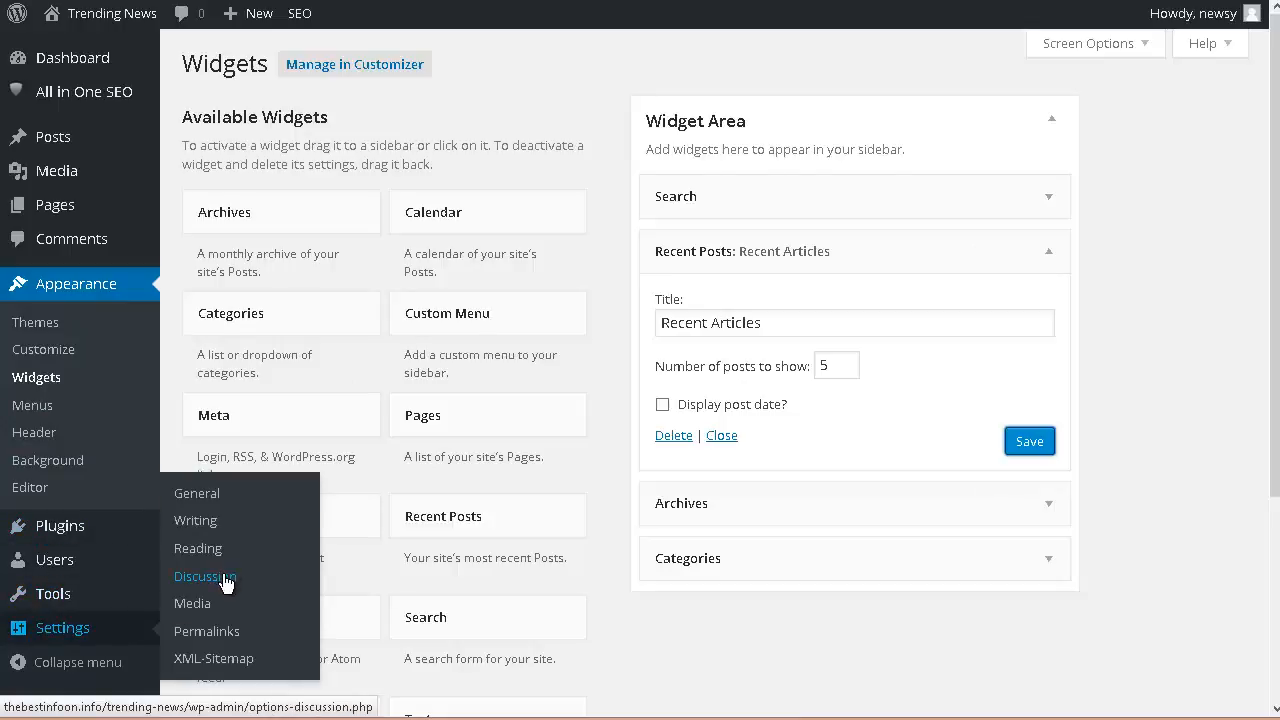
click(230, 640)
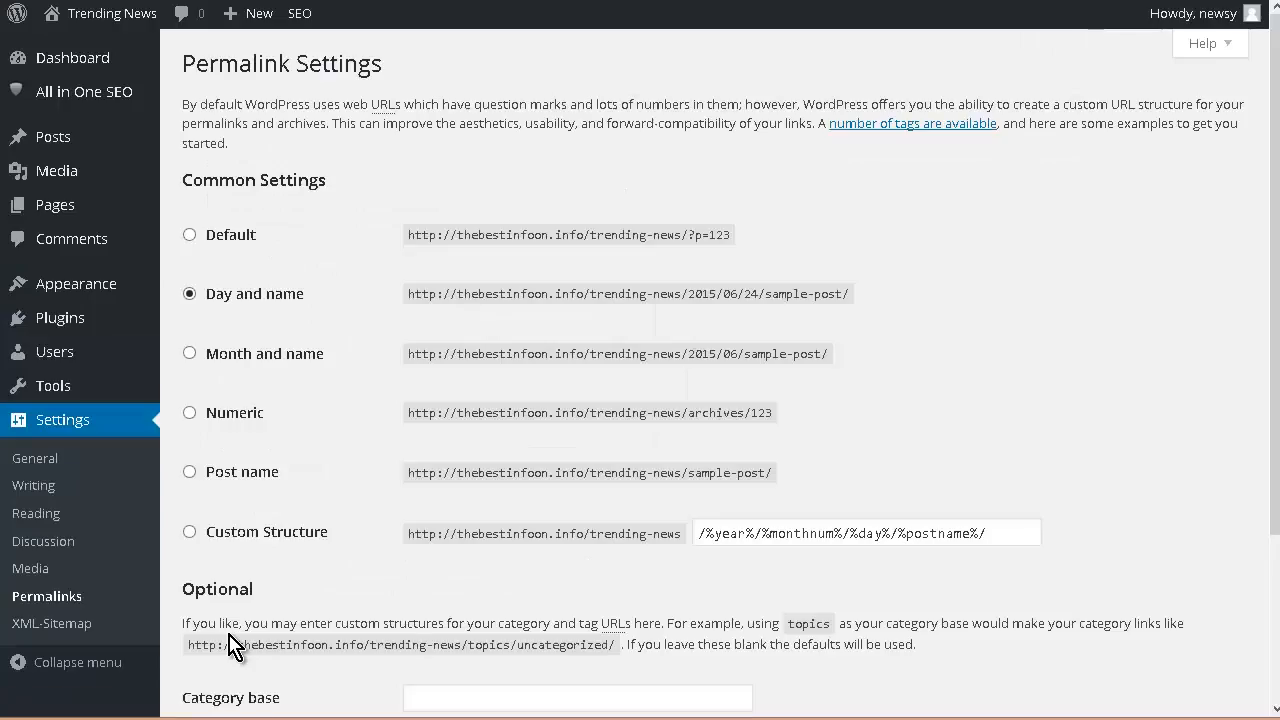
scroll(335, 388, down, 1)
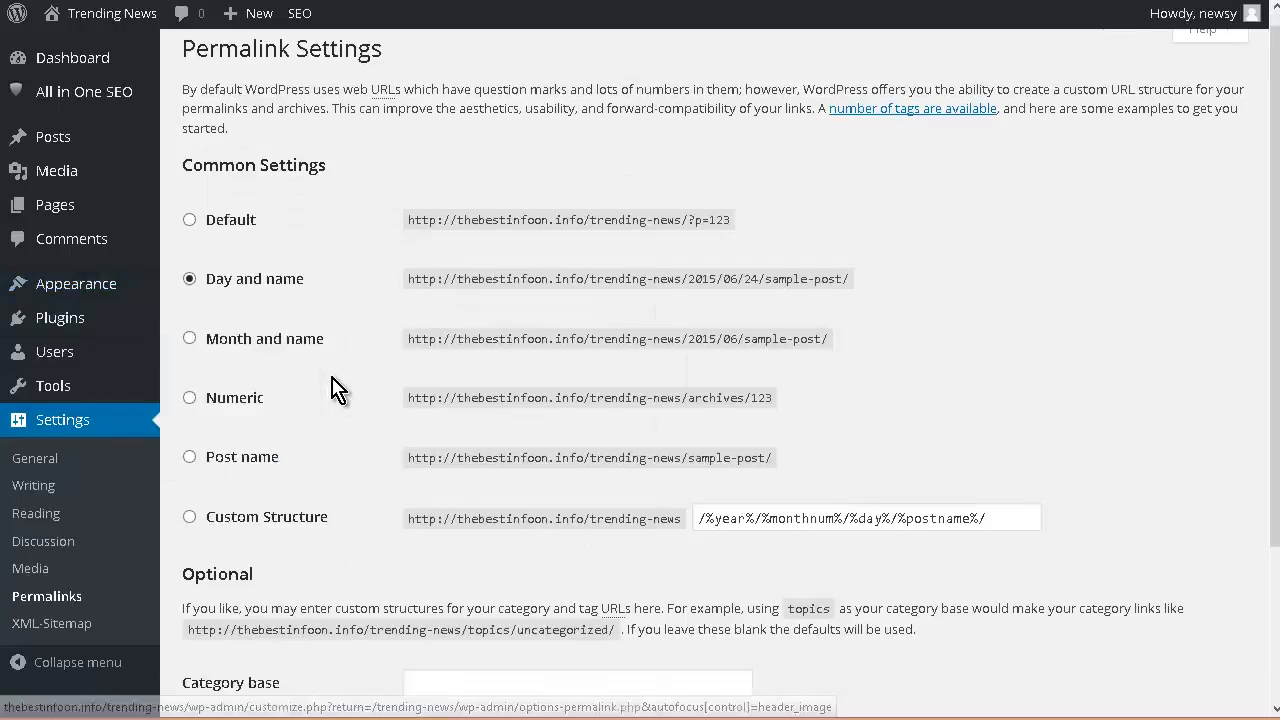
scroll(335, 388, down, 2)
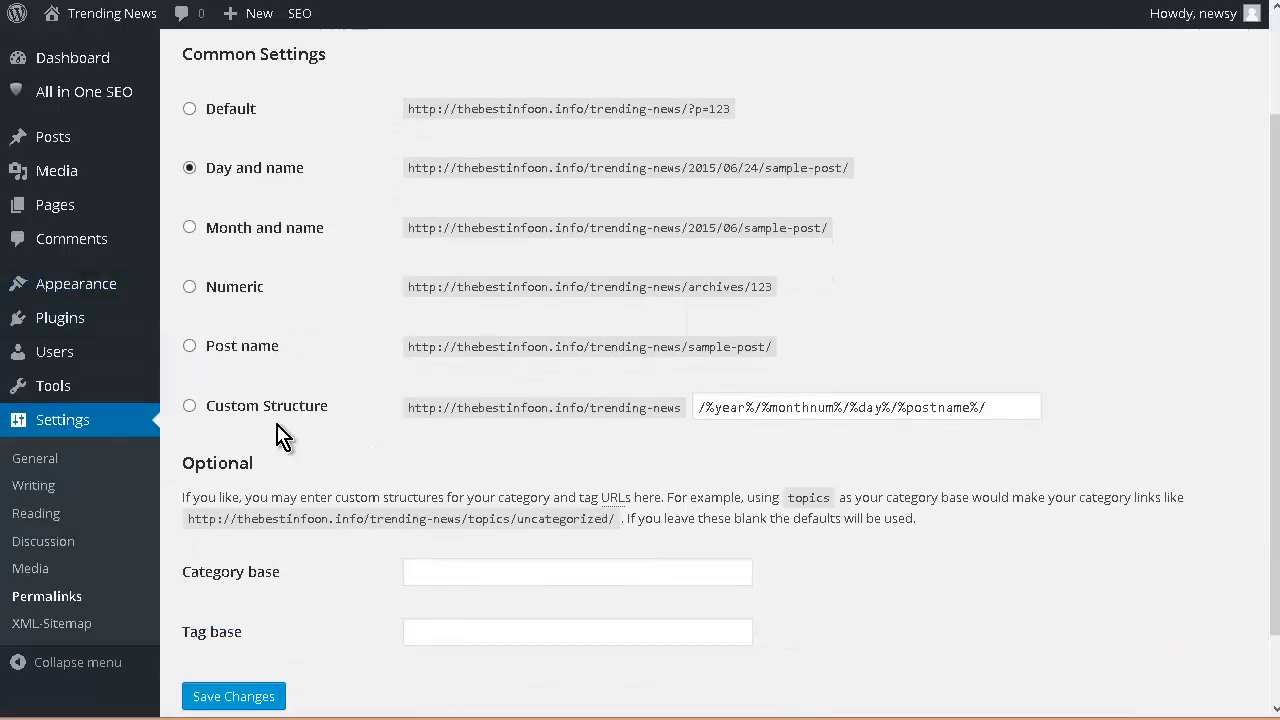
click(189, 347)
scroll(357, 429, down, 2)
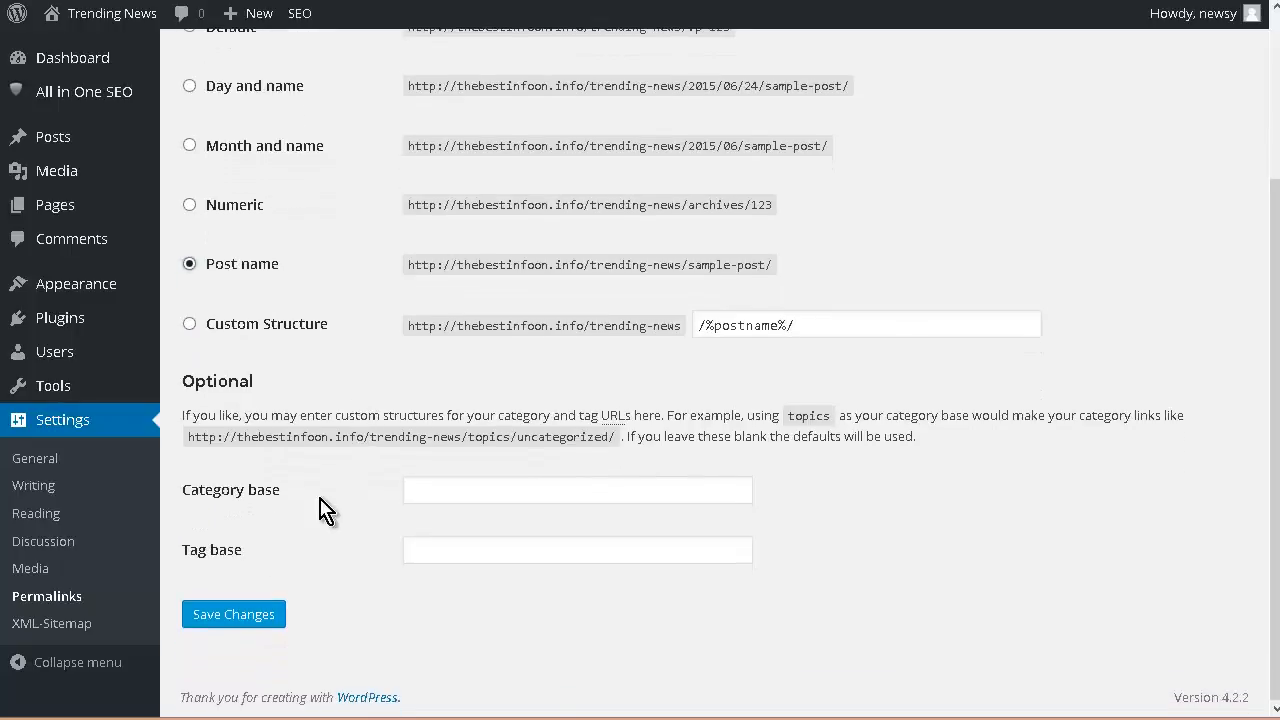
click(236, 609)
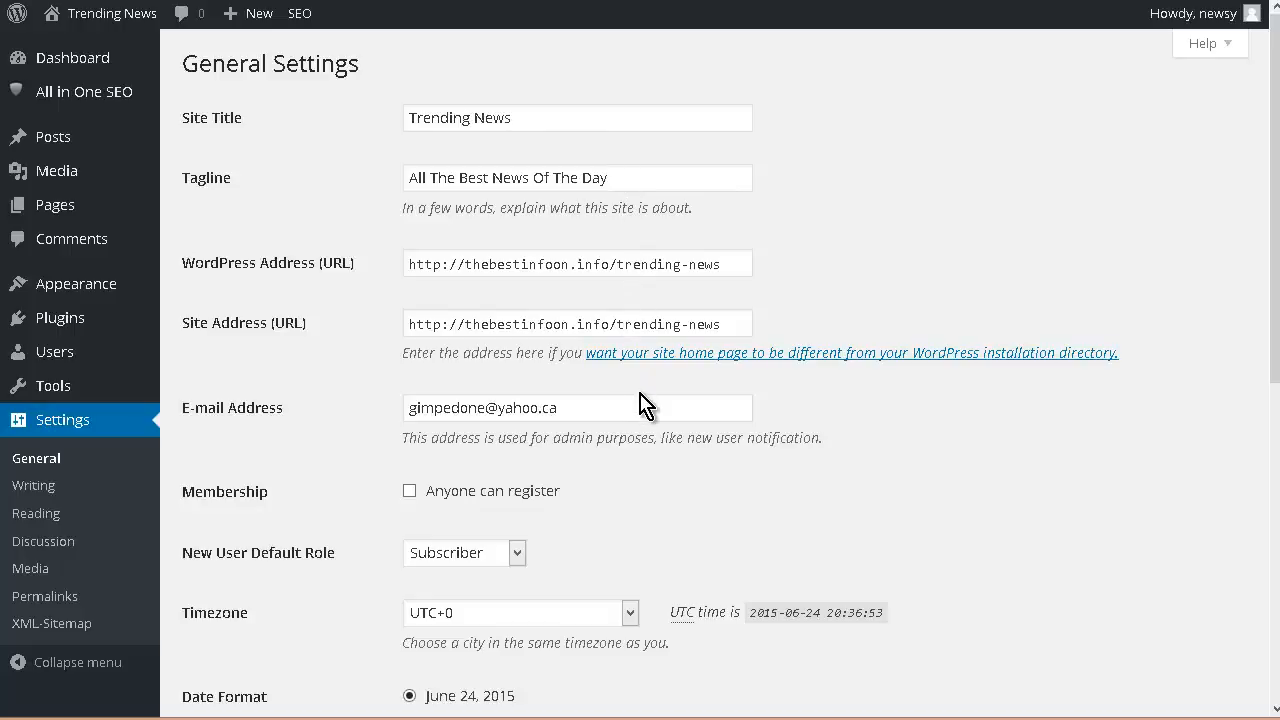
- Set the site's timezone to Edmonton and save the general settings
scroll(340, 505, down, 3)
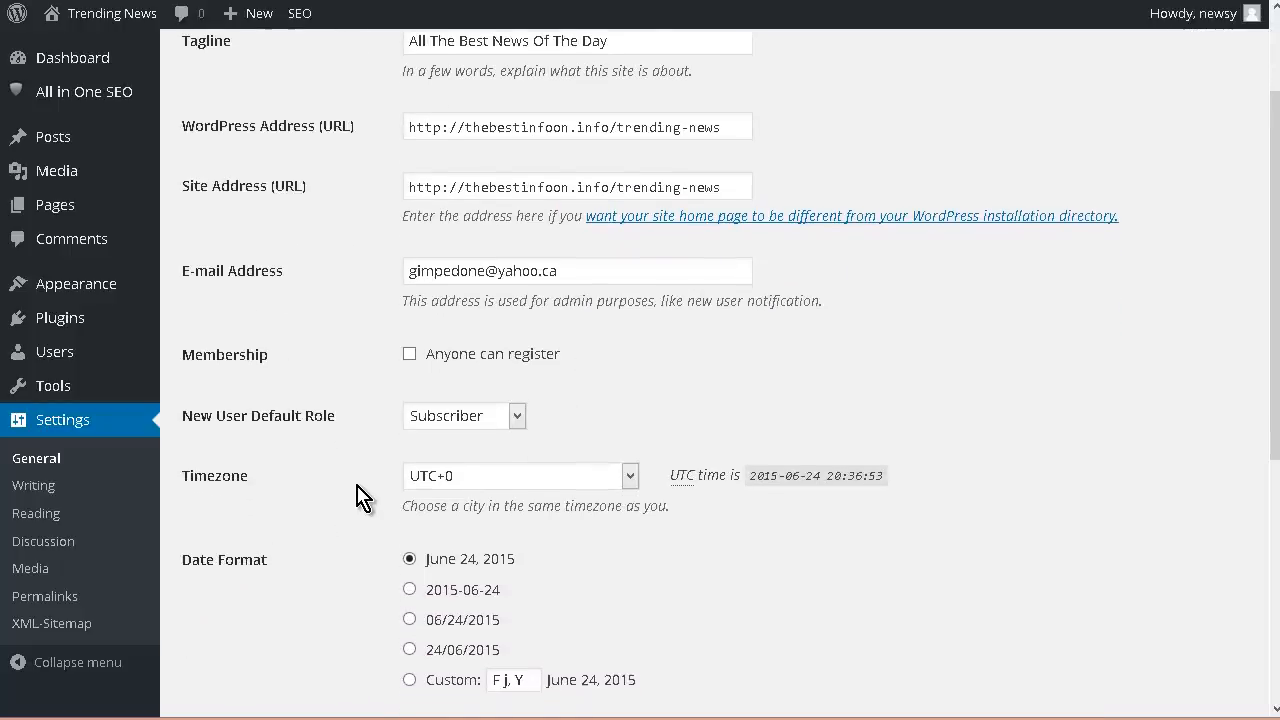
scroll(358, 497, down, 2)
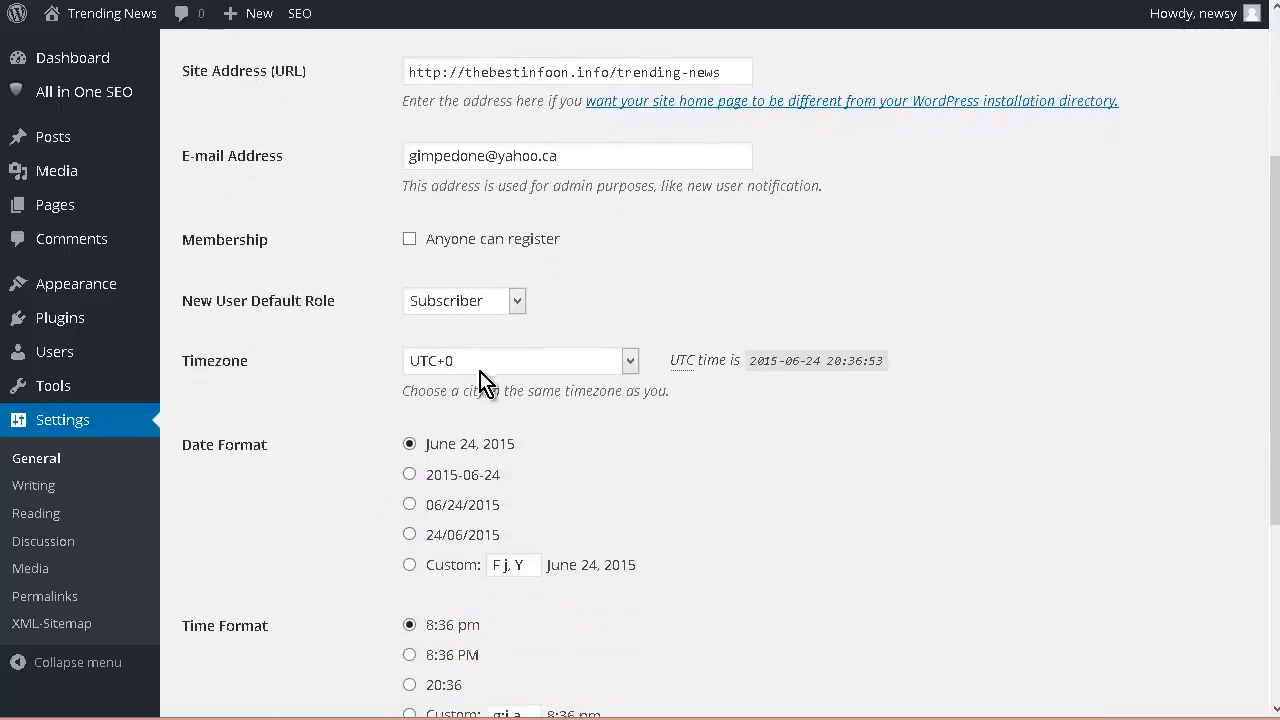
click(636, 363)
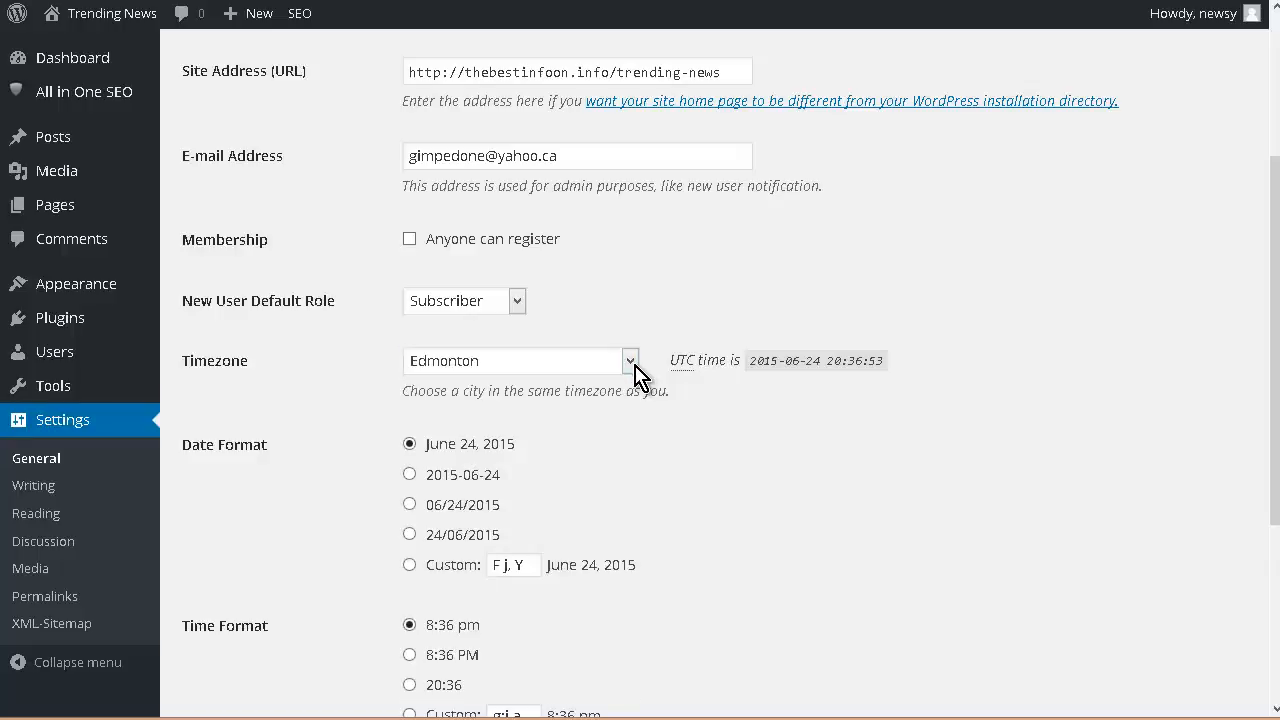
scroll(635, 374, down, 5)
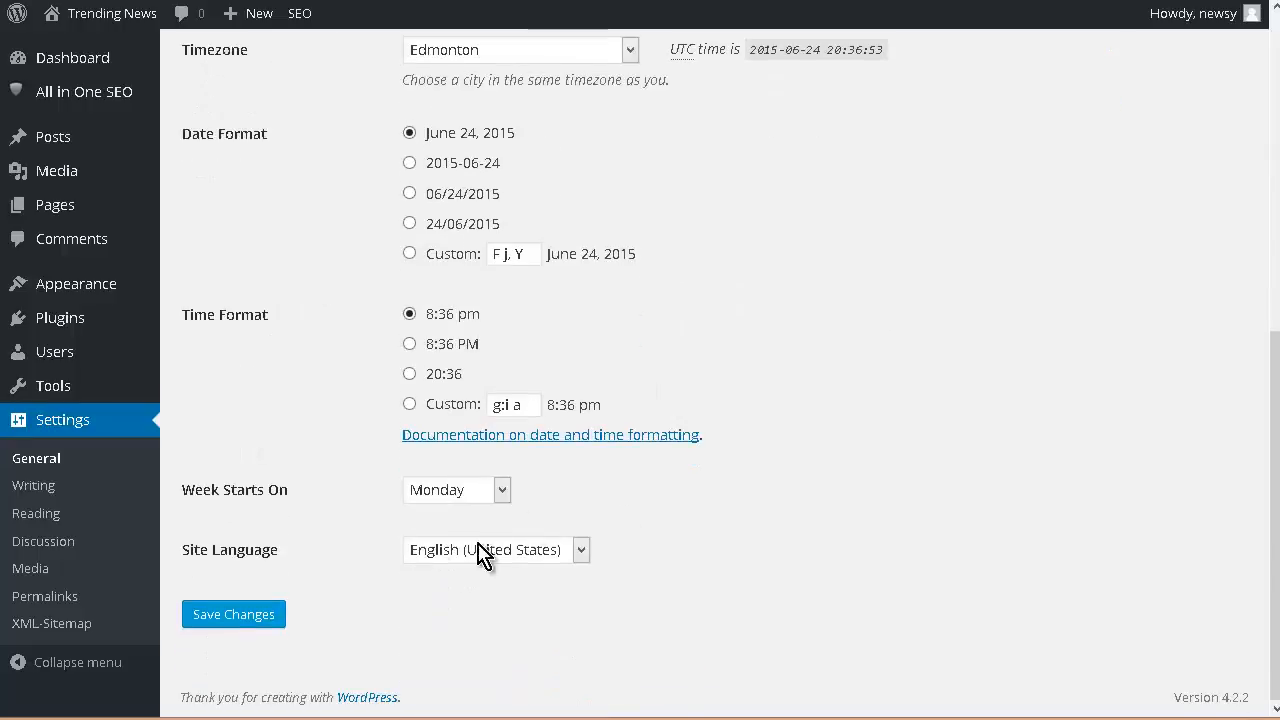
click(245, 620)
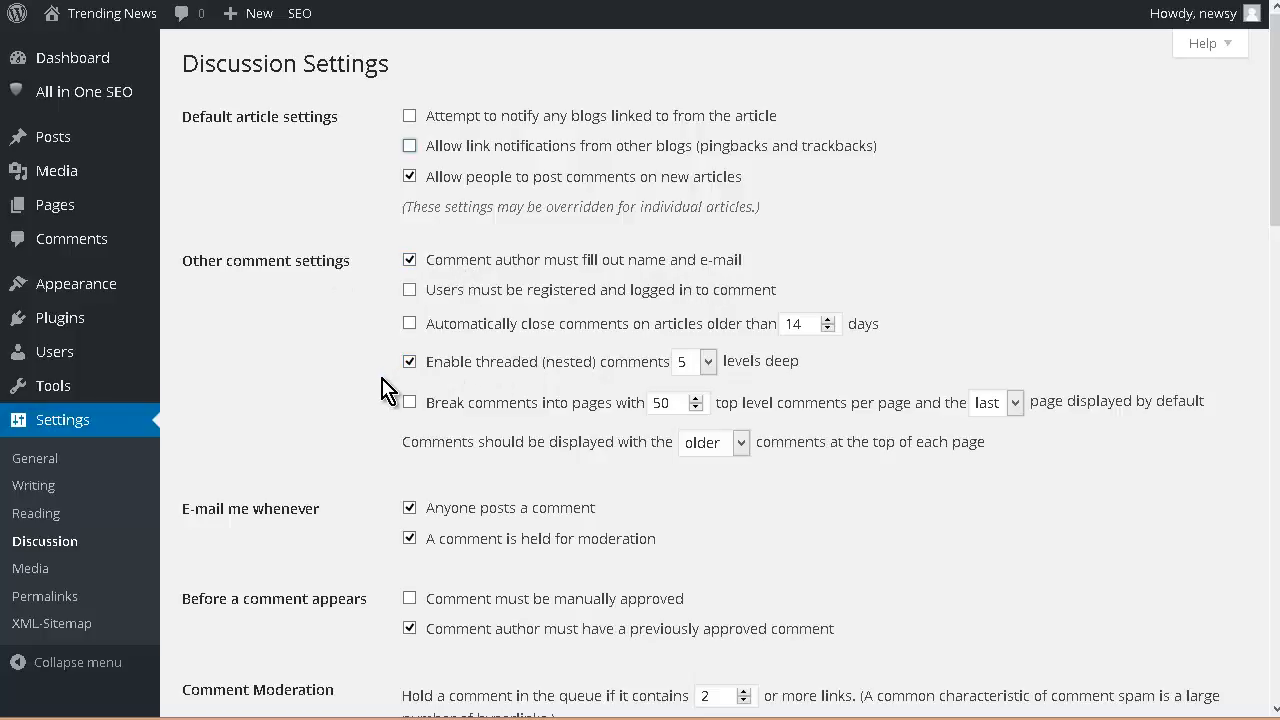
- Turn off both comment e-mail notifications and the requirement that comment authors have a previously approved comment
scroll(590, 362, down, 2)
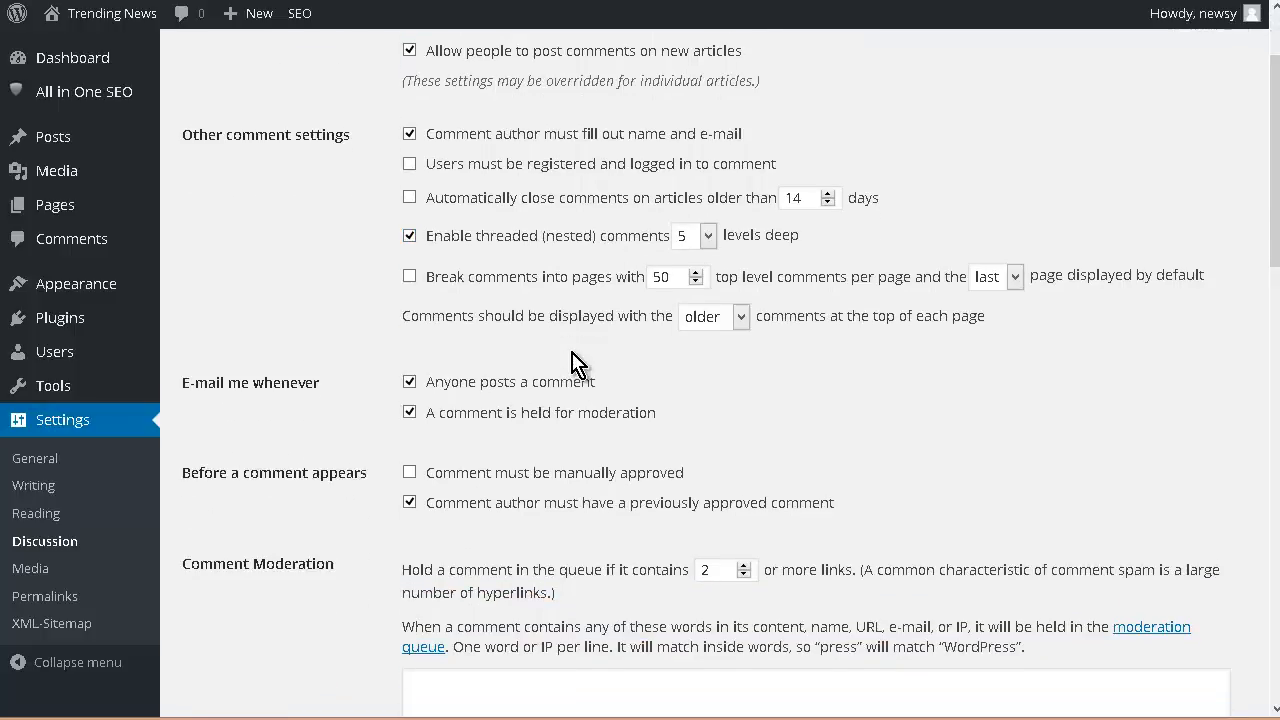
scroll(575, 362, down, 2)
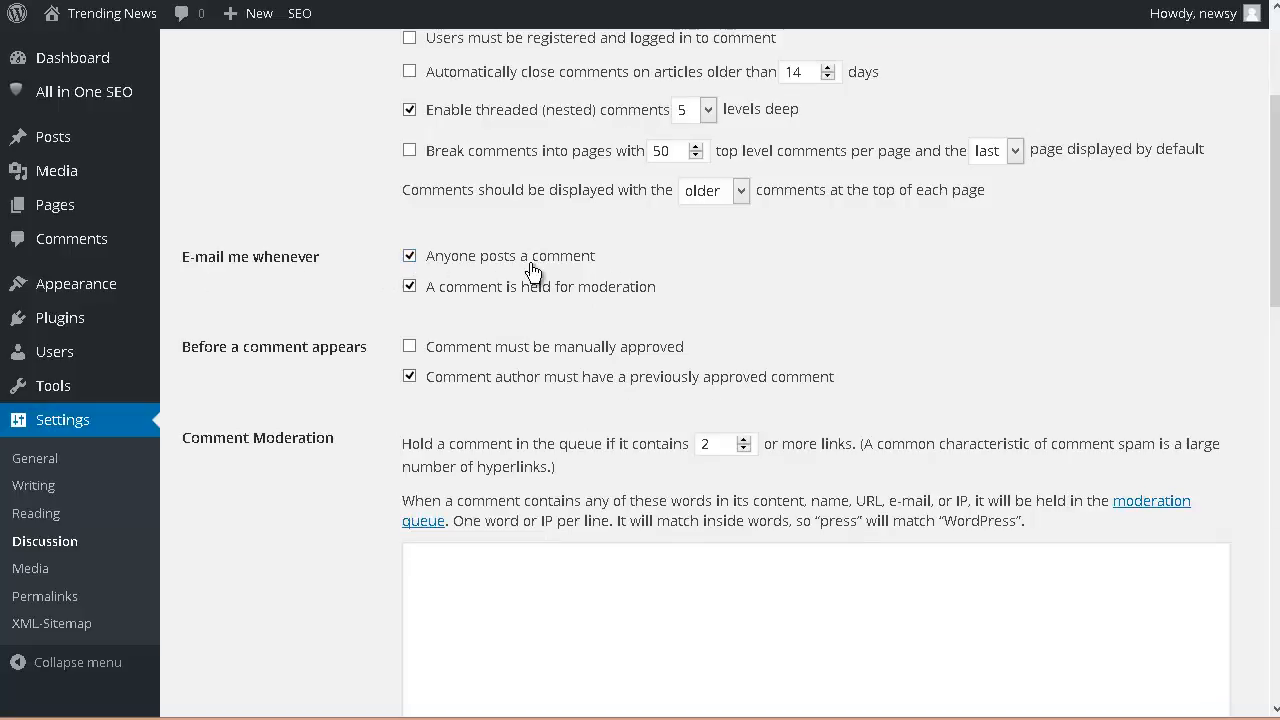
click(409, 256)
click(409, 286)
scroll(355, 265, down, 2)
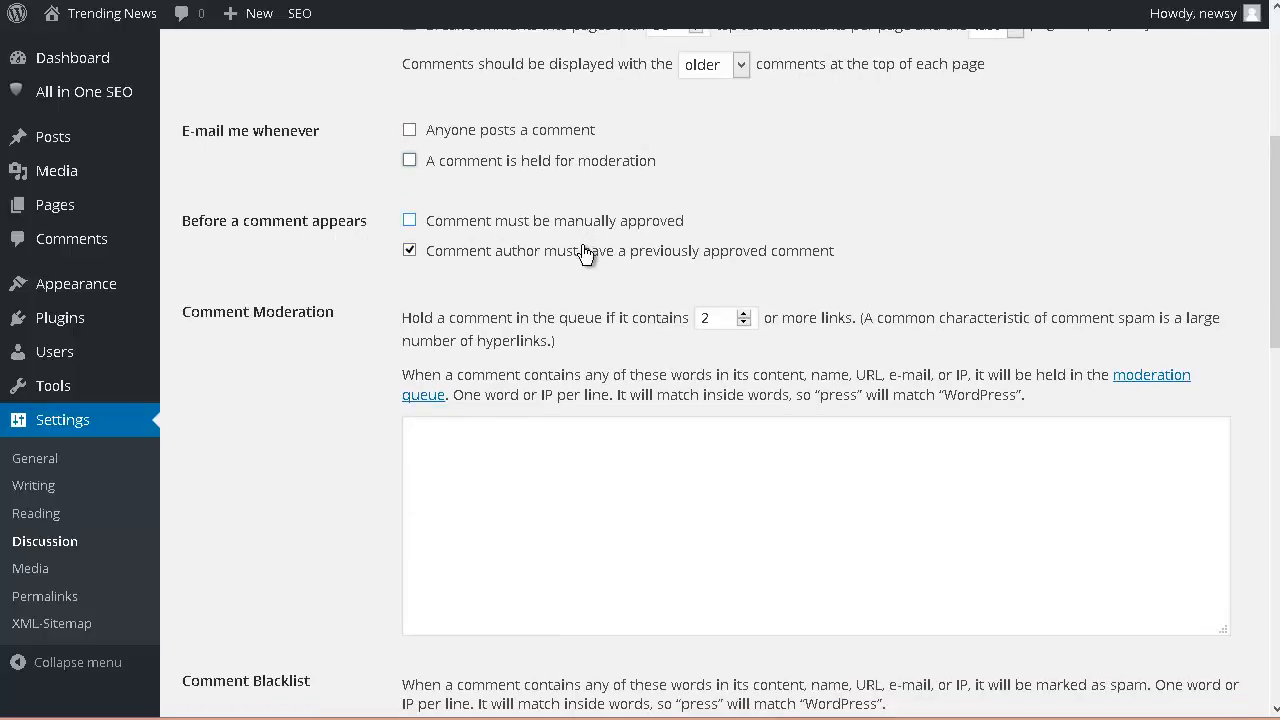
click(410, 251)
- Save the discussion settings, keeping the moderation, blacklist and avatar options as they are, and open the Reading settings
scroll(366, 223, down, 4)
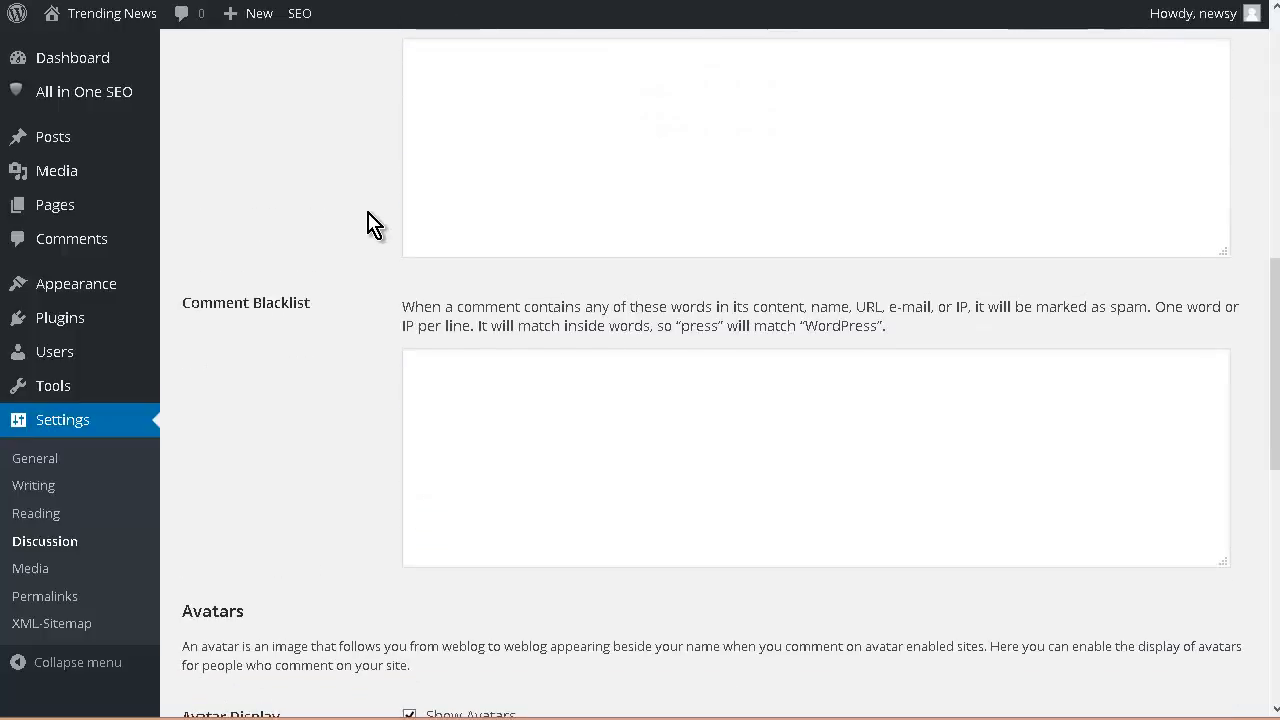
scroll(367, 223, up, 1)
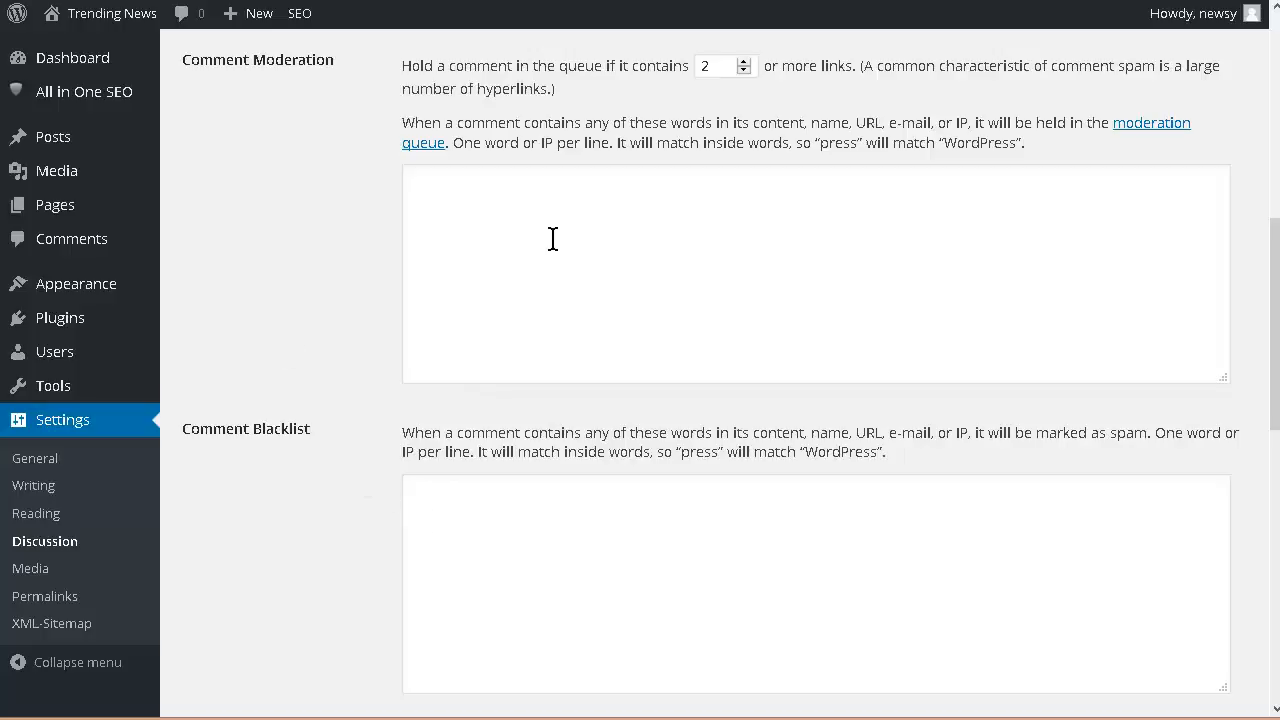
scroll(346, 274, down, 6)
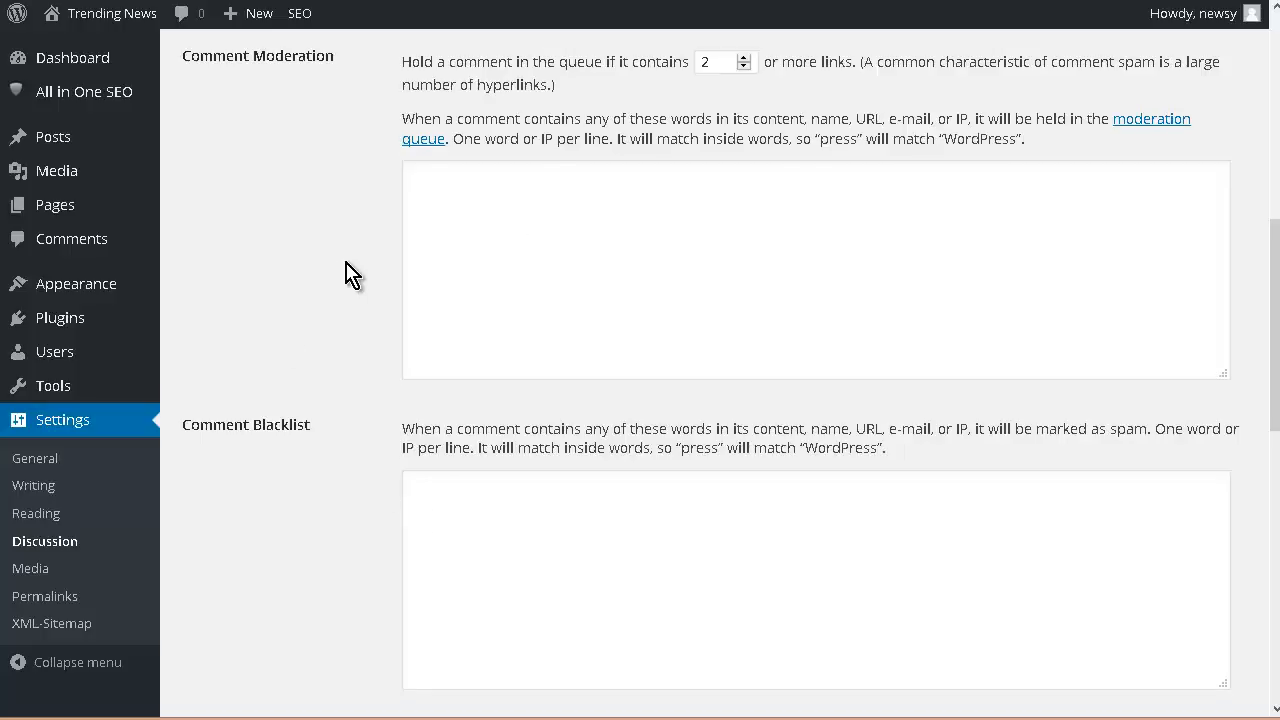
scroll(346, 274, down, 2)
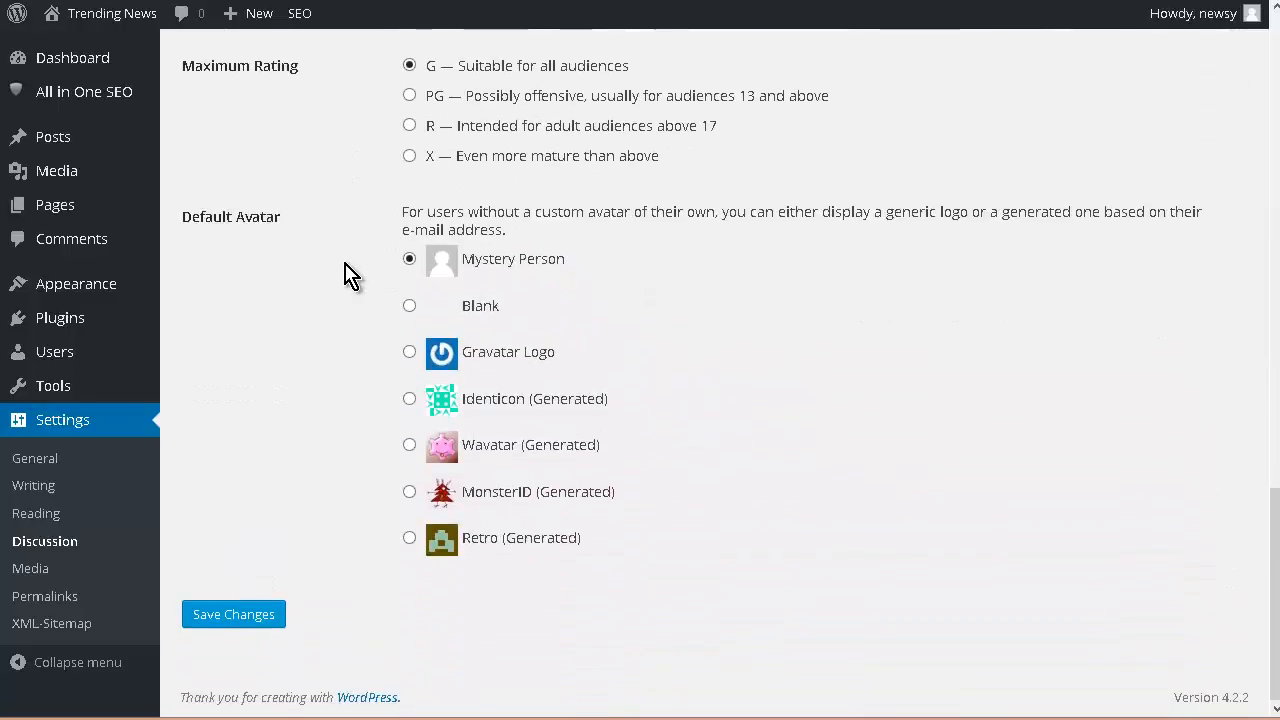
click(256, 612)
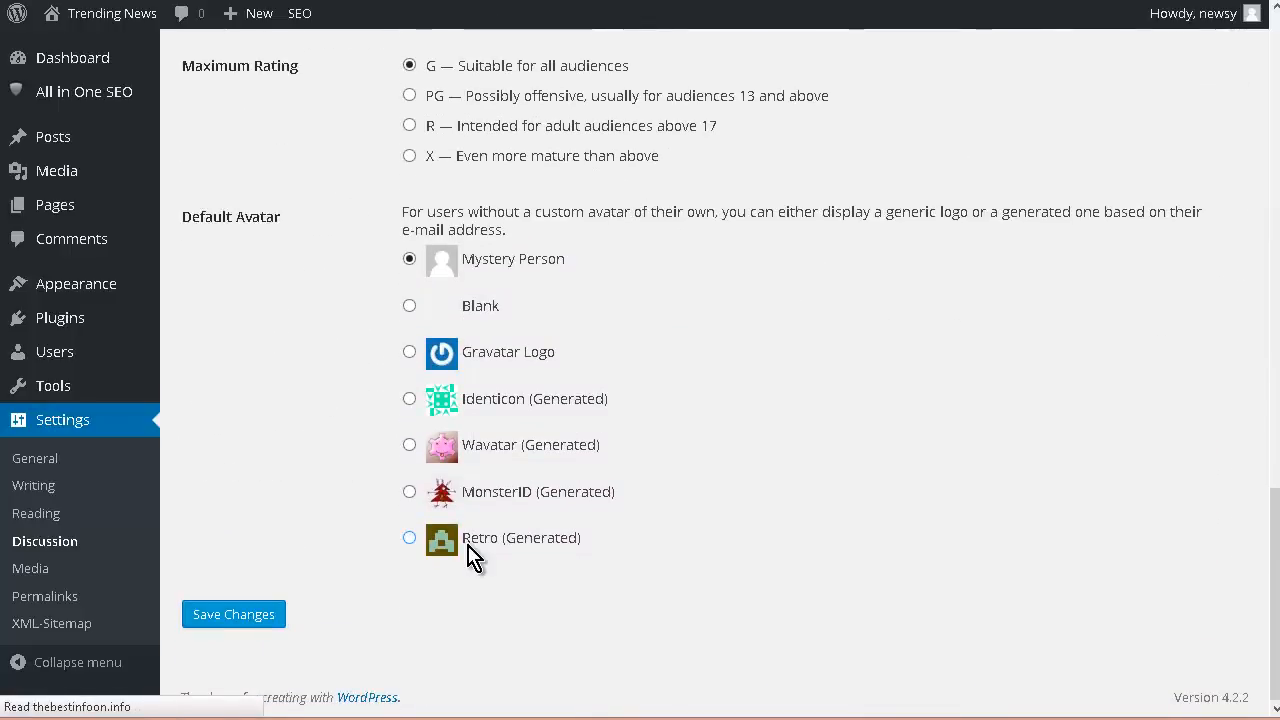
click(30, 513)
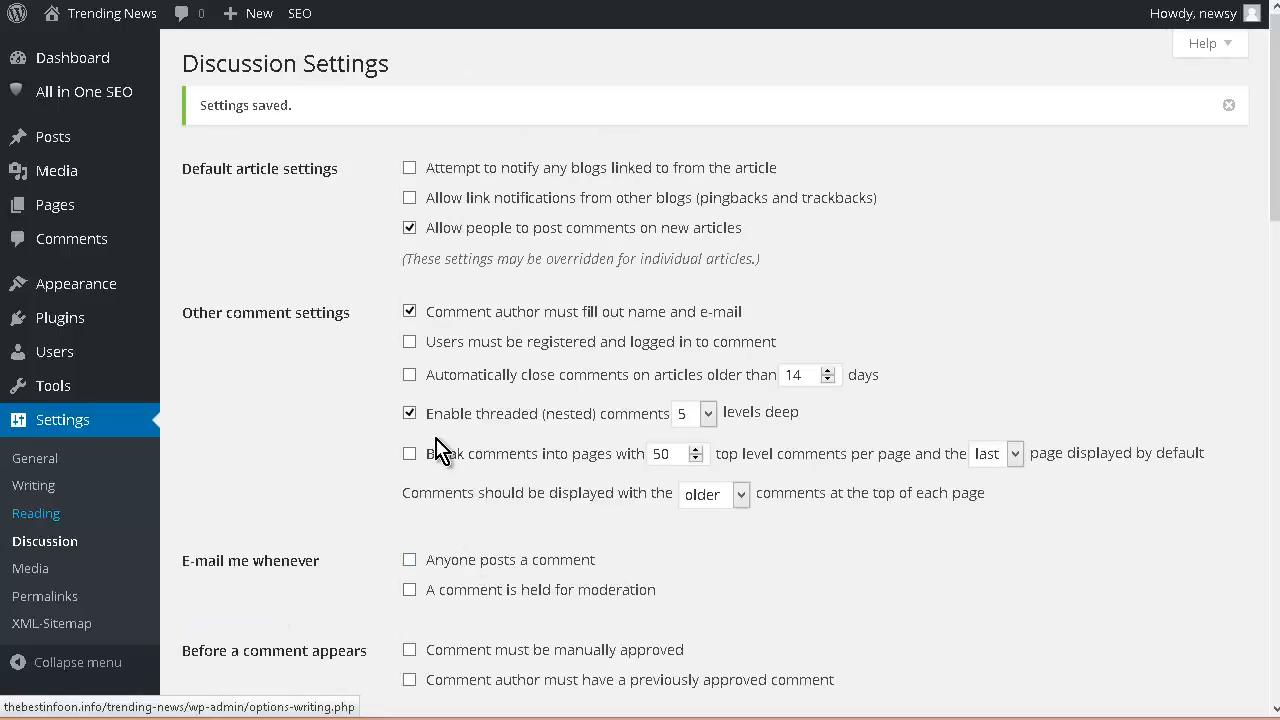